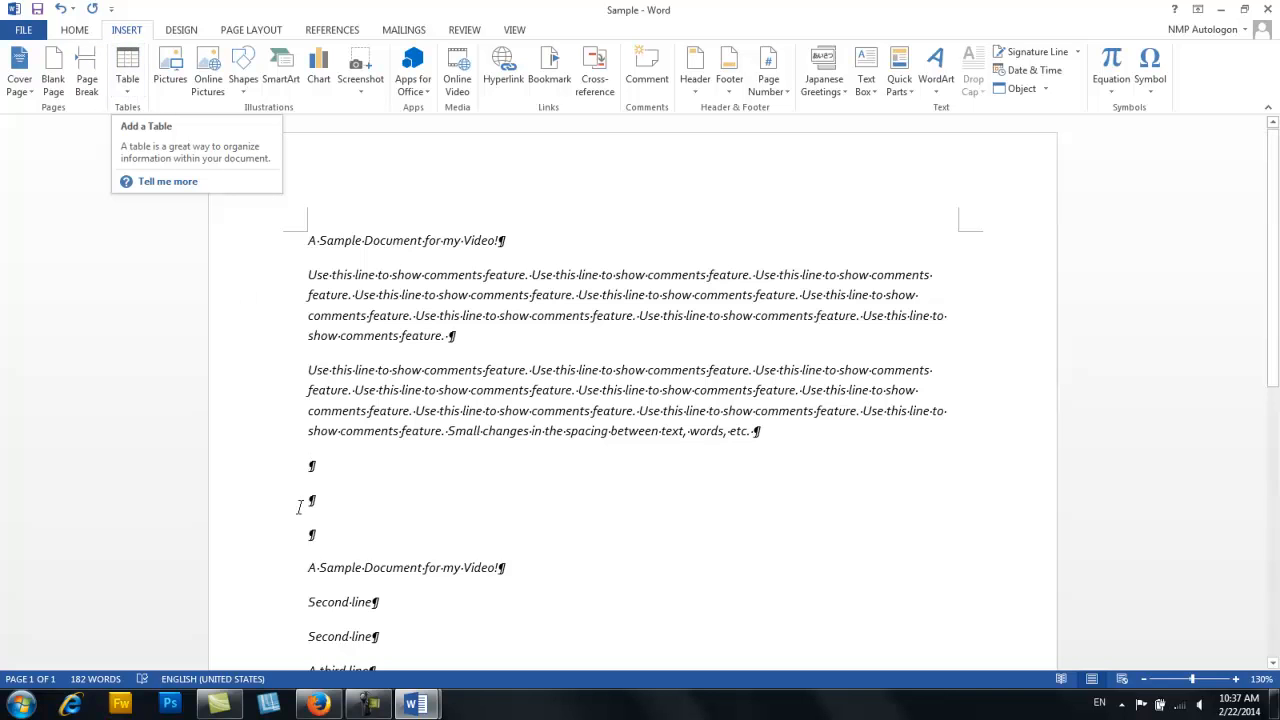
{"action": "left_click", "coordinate": [131, 83]}
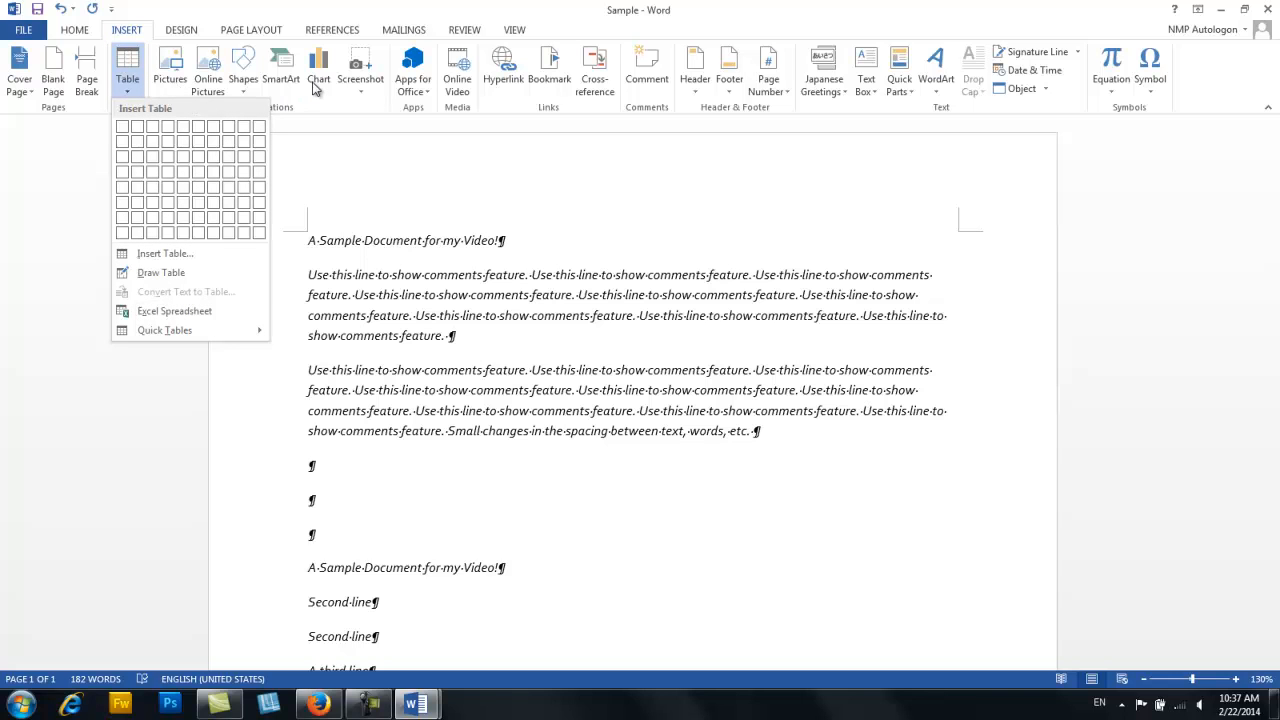
{"action": "left_click", "coordinate": [592, 506]}
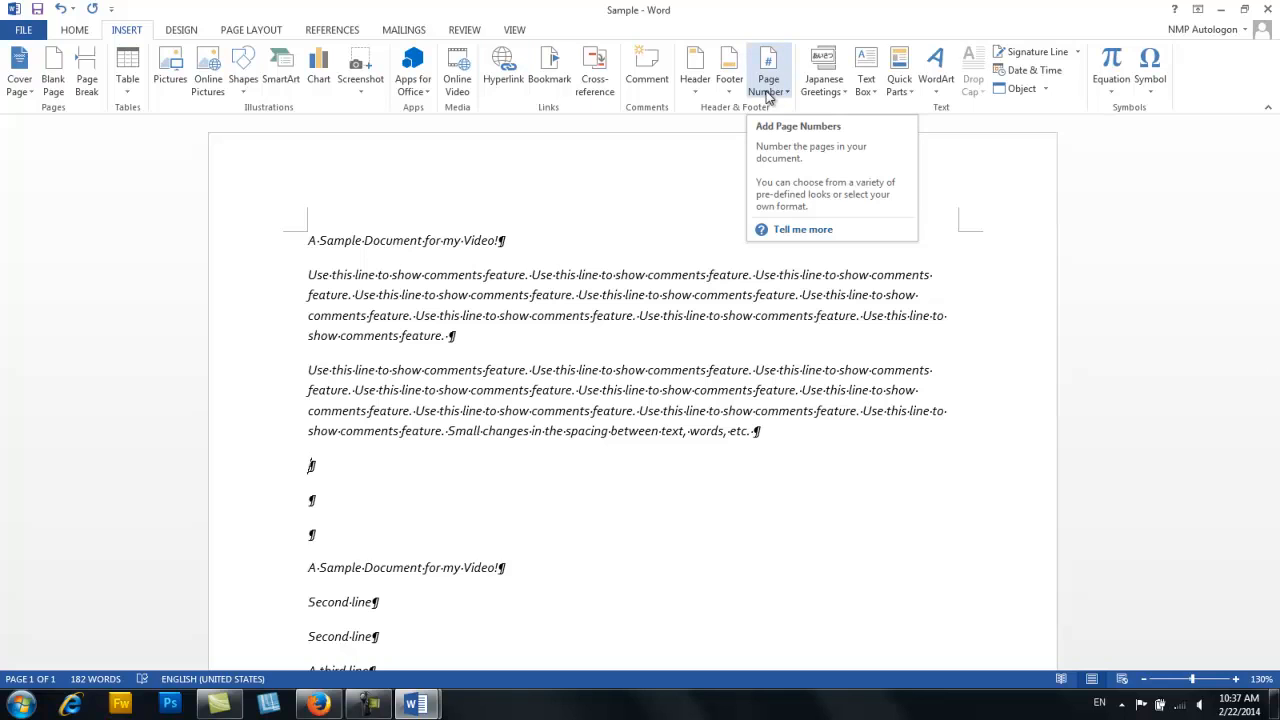
{"action": "left_click", "coordinate": [869, 97]}
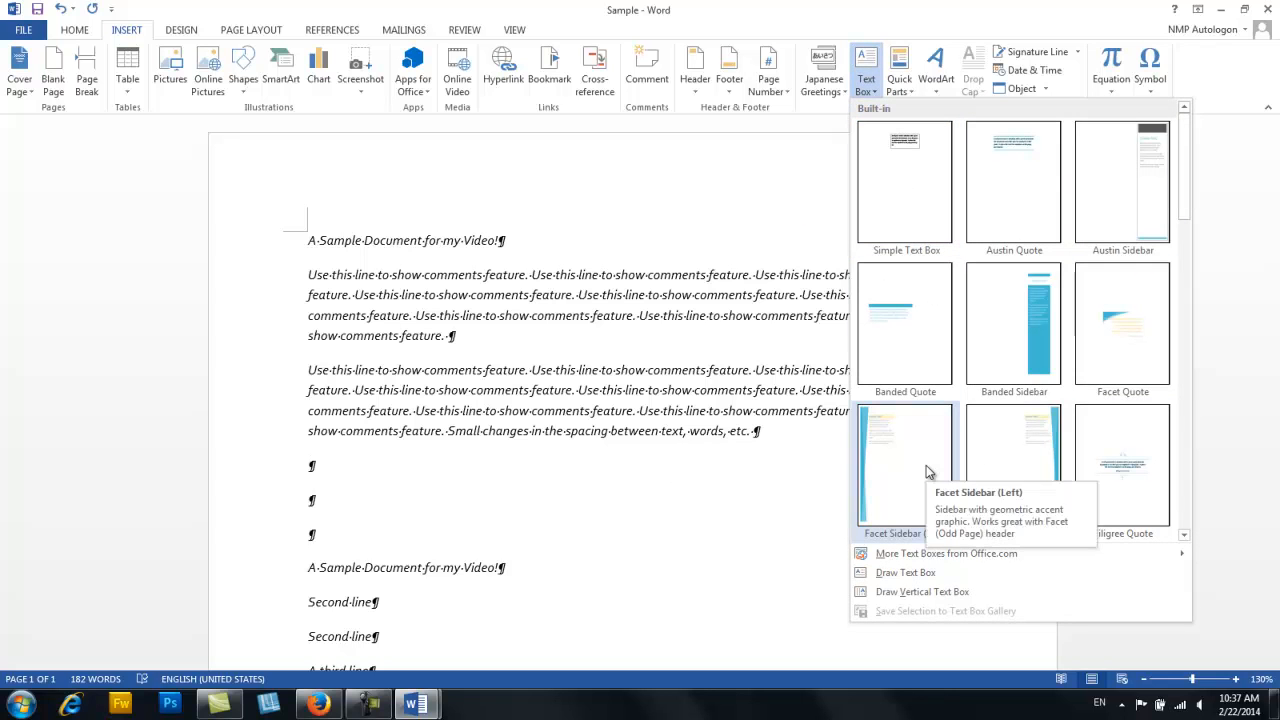
{"action": "left_click", "coordinate": [724, 172]}
- Insert WordArt in the first black style at the empty line below the second paragraph, reading "How fun is this?"
{"action": "left_click", "coordinate": [936, 82]}
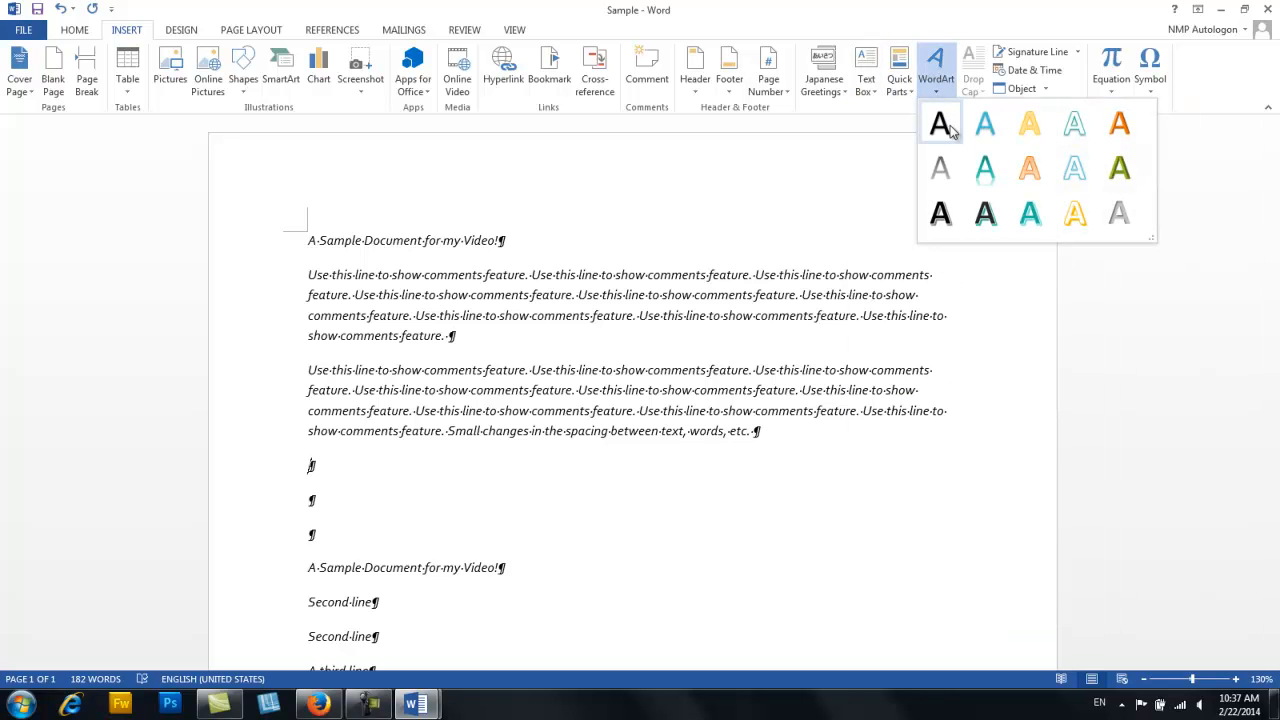
{"action": "left_click", "coordinate": [945, 126]}
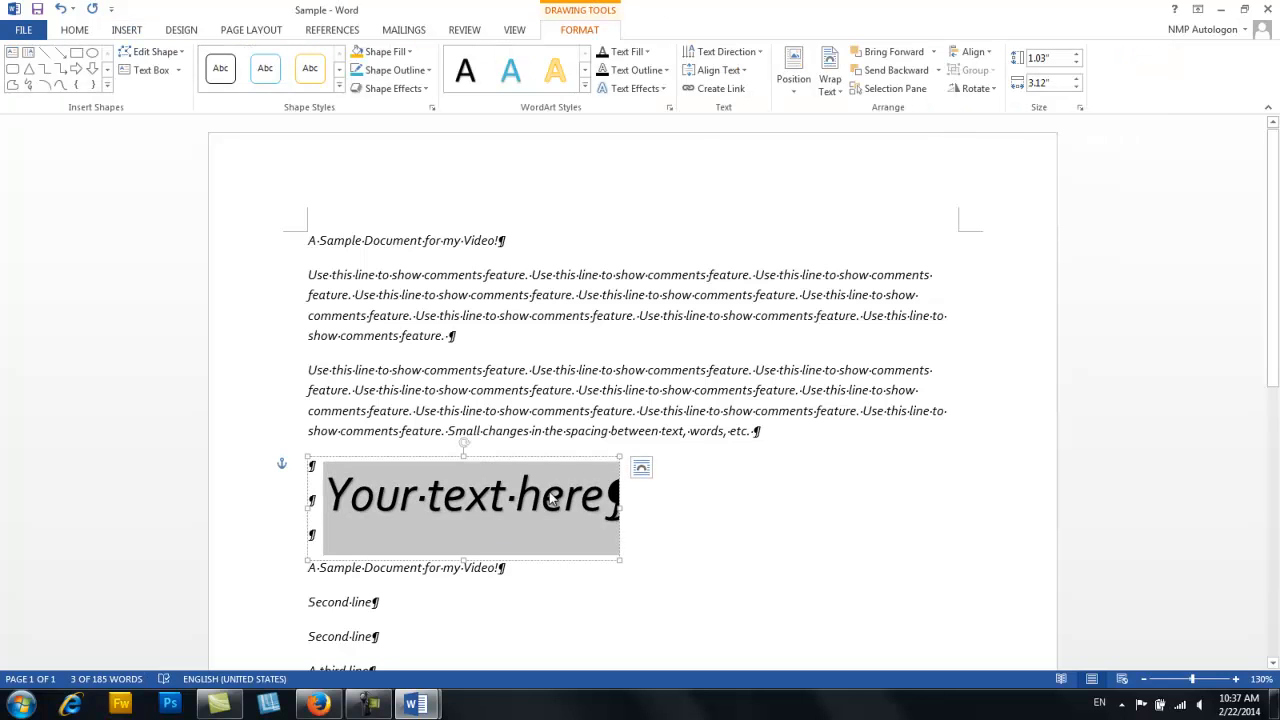
{"action": "type", "text": "How fun i"}
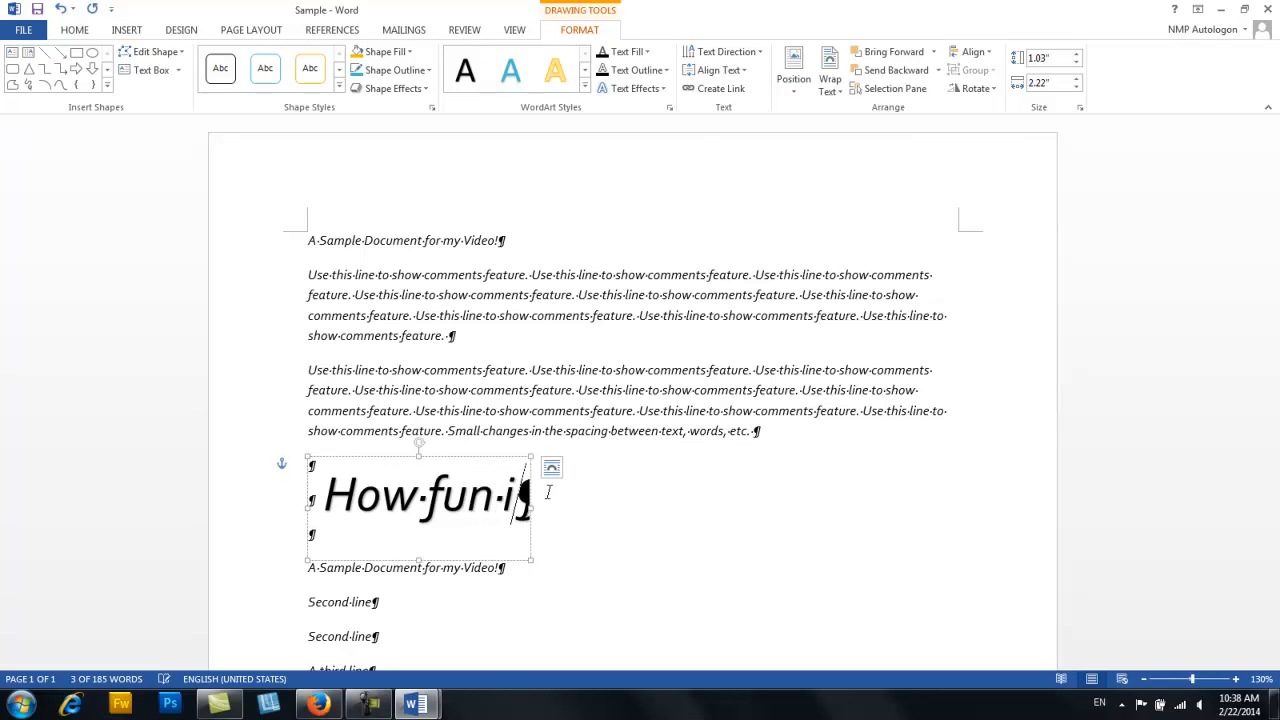
{"action": "type", "text": "s this?"}
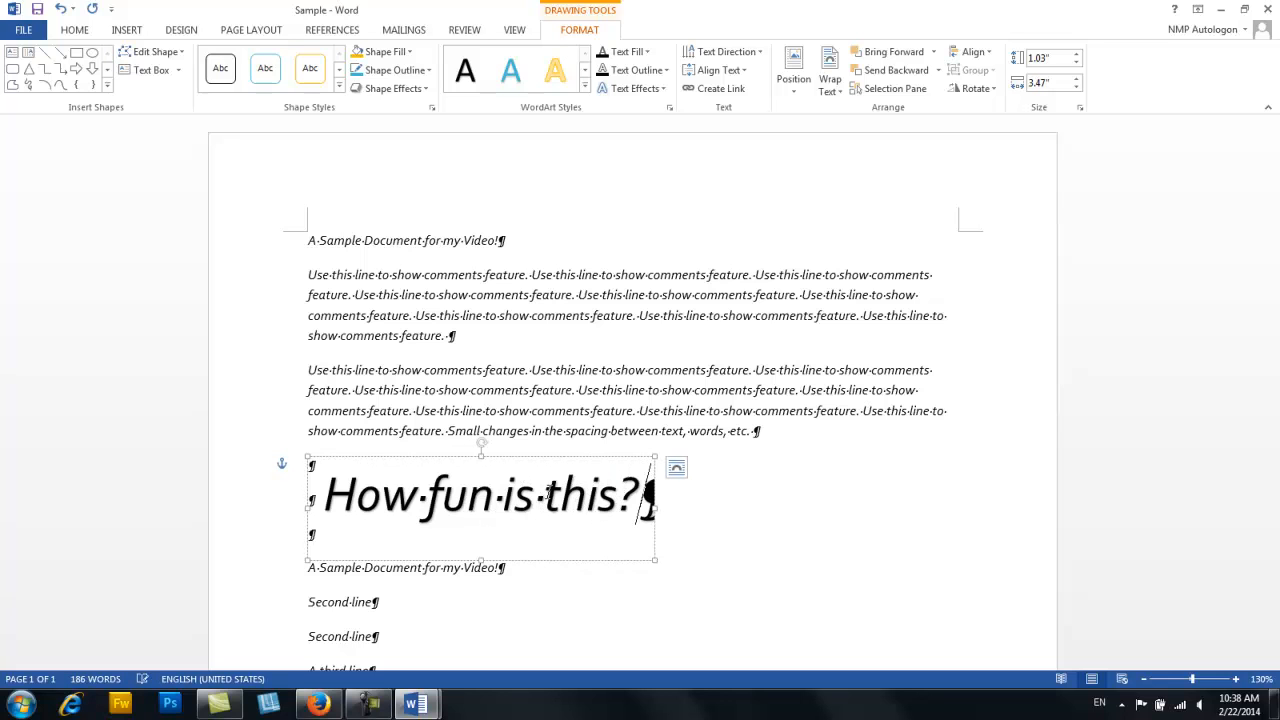
- Apply the first preset in the Bevel text effects to the "How fun is this?" WordArt
{"action": "left_click", "coordinate": [663, 89]}
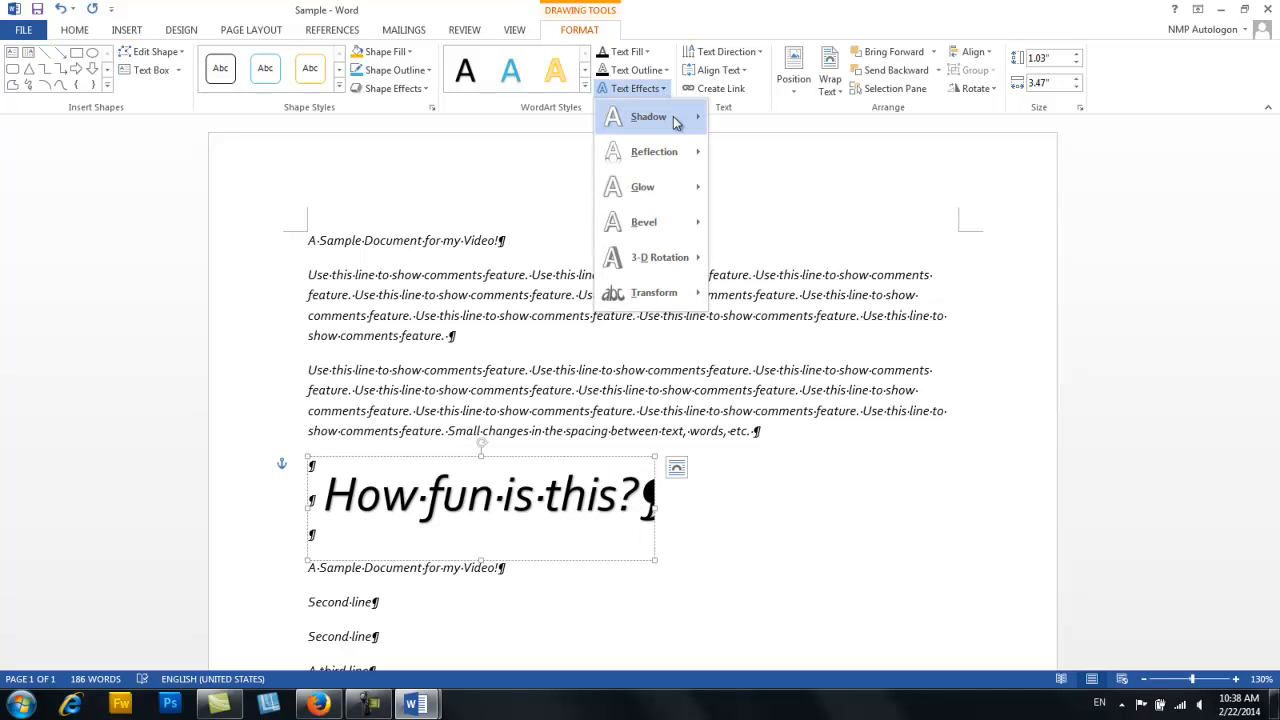
{"action": "mouse_move", "coordinate": [673, 157]}
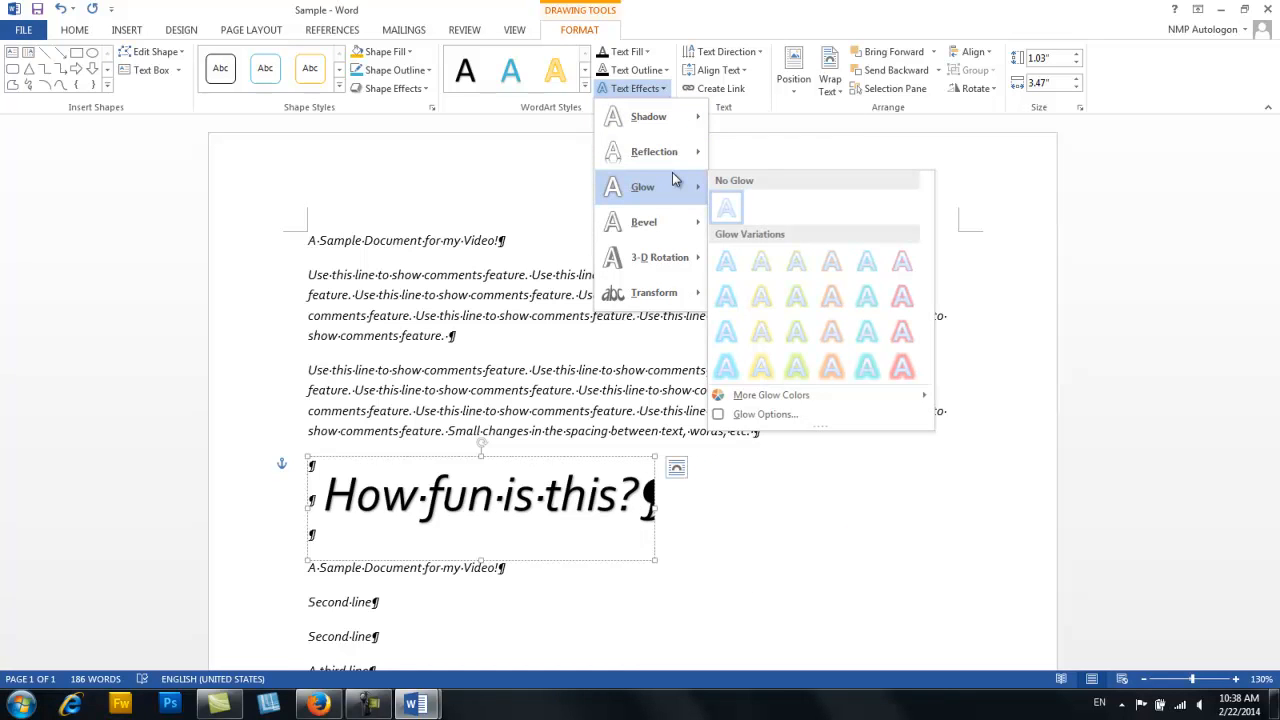
{"action": "mouse_move", "coordinate": [655, 222]}
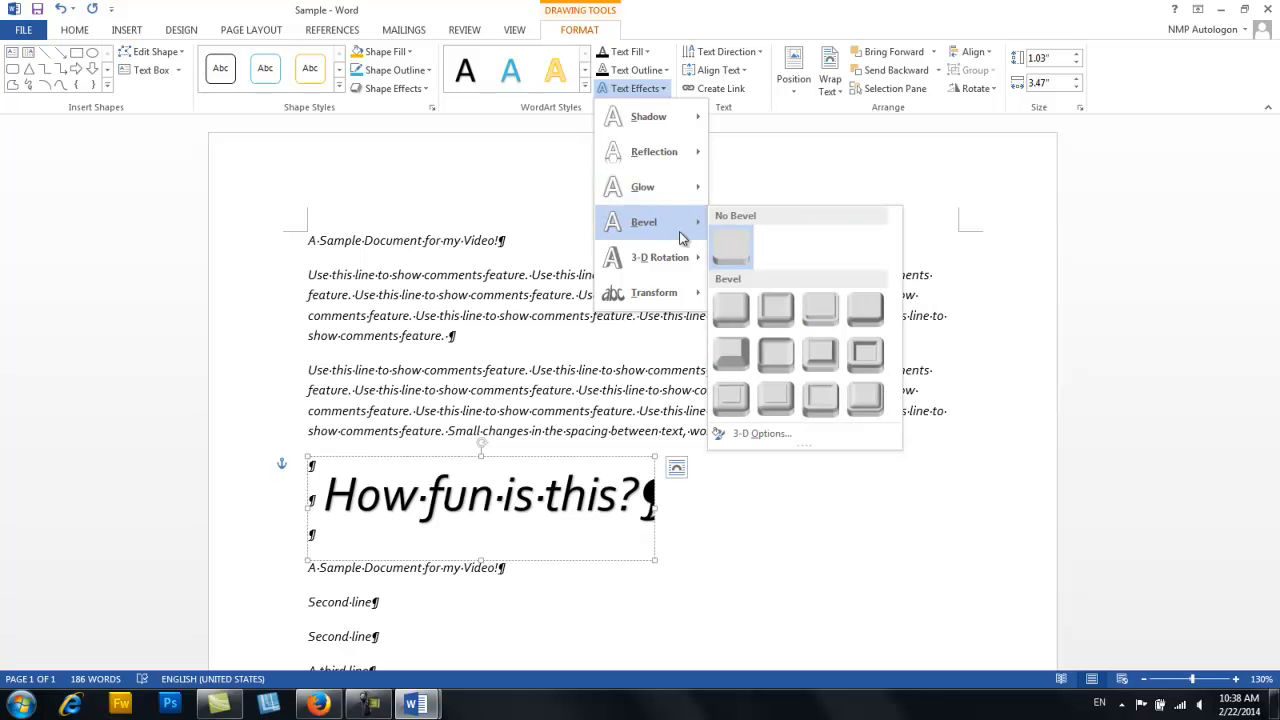
{"action": "left_click", "coordinate": [737, 310]}
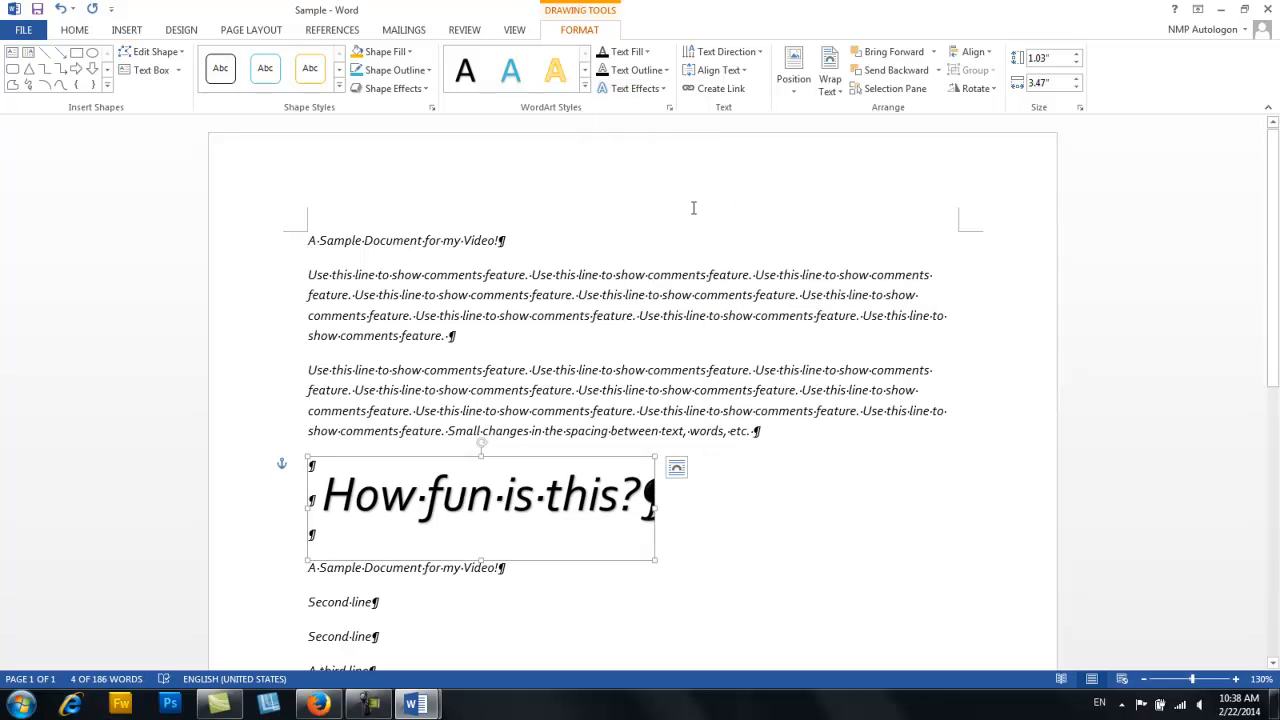
- Examine the WordArt's style, position, text wrapping, text direction, shape fill and shape outline options
{"action": "left_click", "coordinate": [585, 87]}
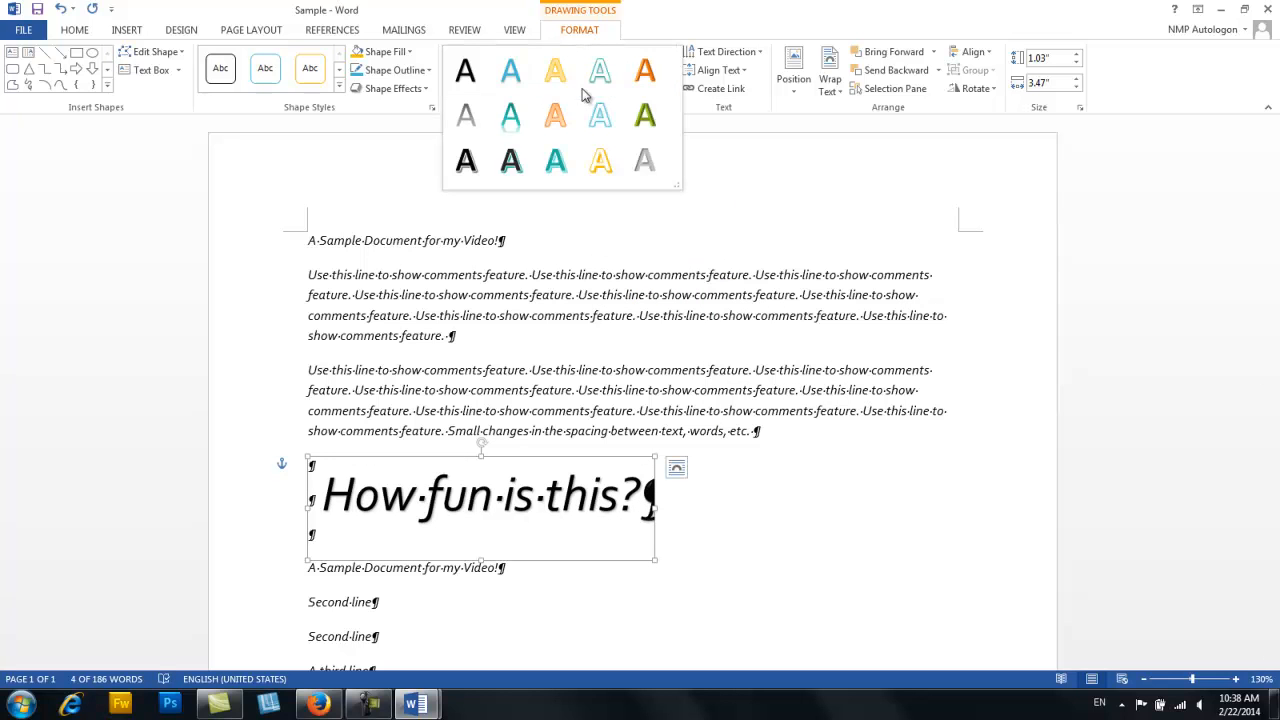
{"action": "left_click", "coordinate": [799, 166]}
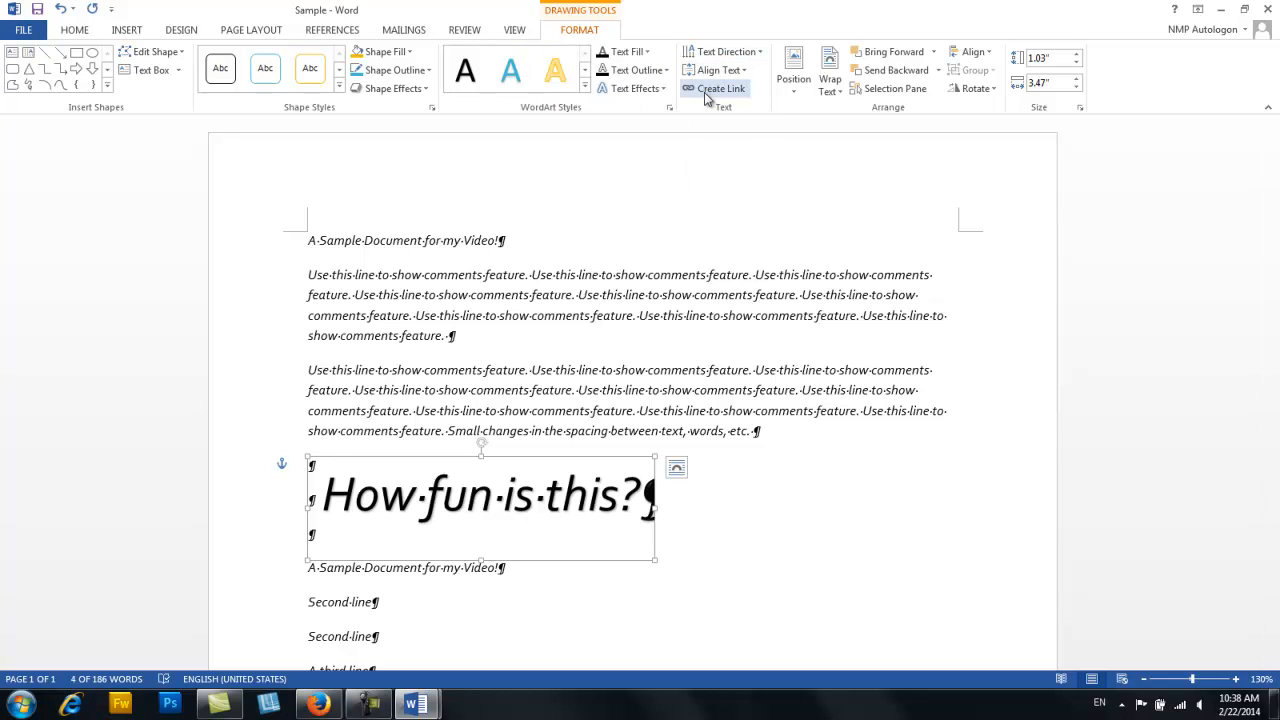
{"action": "left_click", "coordinate": [737, 77]}
{"action": "left_click", "coordinate": [794, 76]}
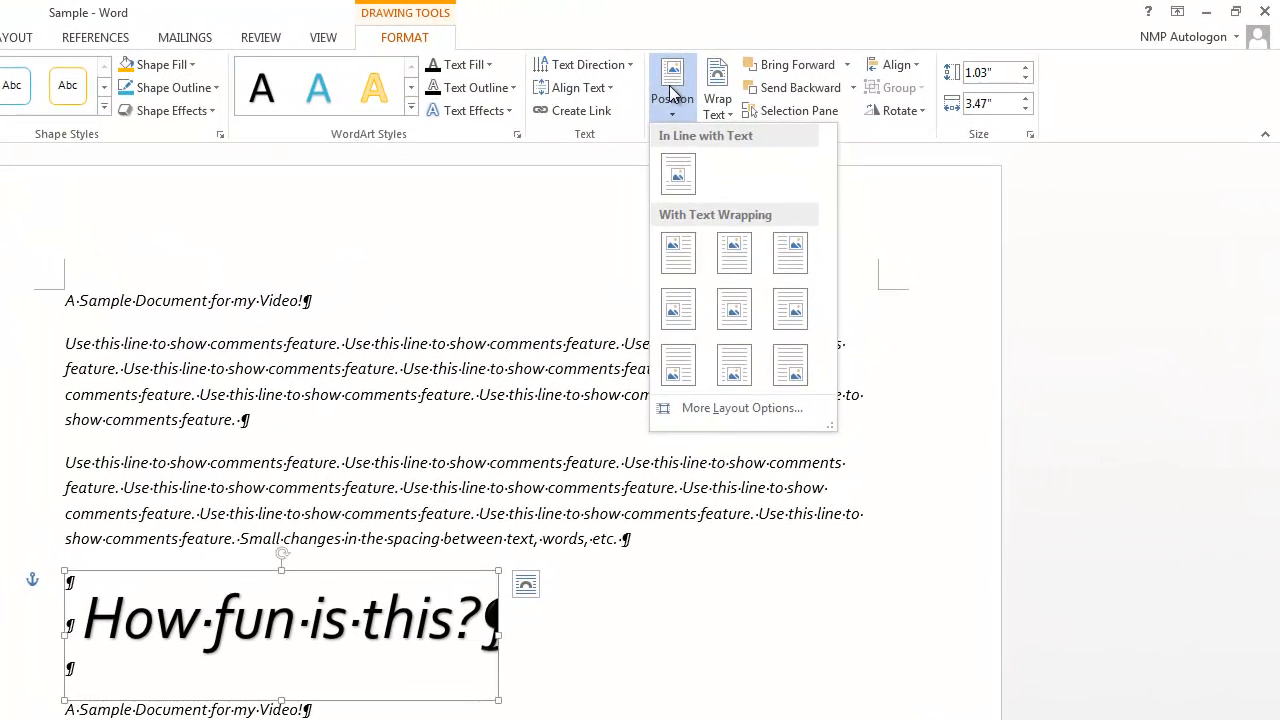
{"action": "left_click", "coordinate": [722, 92]}
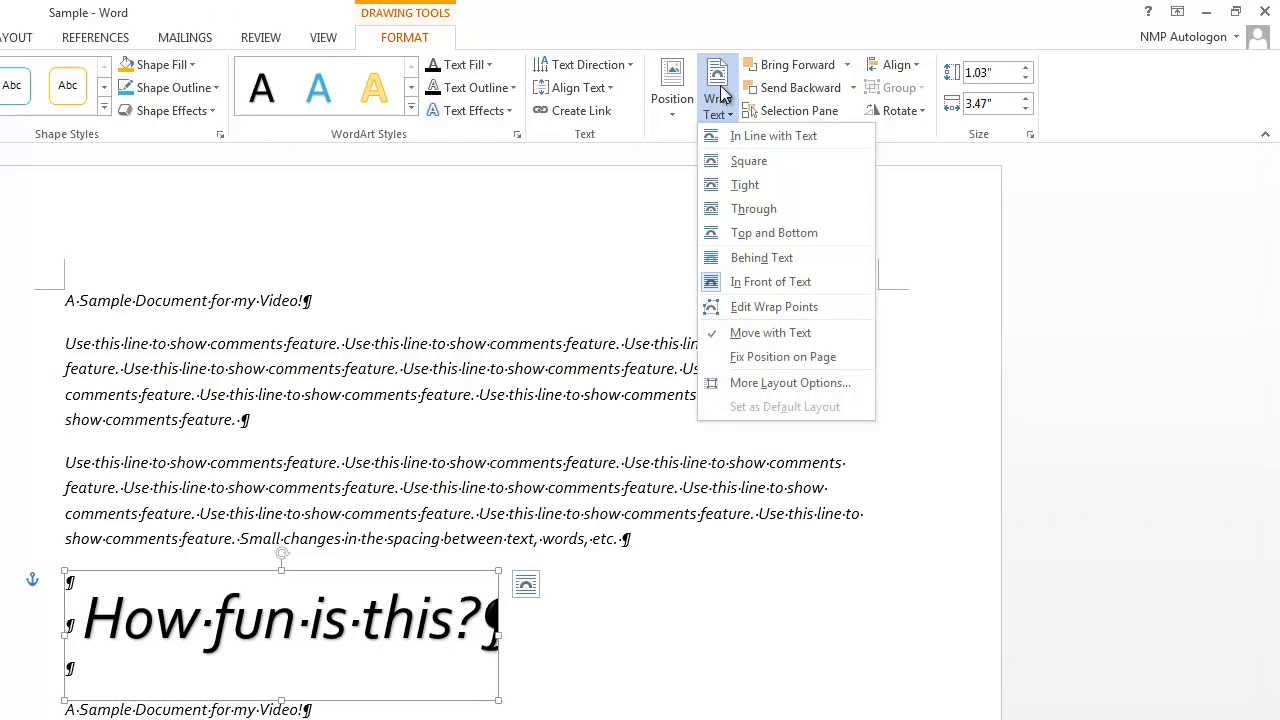
{"action": "left_click", "coordinate": [595, 64]}
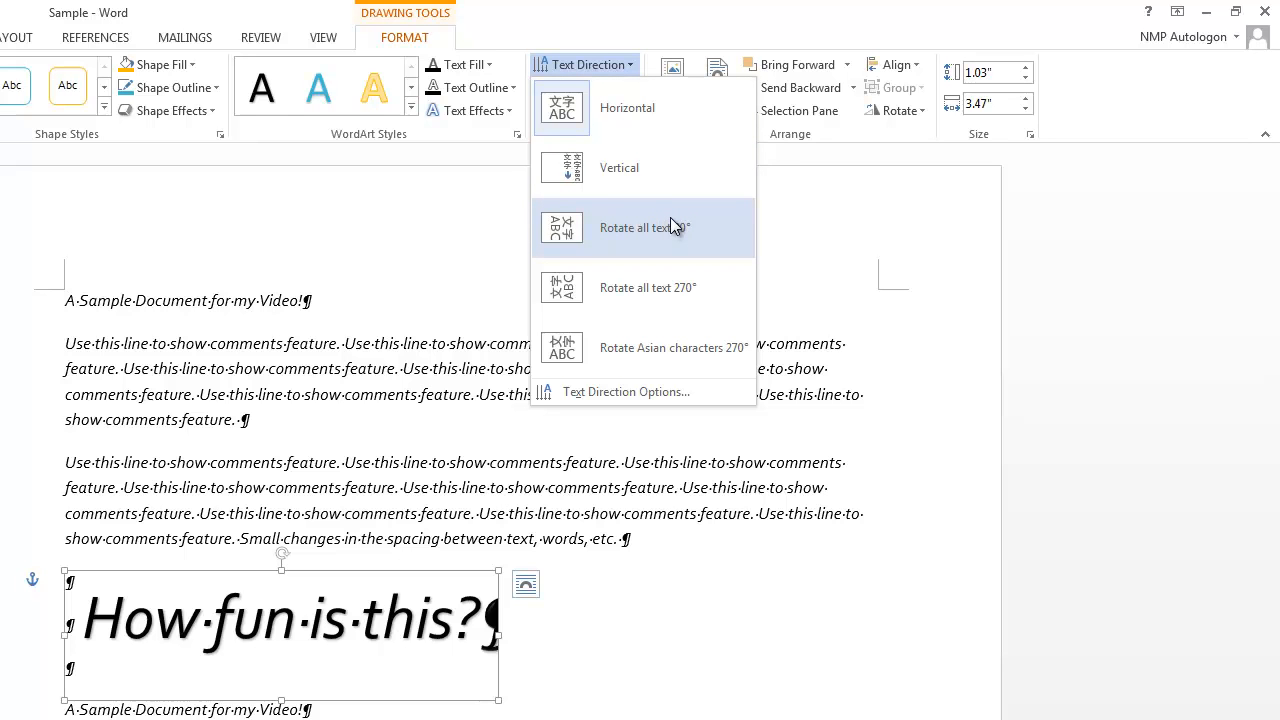
{"action": "left_click", "coordinate": [175, 87]}
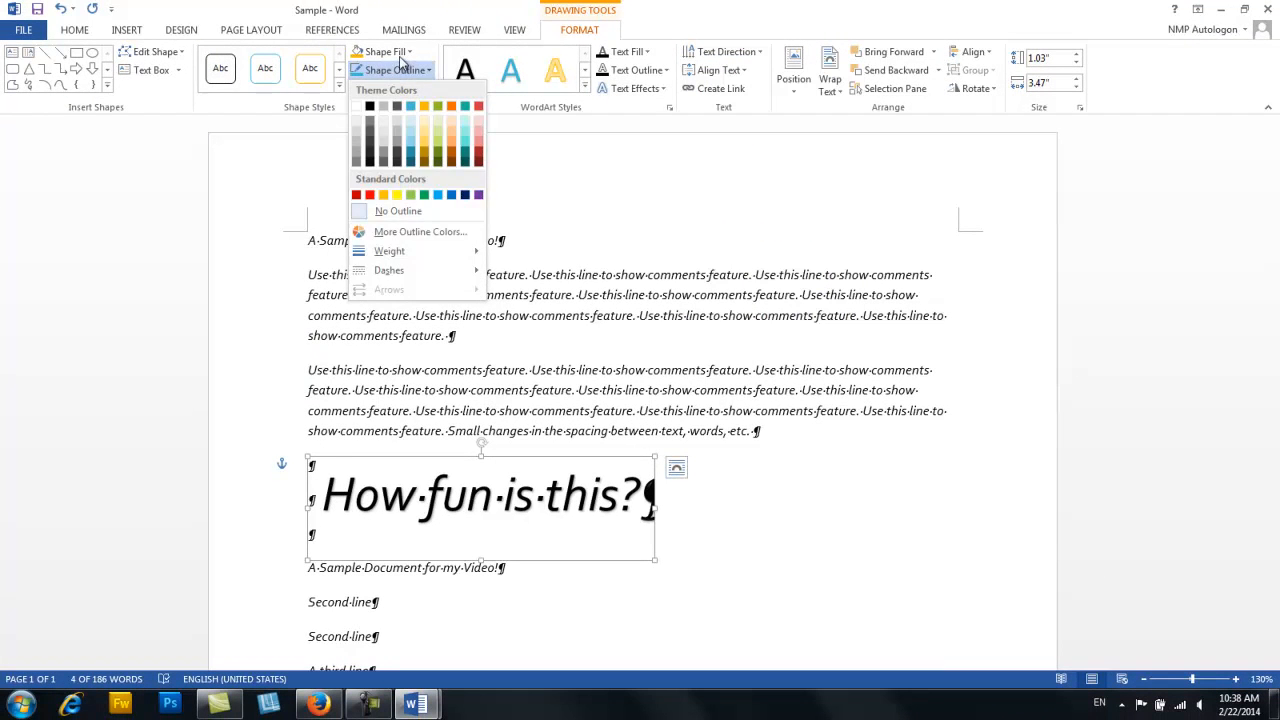
{"action": "left_click", "coordinate": [401, 52]}
{"action": "left_click", "coordinate": [401, 52]}
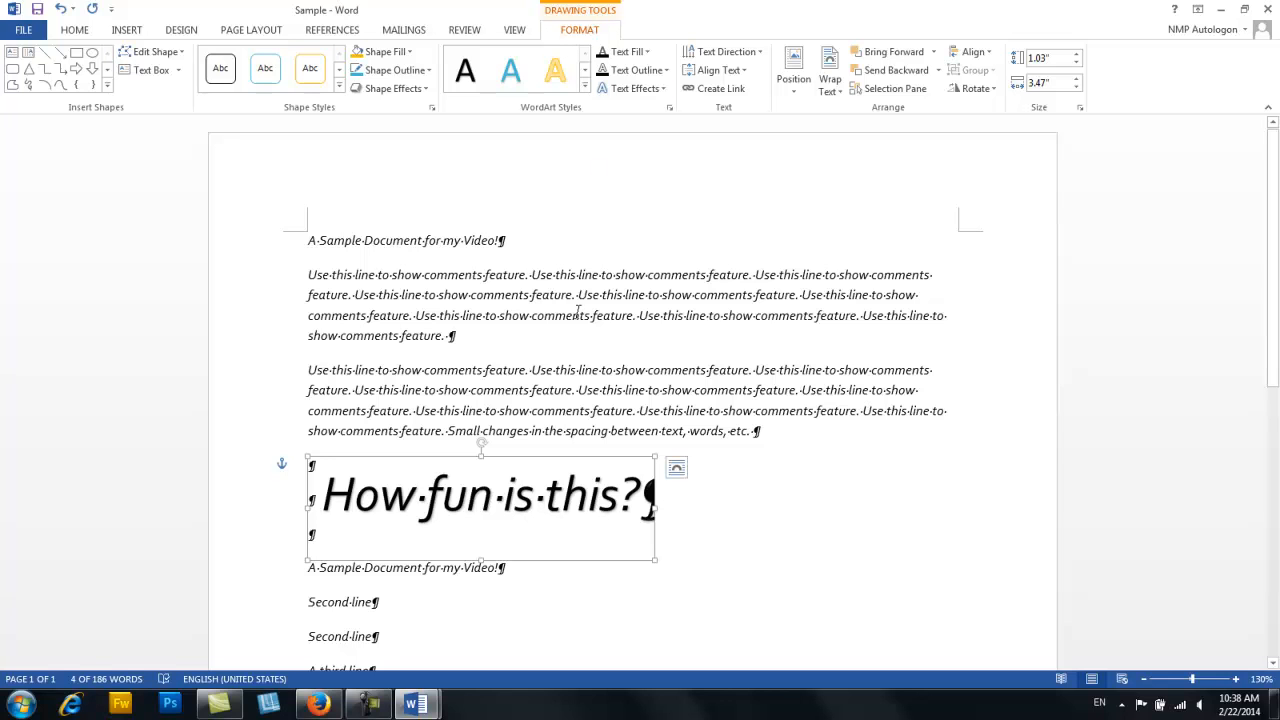
{"action": "left_click", "coordinate": [563, 237]}
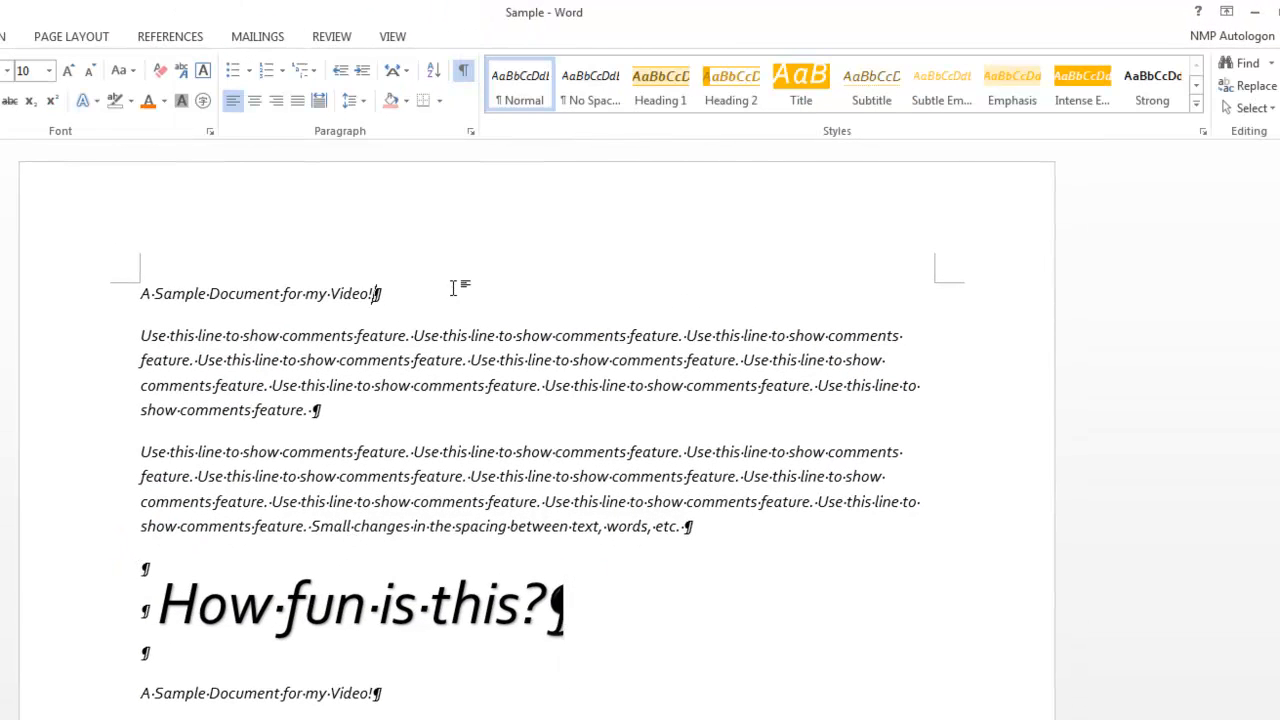
{"action": "left_click", "coordinate": [455, 612]}
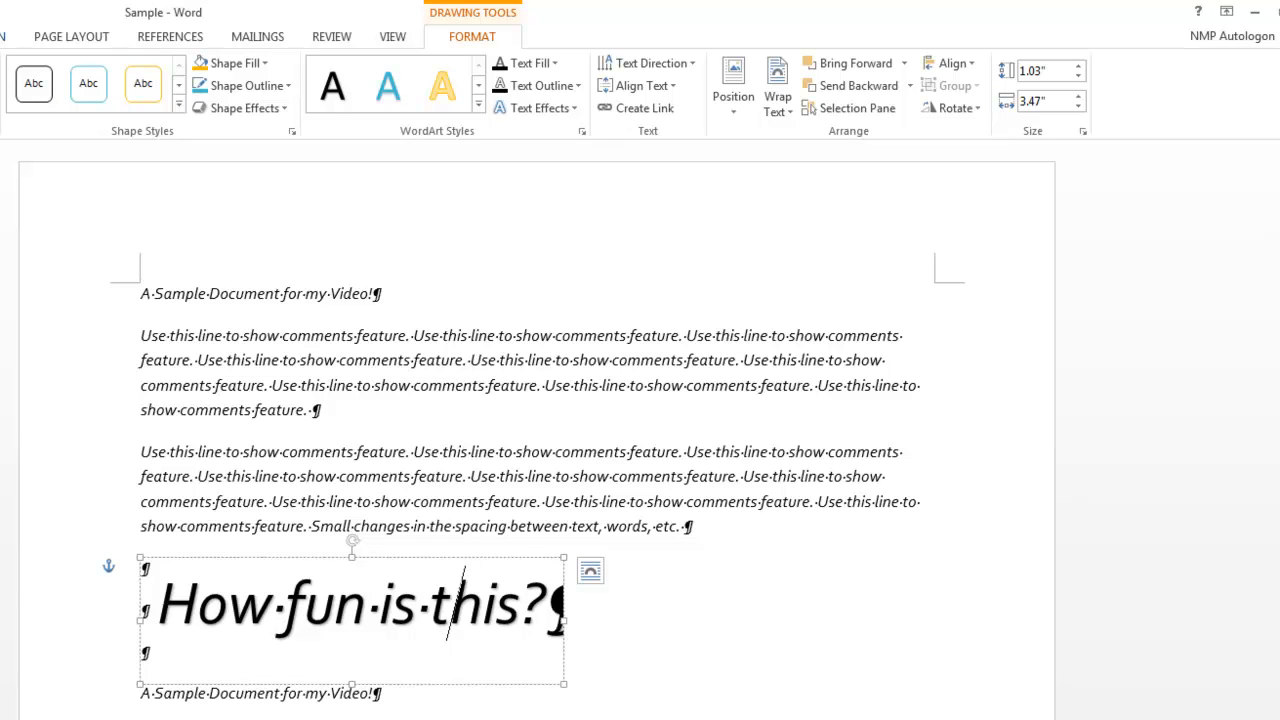
- Open the full symbol list to view the characters available for insertion into the WordArt text
{"action": "left_click", "coordinate": [66, 40]}
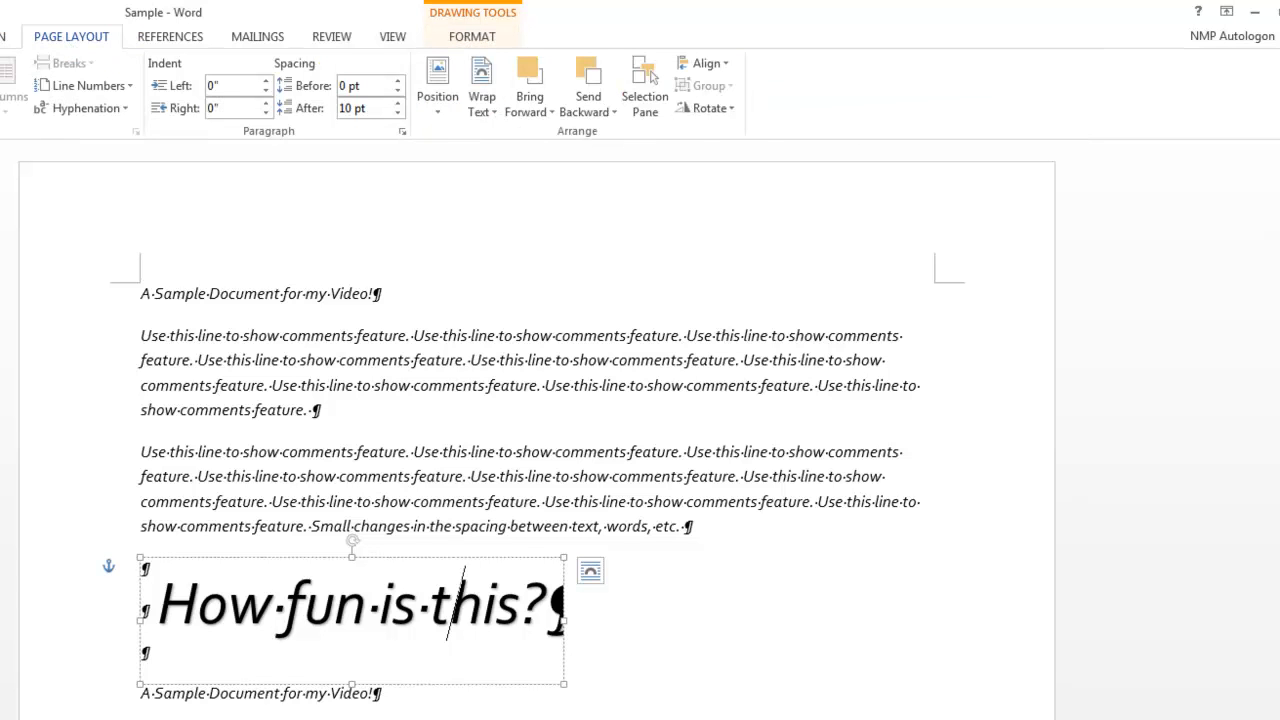
{"action": "left_click", "coordinate": [0, 37]}
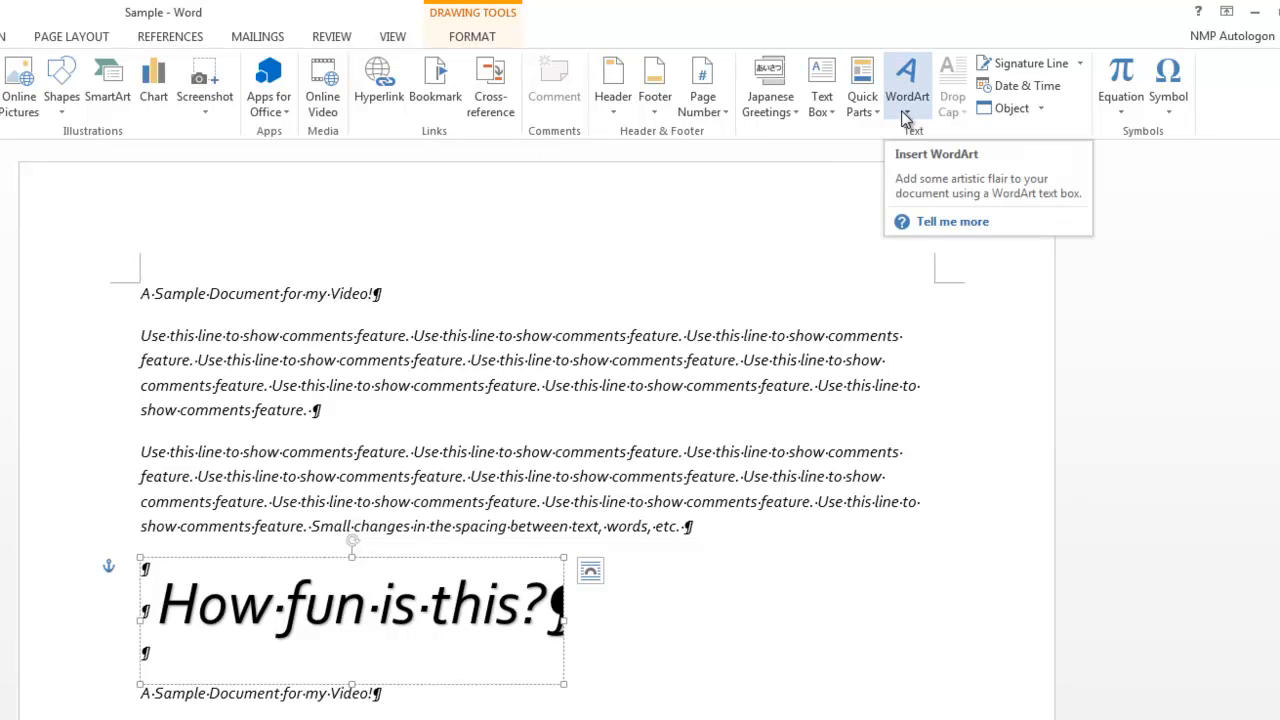
{"action": "left_click", "coordinate": [1169, 100]}
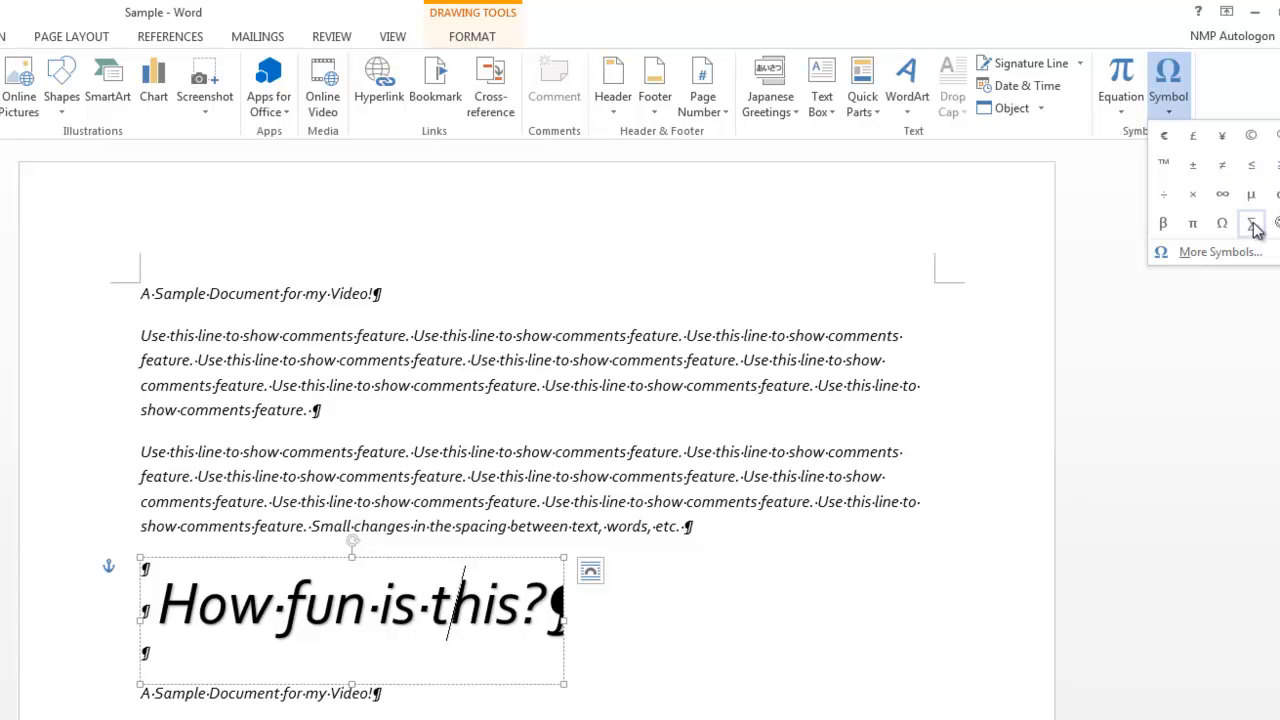
{"action": "left_click", "coordinate": [1221, 257]}
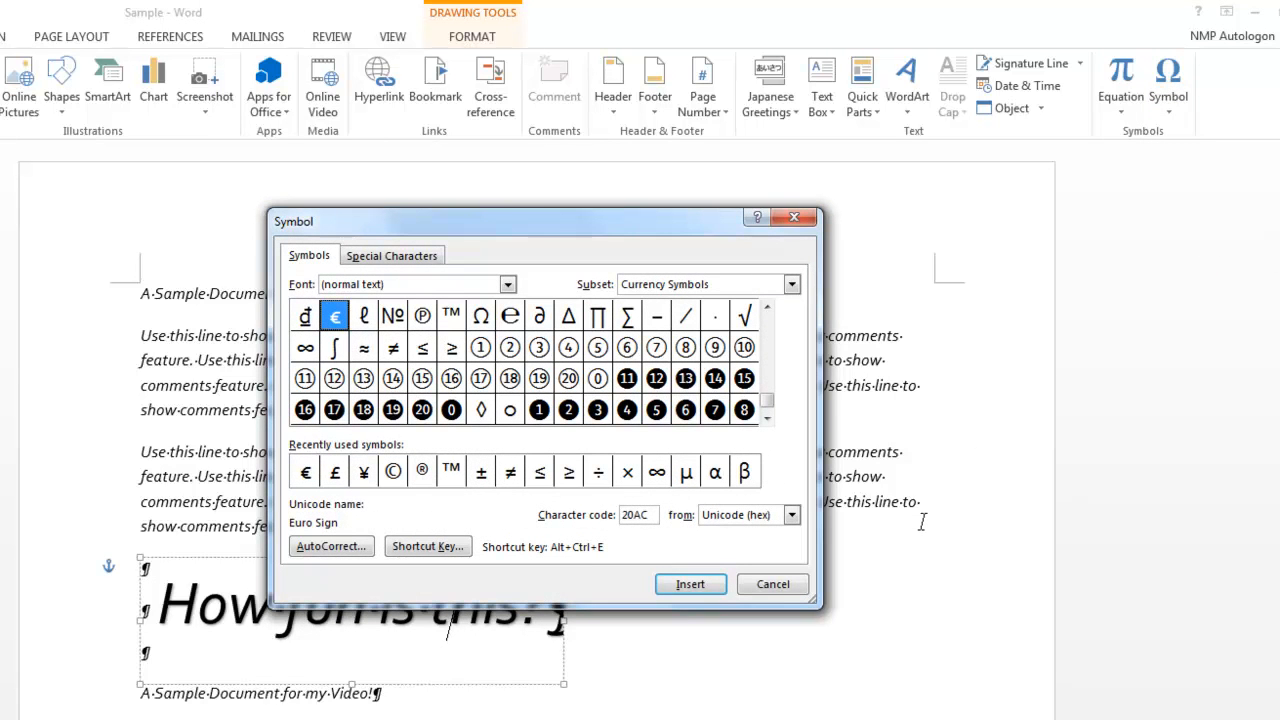
- Change the document's theme colors to Orange Red and dismiss the Symbol dialog without inserting a character
{"action": "left_click", "coordinate": [3, 40]}
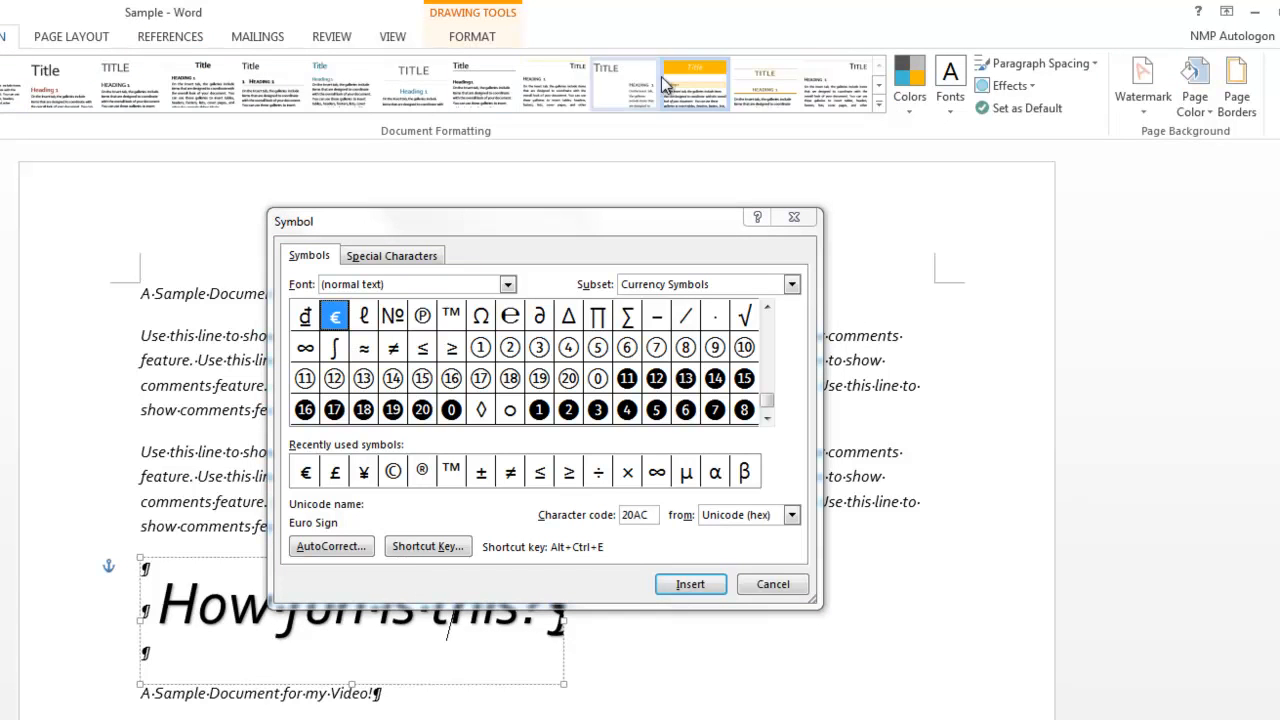
{"action": "left_click", "coordinate": [917, 107]}
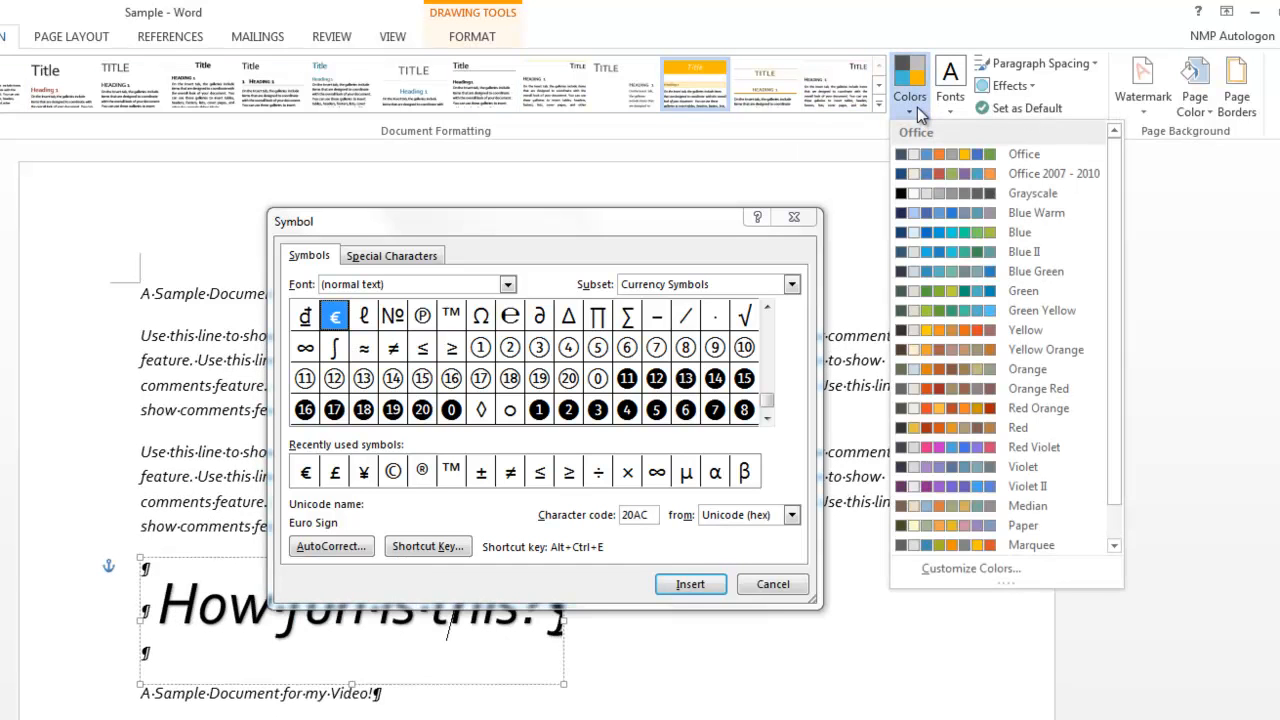
{"action": "left_click", "coordinate": [1027, 388]}
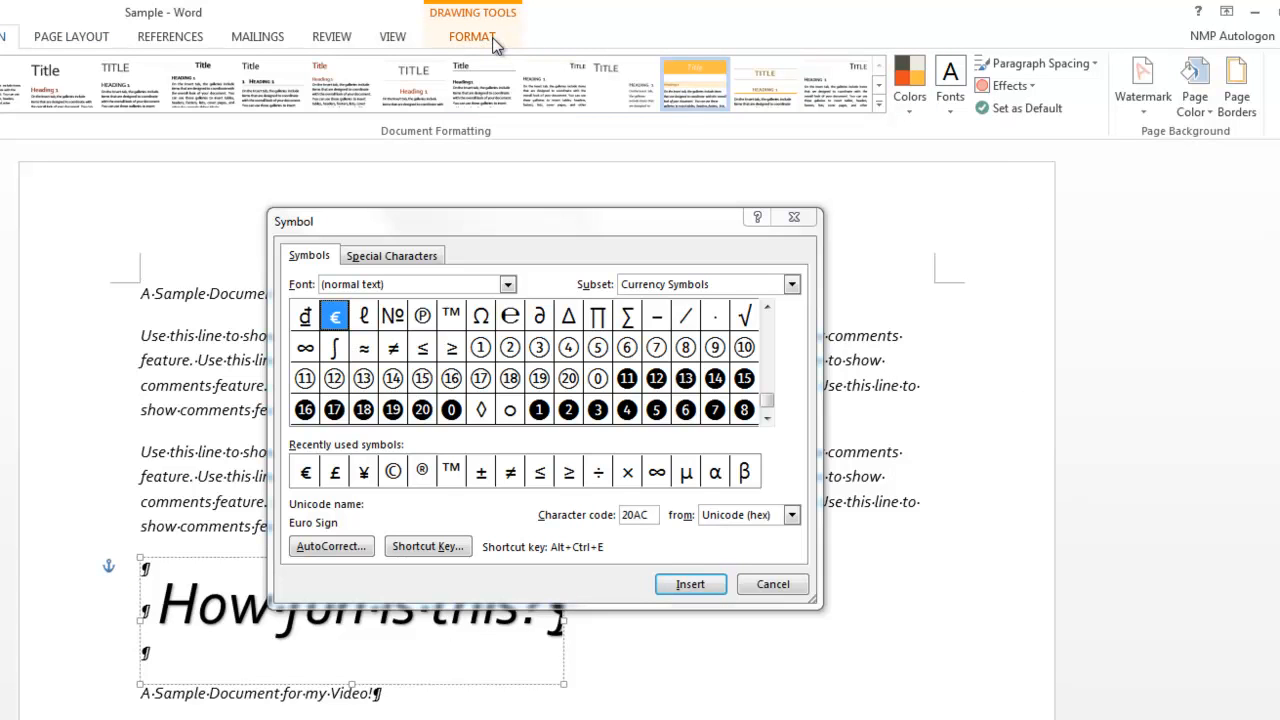
{"action": "left_click", "coordinate": [74, 36]}
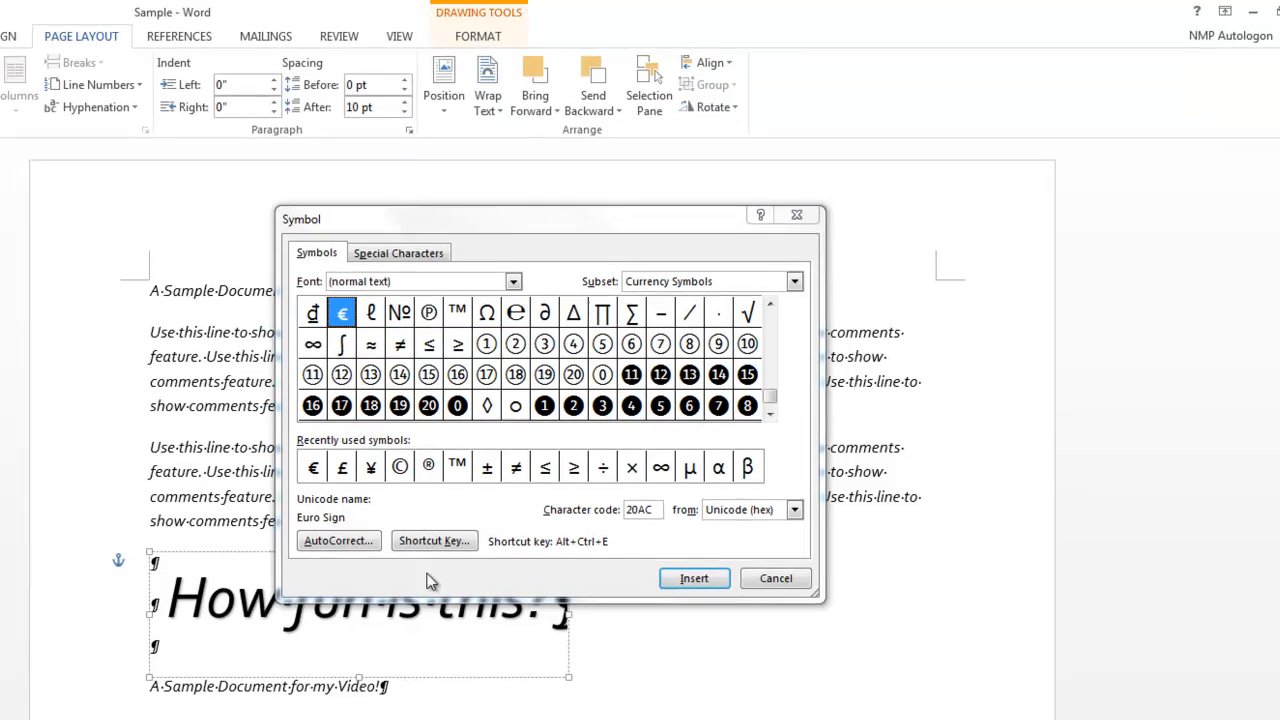
{"action": "left_click", "coordinate": [774, 582]}
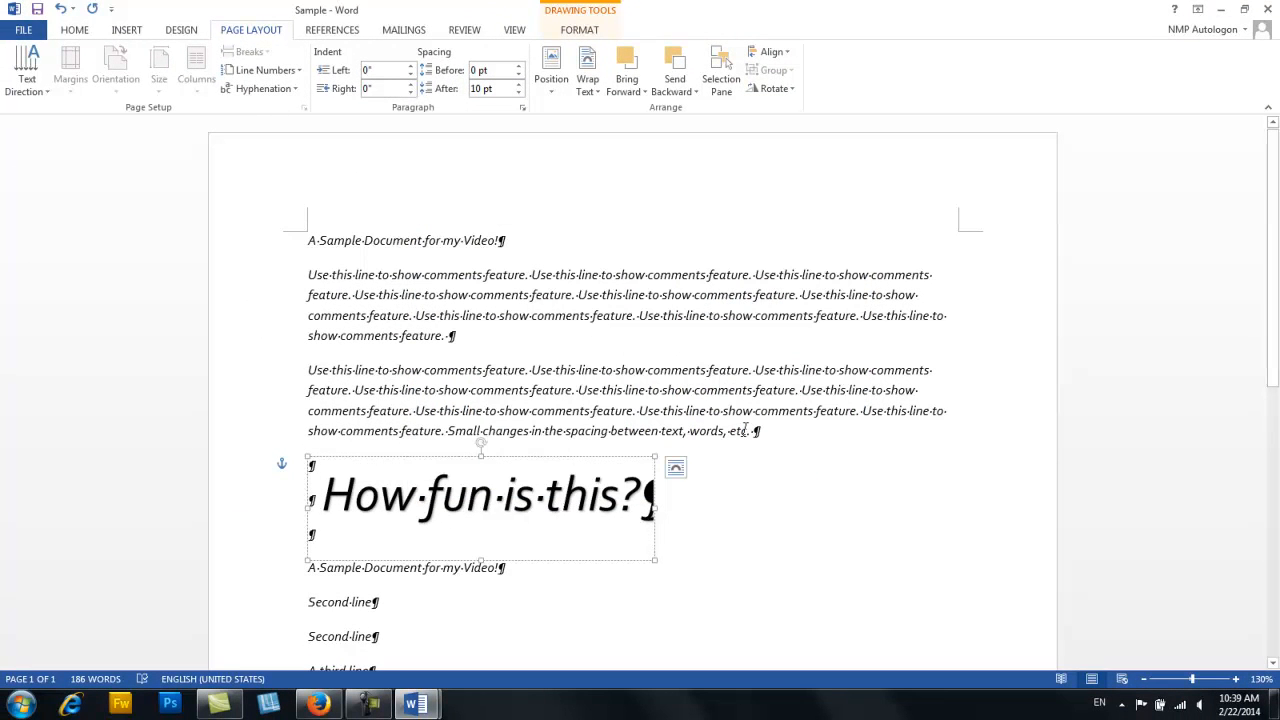
- Try the Vertical text direction with the first title line selected, and undo it
{"action": "left_click", "coordinate": [698, 335]}
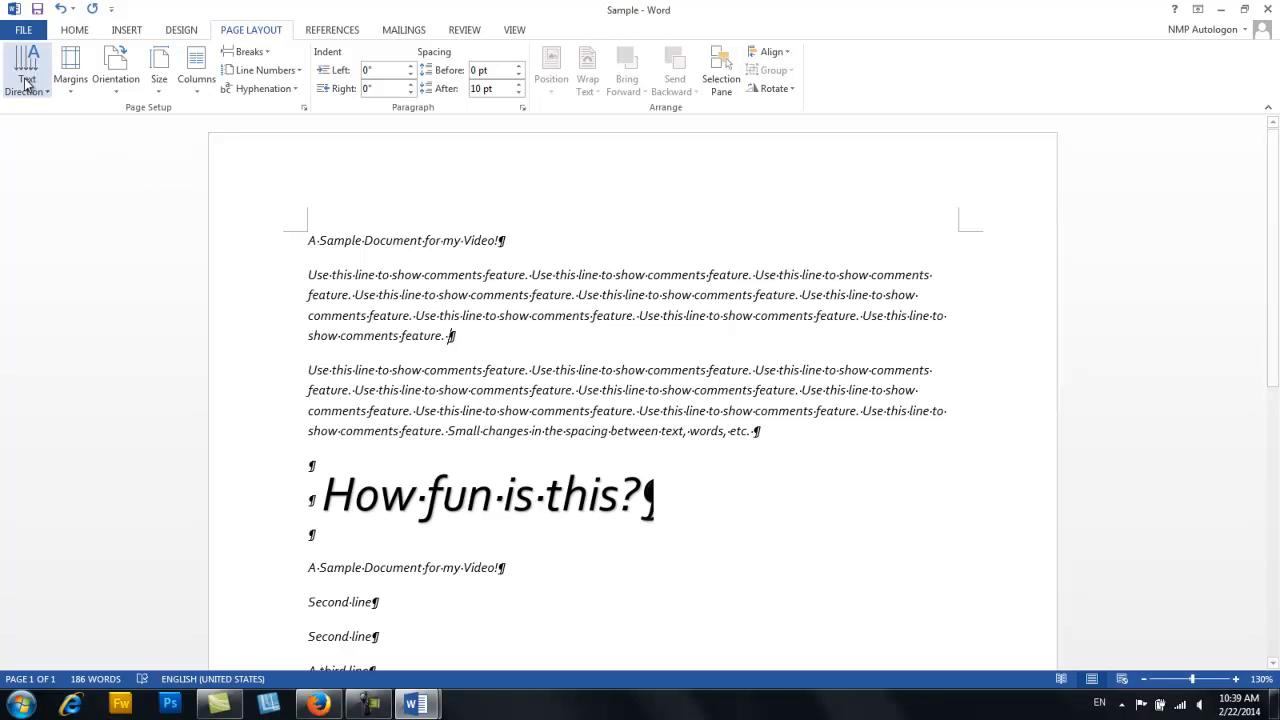
{"action": "left_click", "coordinate": [269, 246]}
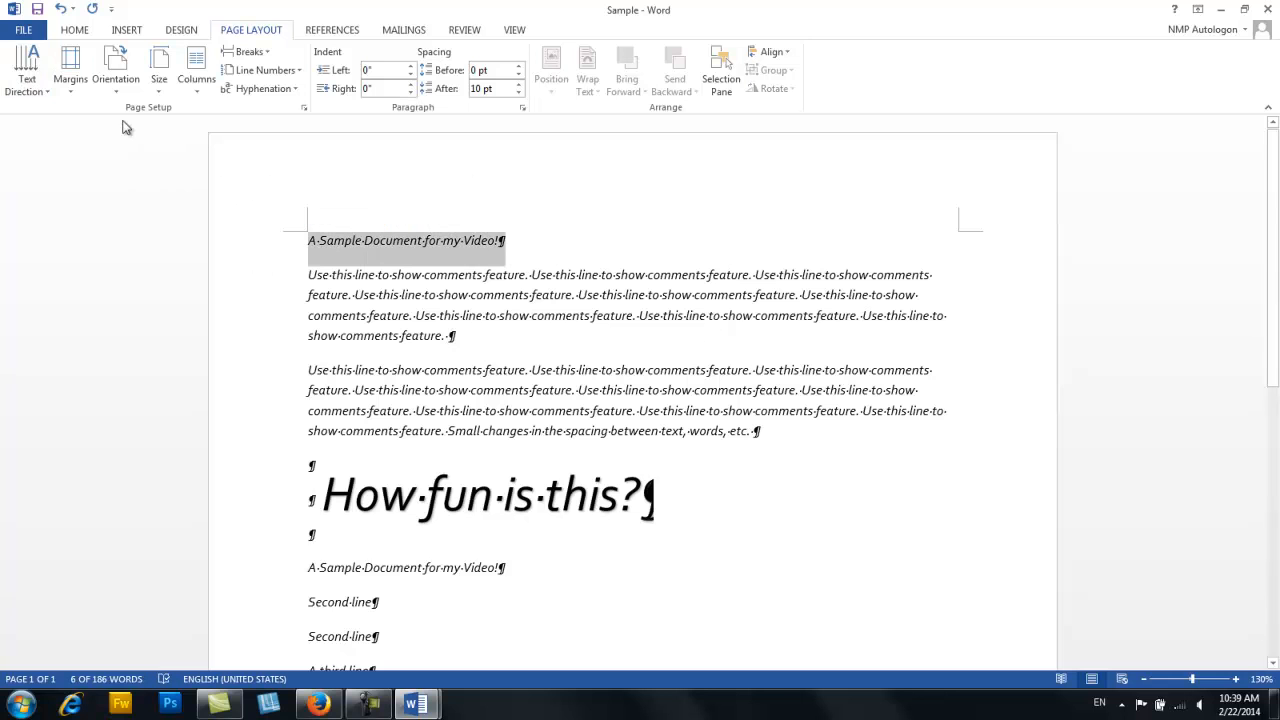
{"action": "left_click", "coordinate": [30, 82]}
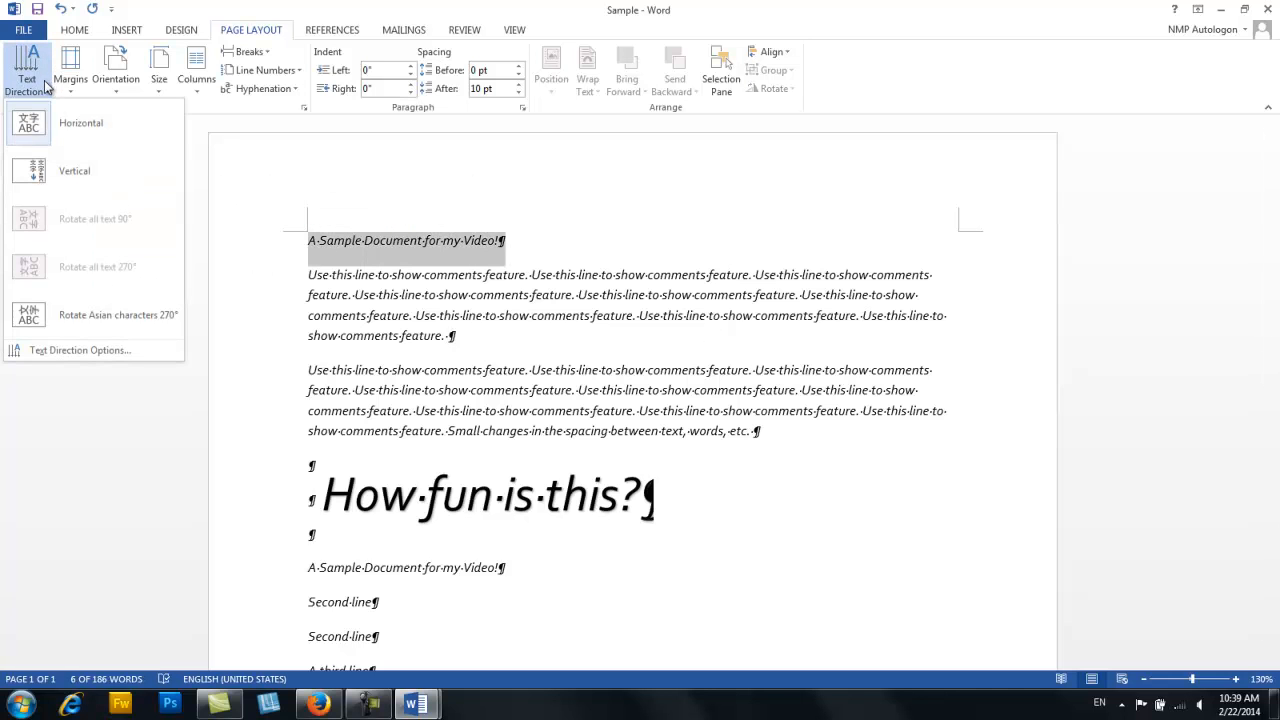
{"action": "left_click", "coordinate": [88, 172]}
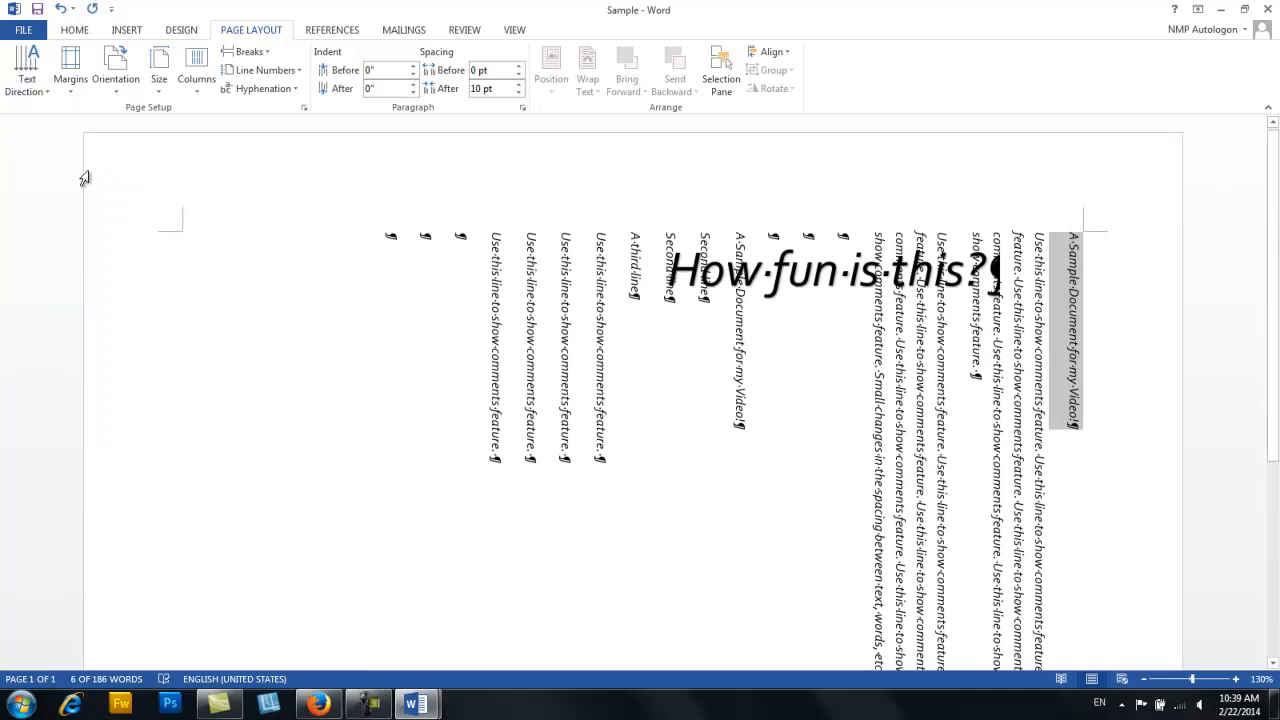
{"action": "key", "text": "ctrl+z"}
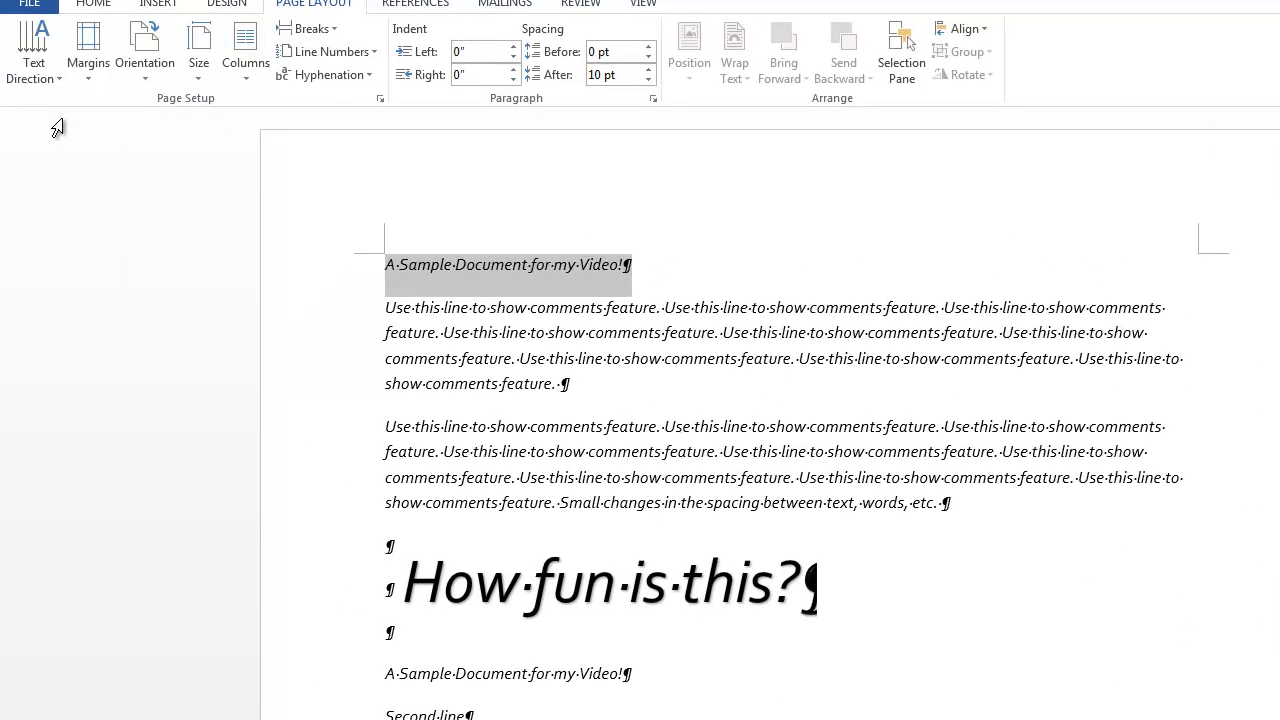
- Try adjusting the top, bottom, right and left values in the custom margin settings, and cancel the changes
{"action": "left_click", "coordinate": [76, 70]}
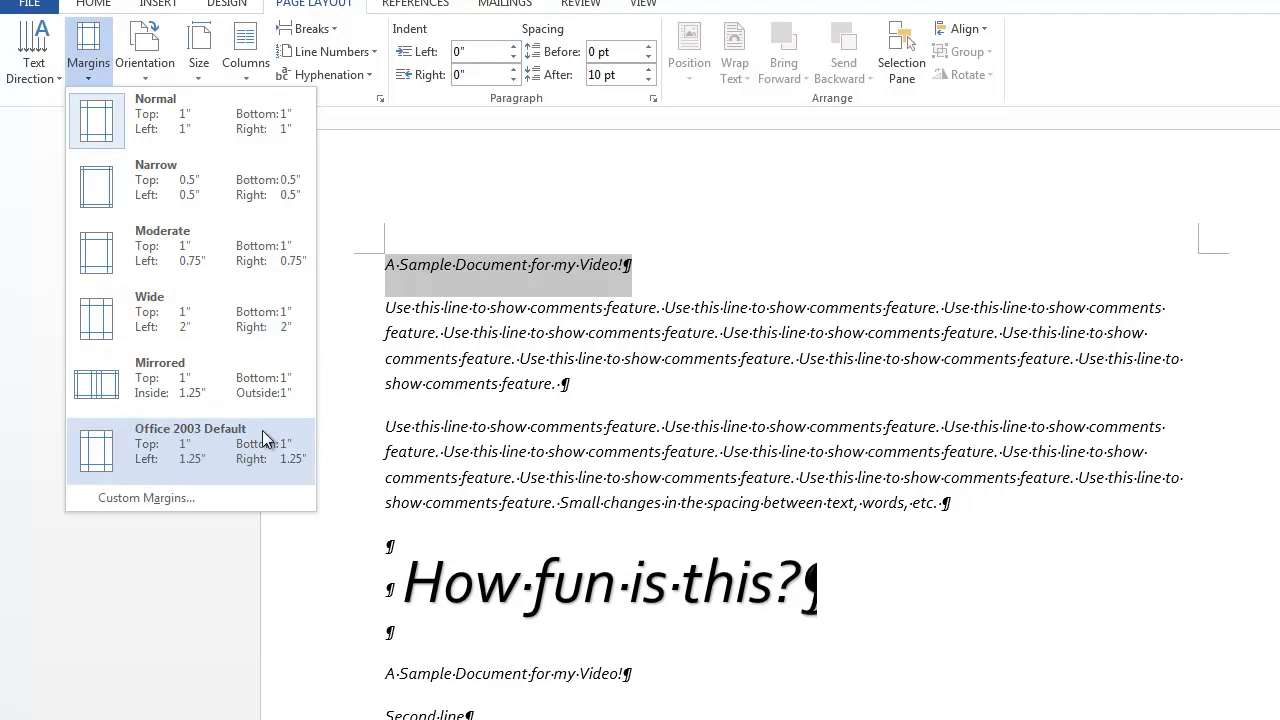
{"action": "left_click", "coordinate": [175, 497]}
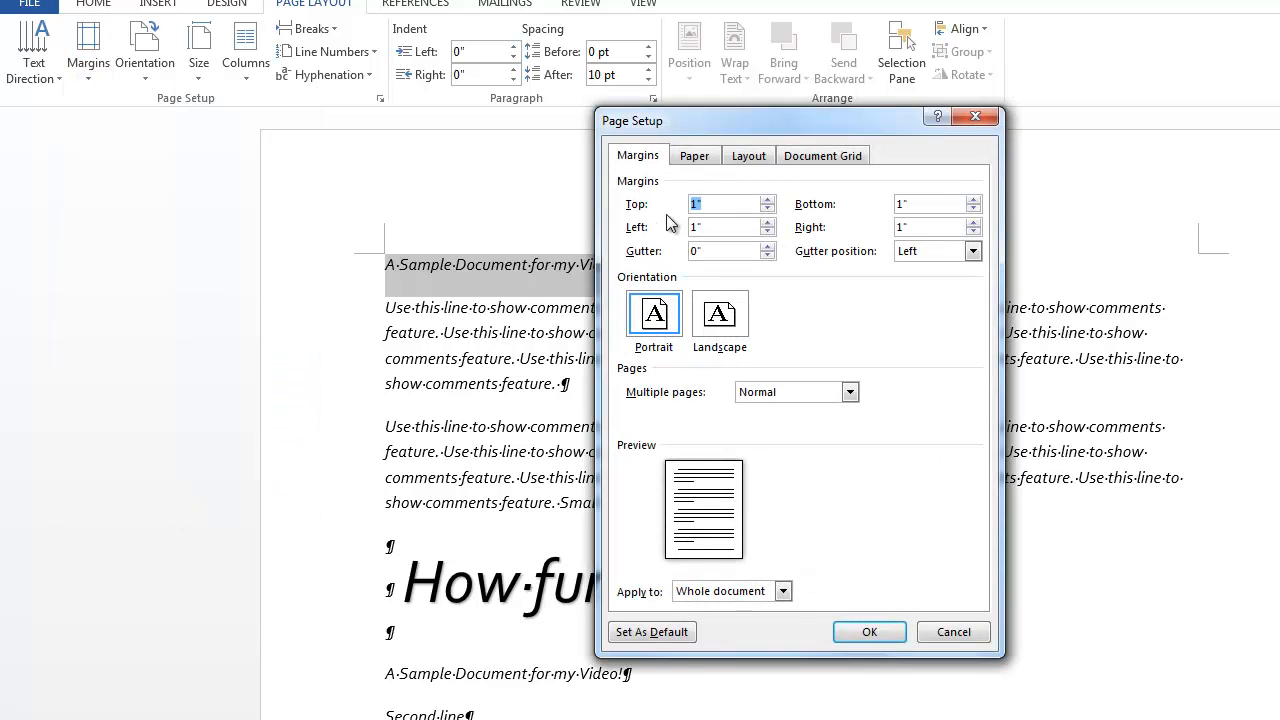
{"action": "left_click", "coordinate": [767, 208]}
{"action": "left_click", "coordinate": [973, 208]}
{"action": "left_click", "coordinate": [973, 232]}
{"action": "left_click", "coordinate": [767, 231]}
{"action": "left_click", "coordinate": [955, 632]}
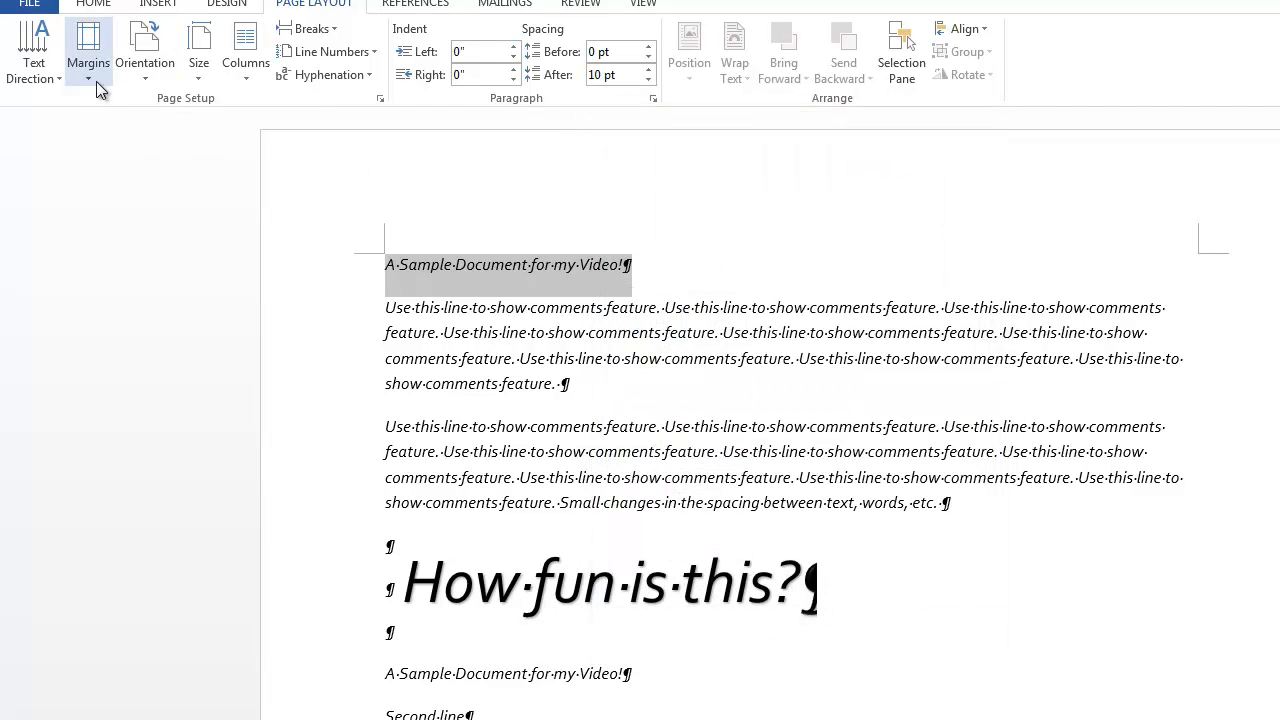
- View the page orientation options and set the paper size to Letter
{"action": "left_click", "coordinate": [137, 68]}
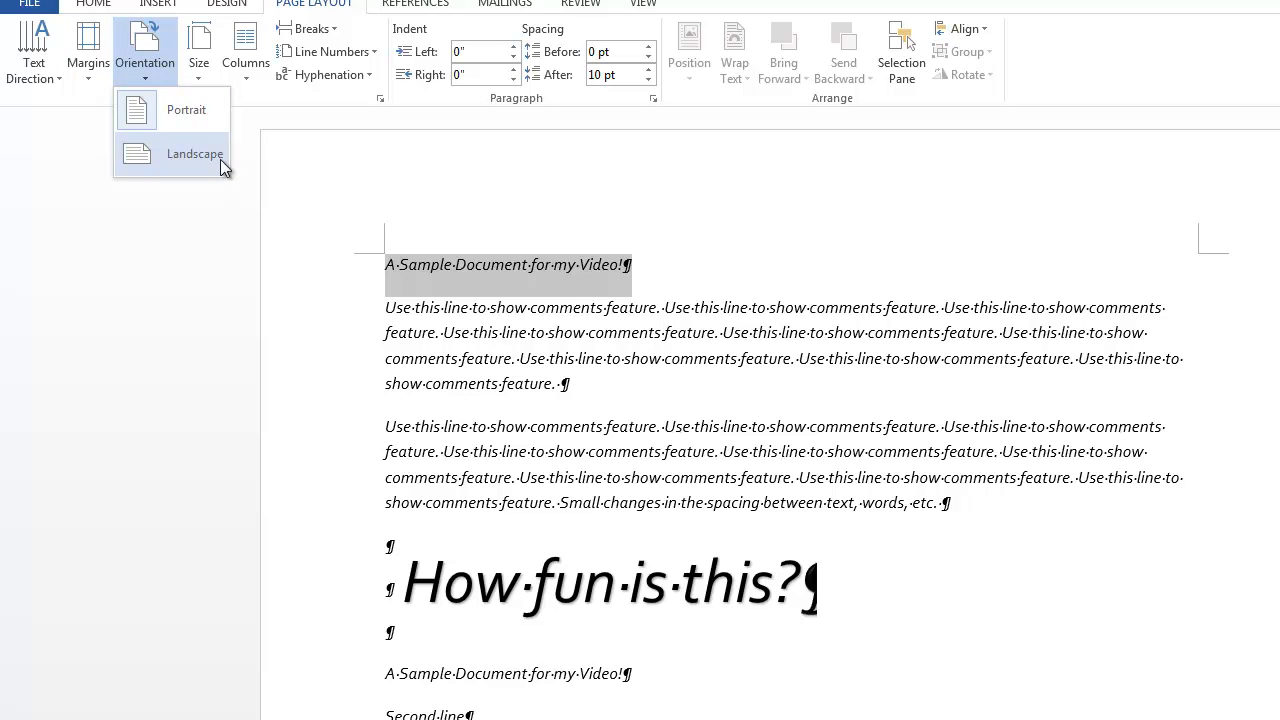
{"action": "left_click", "coordinate": [198, 66]}
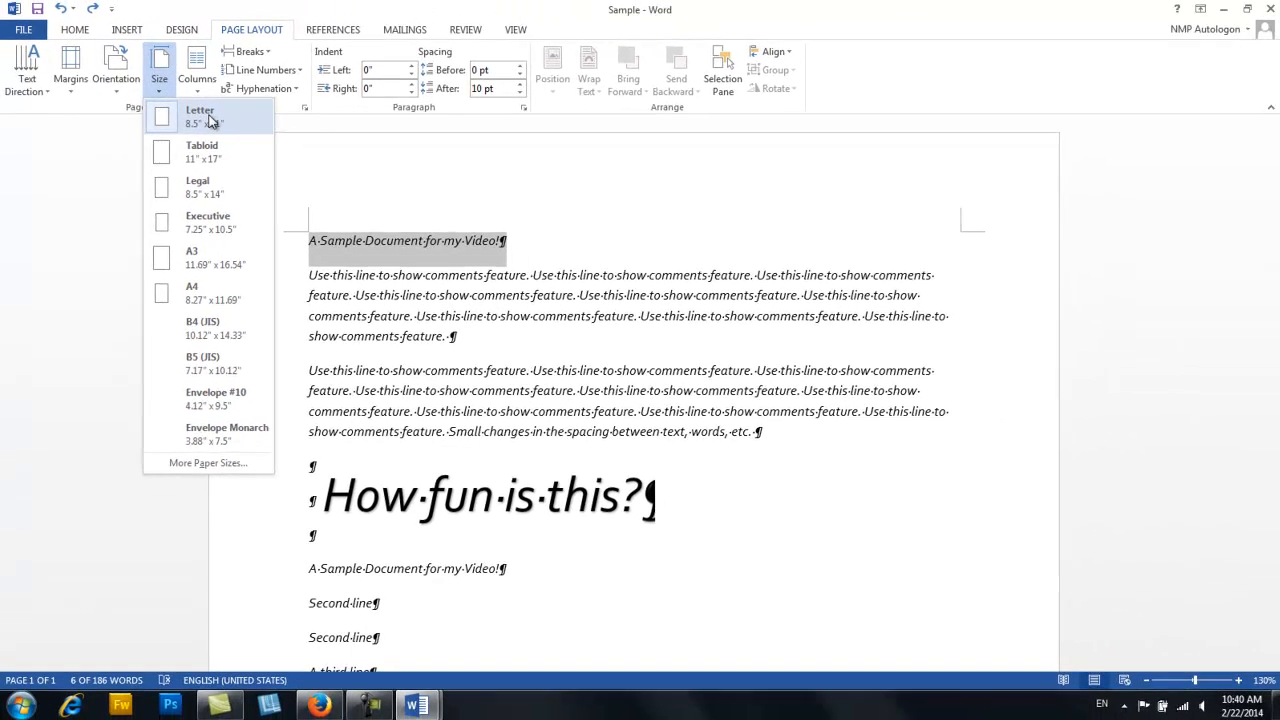
{"action": "left_click", "coordinate": [211, 121]}
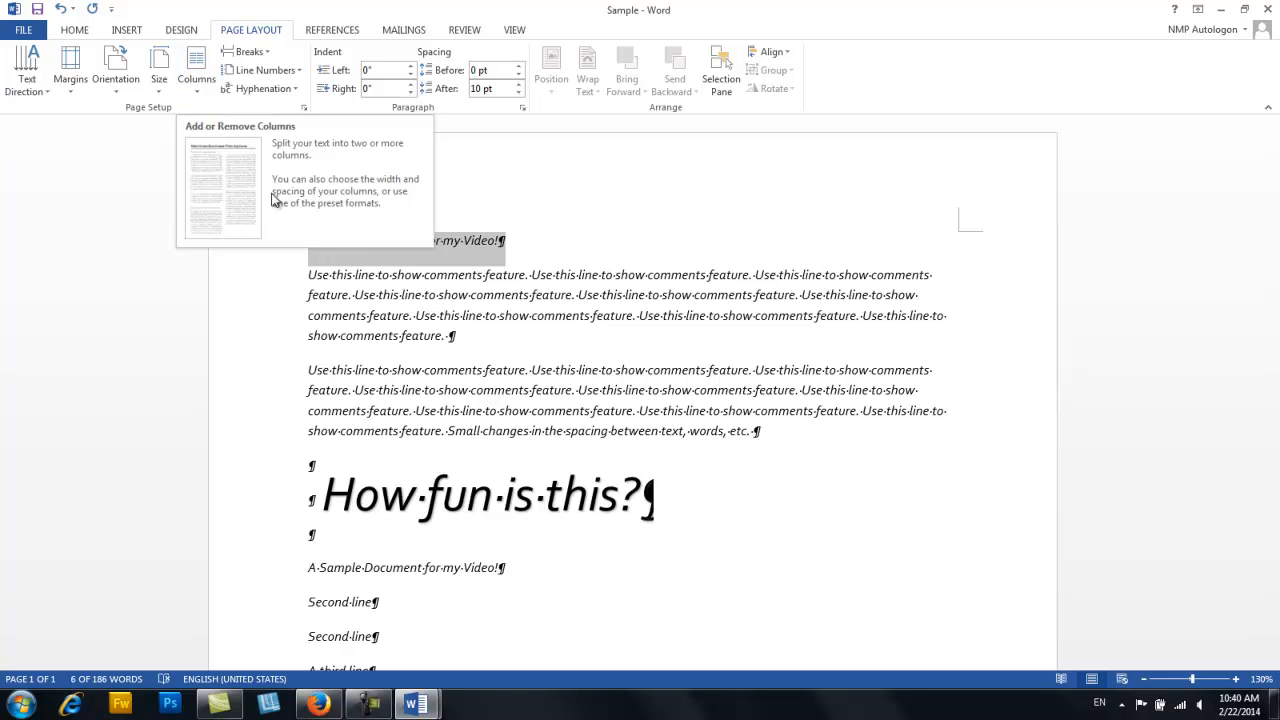
- Format the two body paragraphs below the first title line in two columns
{"action": "left_click_drag", "start_coordinate": [278, 283], "coordinate": [296, 438]}
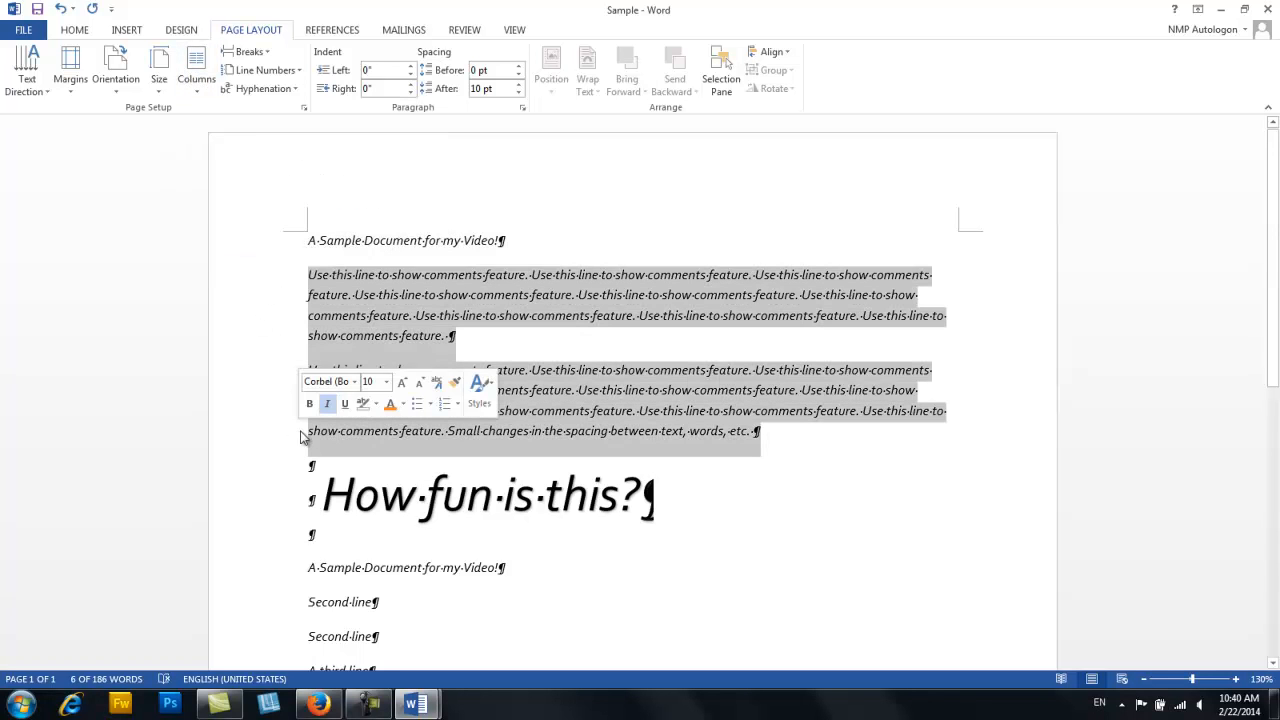
{"action": "left_click", "coordinate": [196, 84]}
{"action": "left_click", "coordinate": [228, 152]}
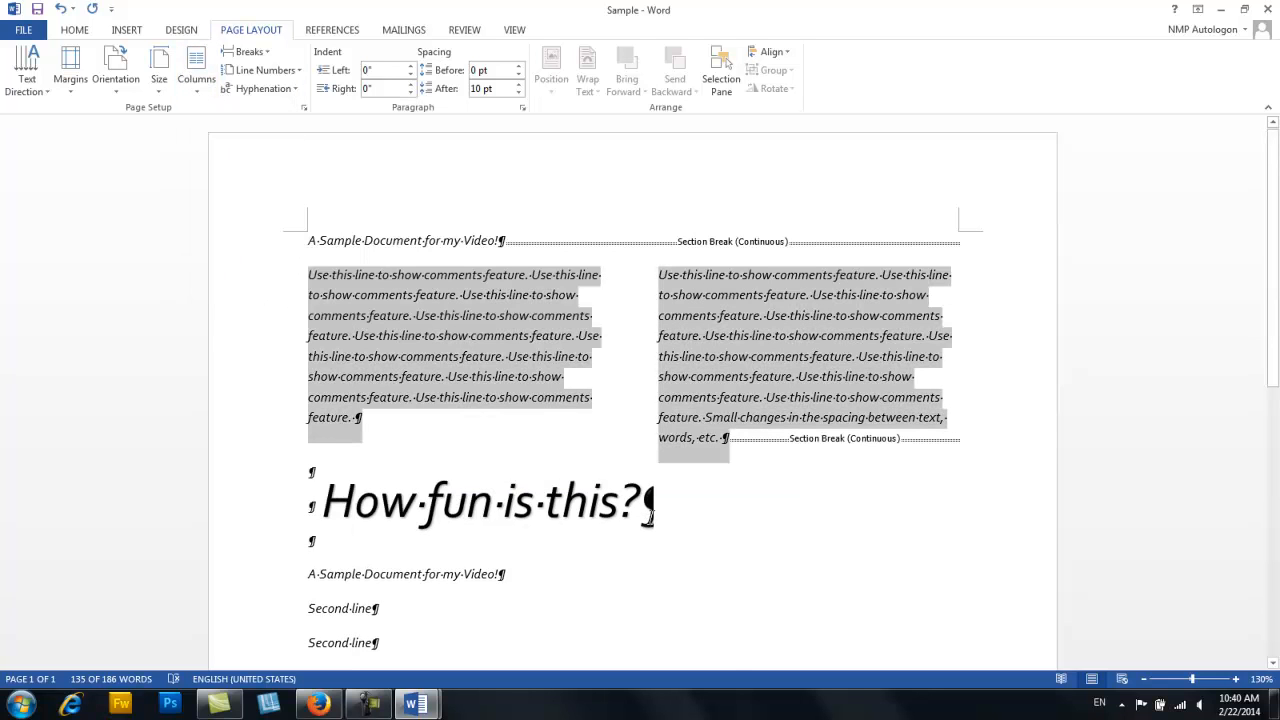
- Try deleting the section break after the title line, and undo both the deletion and the two-column layout
{"action": "left_click", "coordinate": [512, 243]}
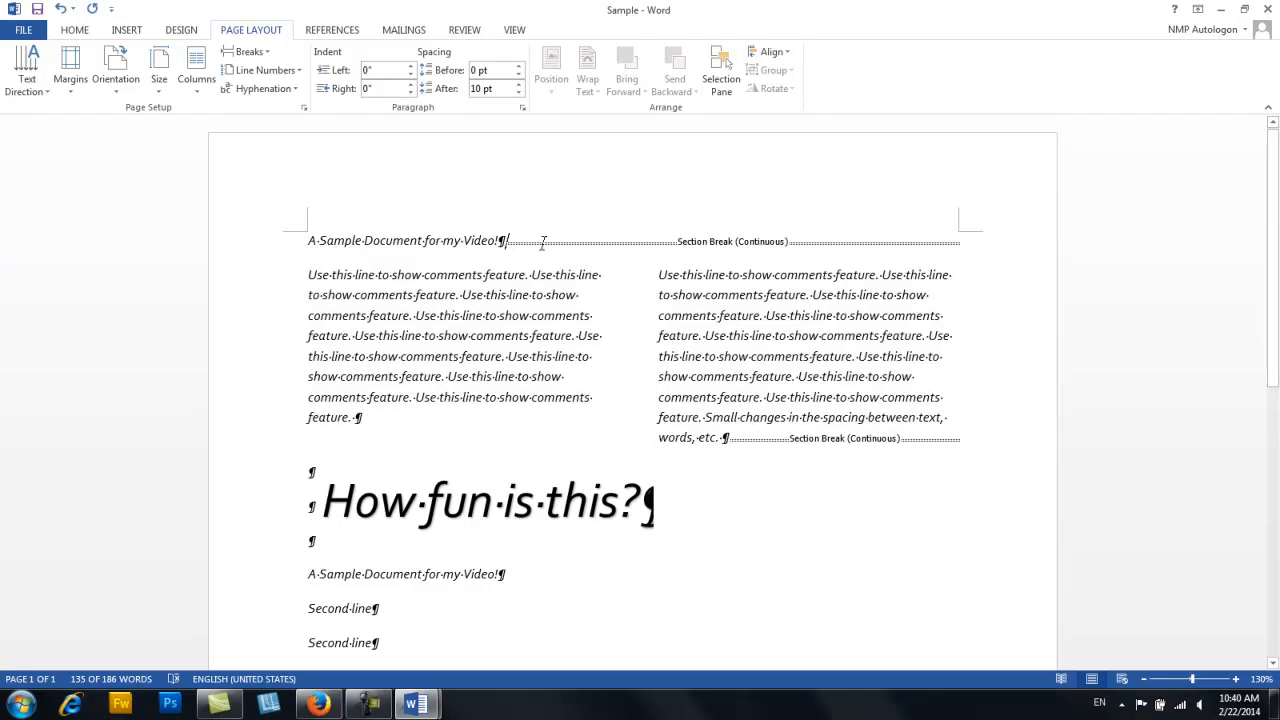
{"action": "key", "text": "Delete"}
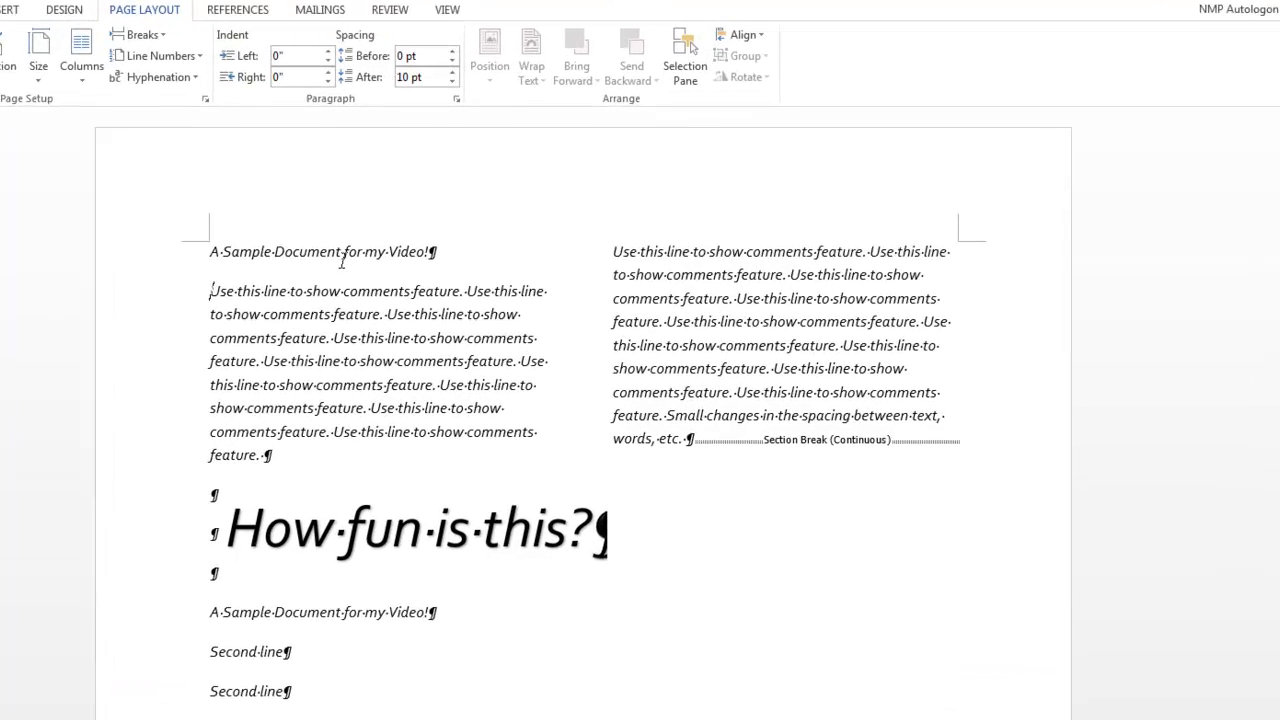
{"action": "key", "text": "ctrl+z"}
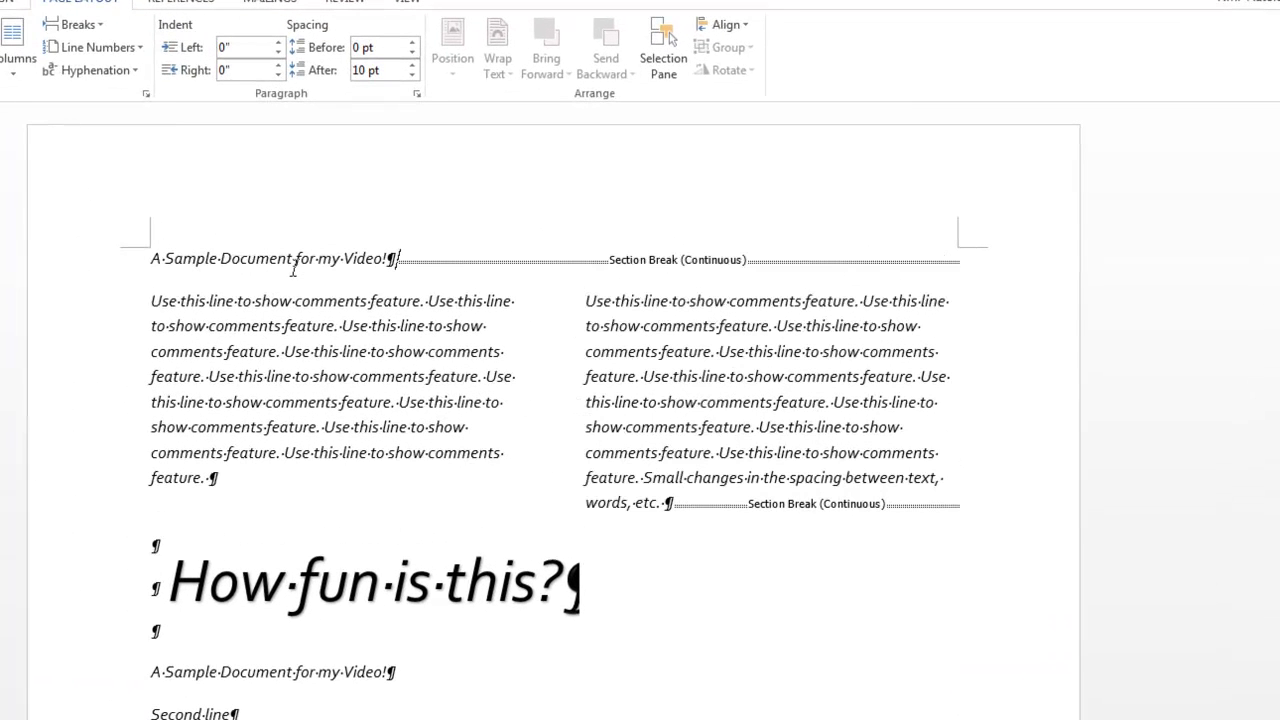
{"action": "key", "text": "ctrl+z"}
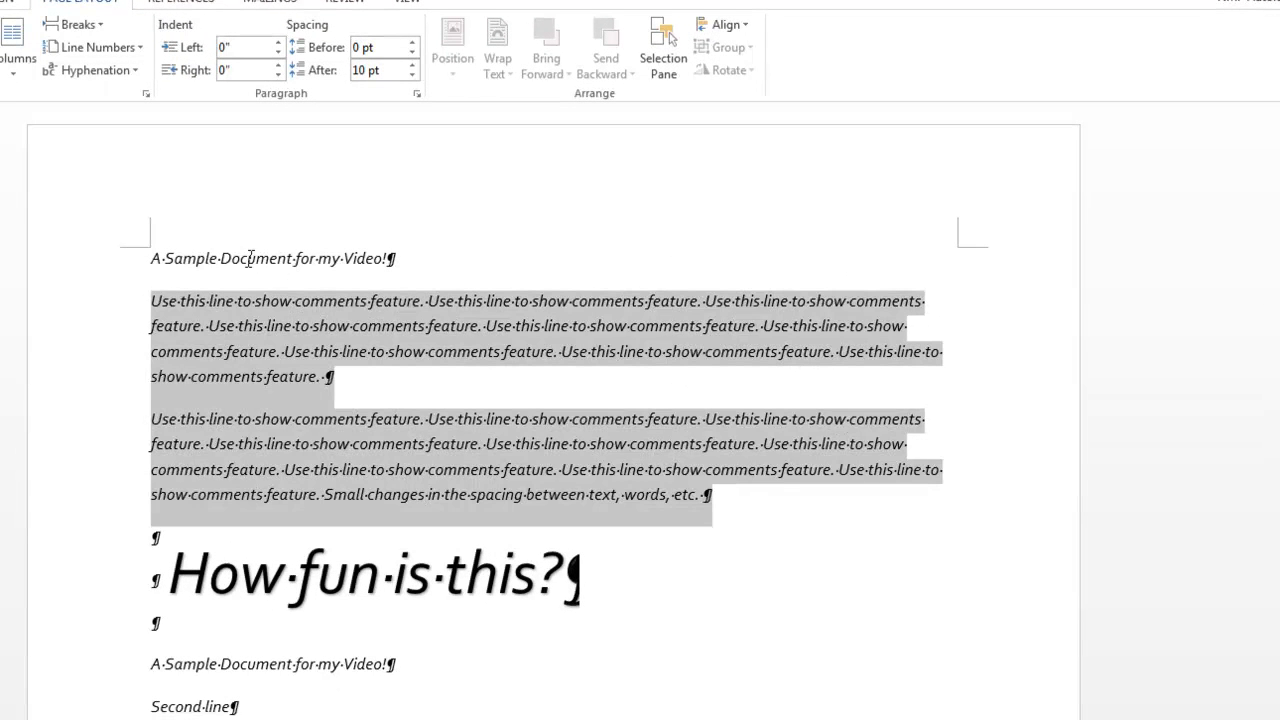
- Examine the available page break and section break types
{"action": "left_click", "coordinate": [79, 30]}
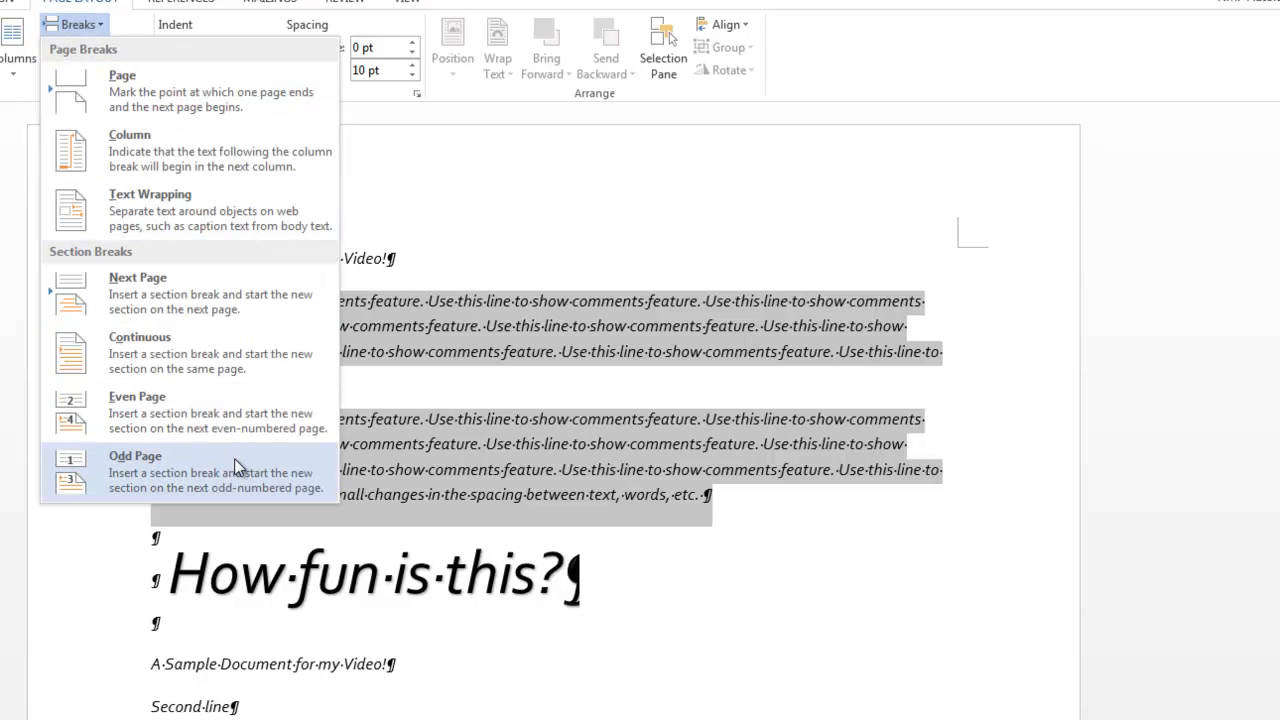
{"action": "left_click", "coordinate": [89, 30]}
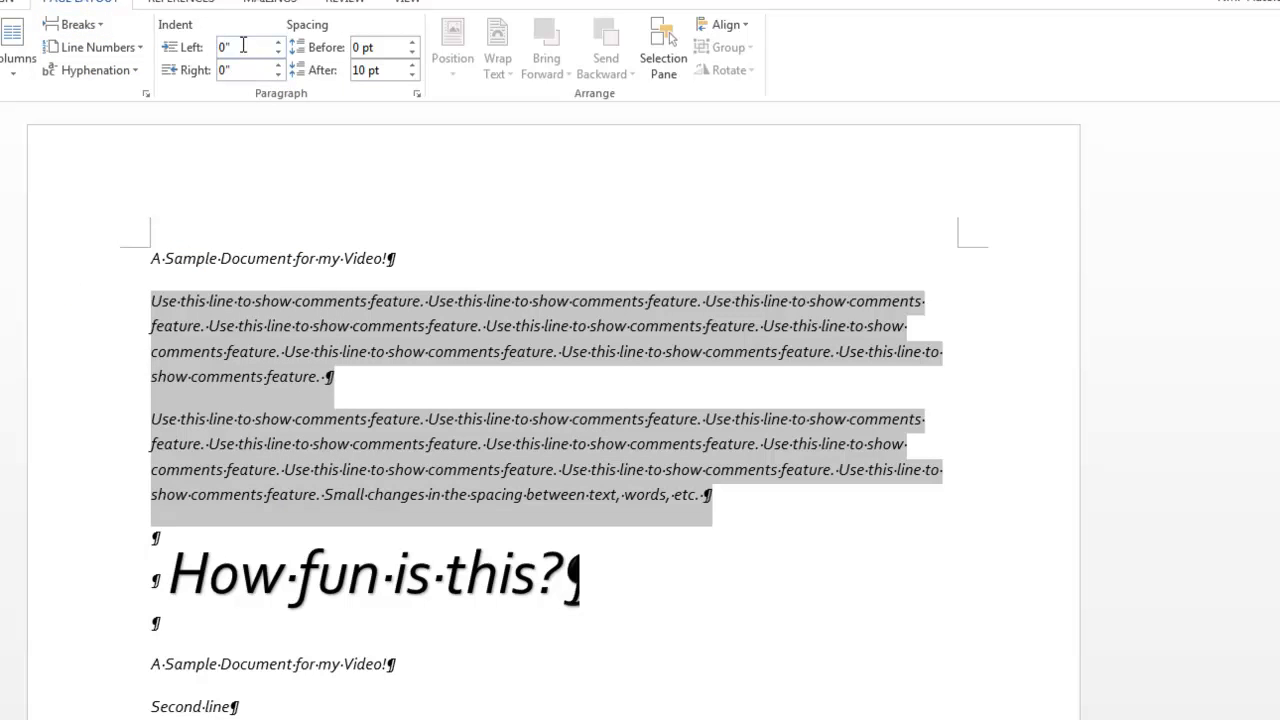
- Try a left indent of 0.3" on the first body paragraph, and return it to 0"
{"action": "double_click", "coordinate": [106, 351]}
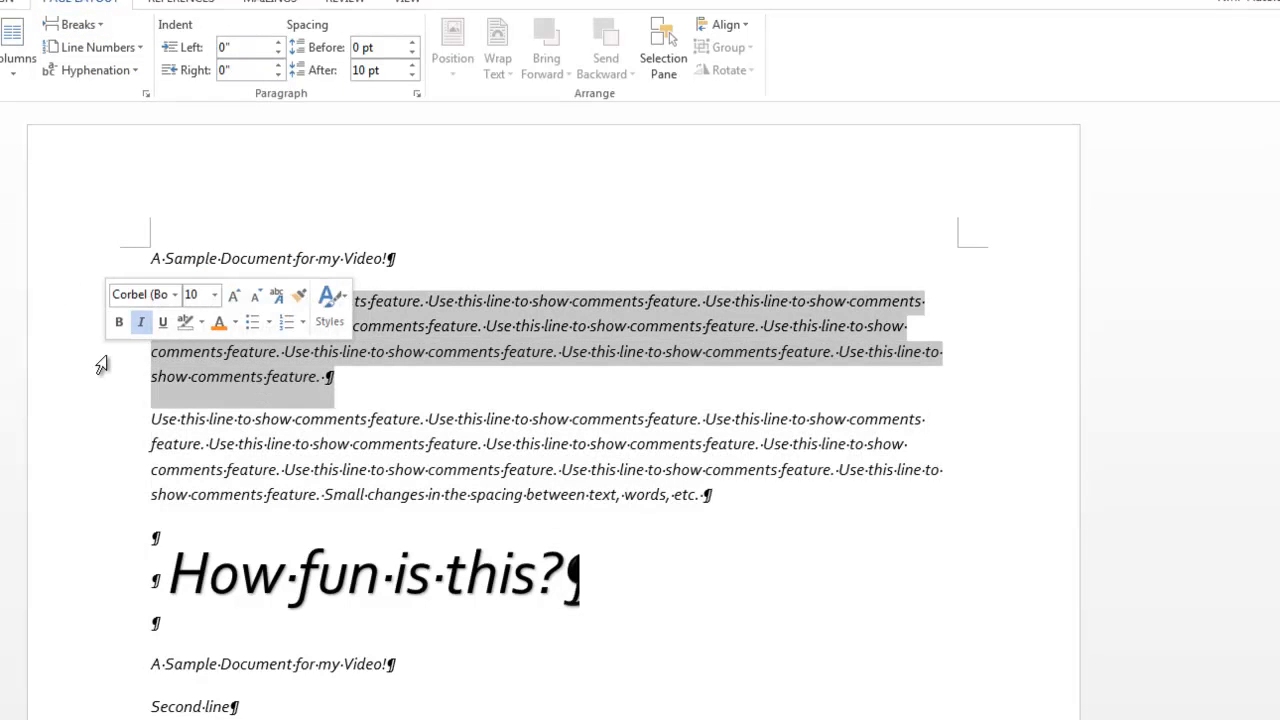
{"action": "left_click", "coordinate": [278, 43]}
{"action": "left_click", "coordinate": [278, 43]}
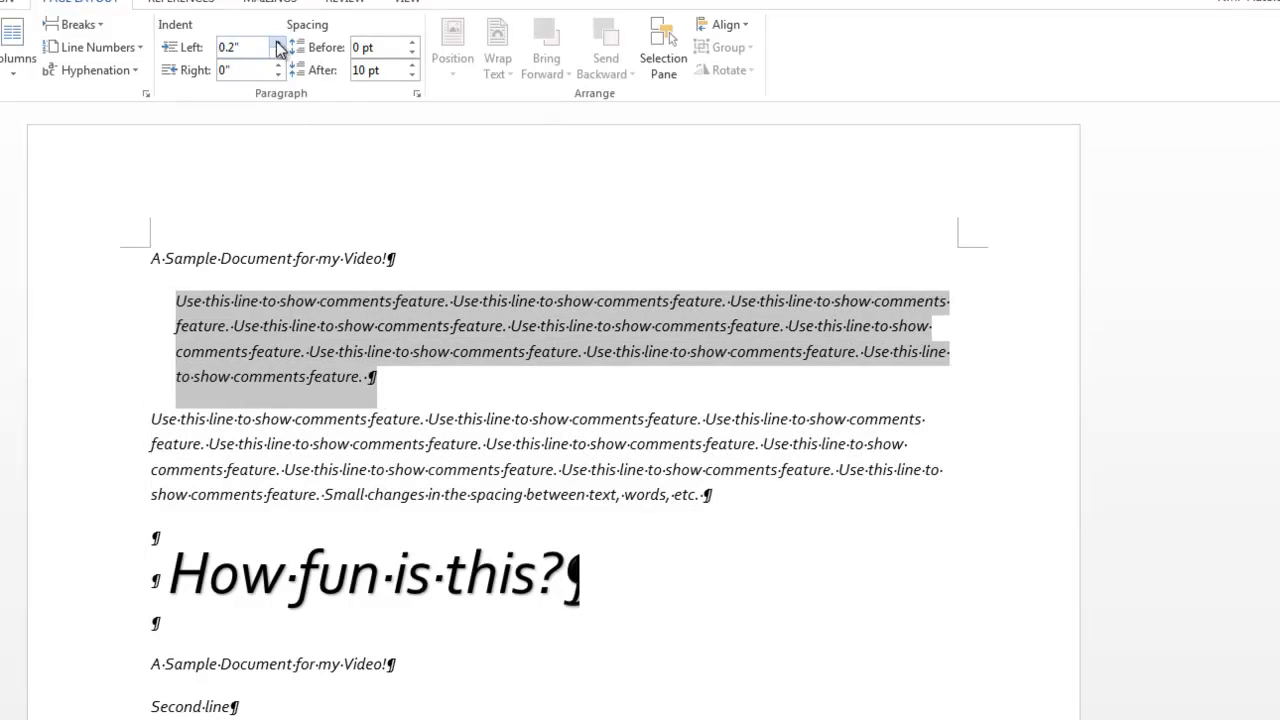
{"action": "left_click", "coordinate": [278, 43]}
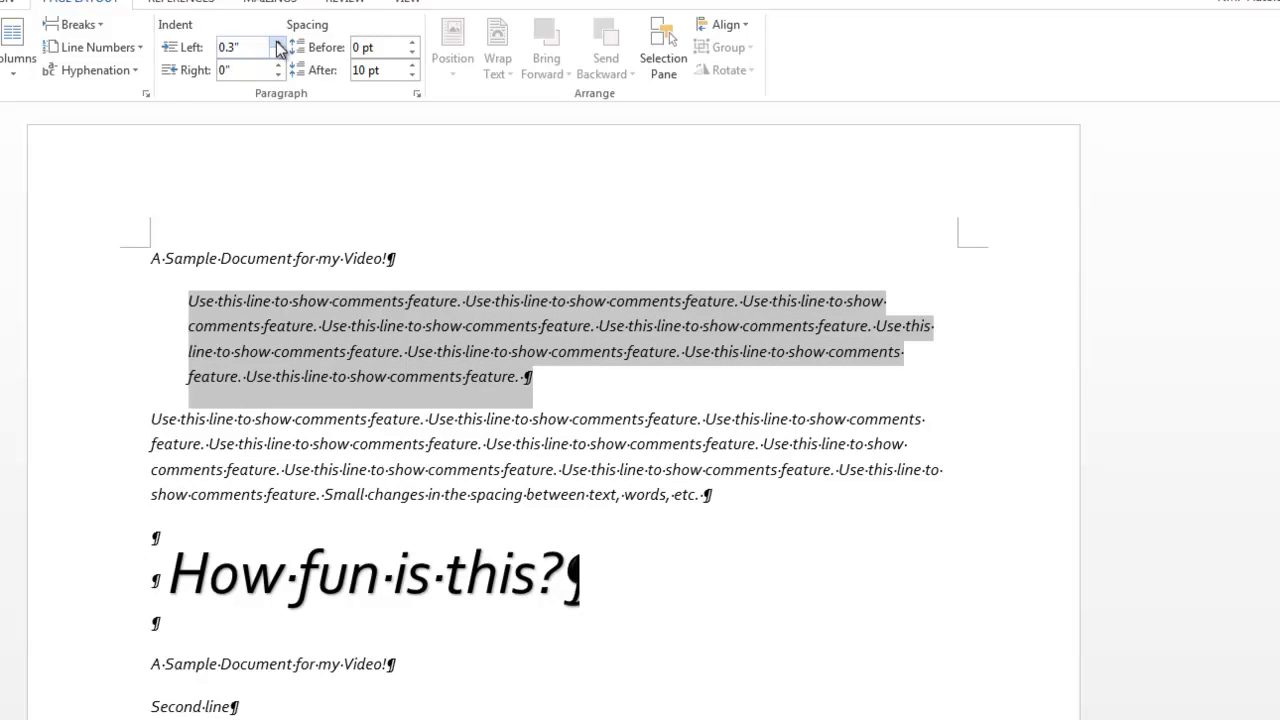
{"action": "left_click", "coordinate": [278, 52]}
{"action": "left_click", "coordinate": [278, 52]}
{"action": "left_click", "coordinate": [278, 52]}
- Try right indents of up to 1.3" on the first body paragraph, and reset the right indent to 0"
{"action": "left_click", "coordinate": [281, 66]}
{"action": "left_click", "coordinate": [281, 66]}
{"action": "left_click", "coordinate": [281, 66]}
{"action": "left_click", "coordinate": [281, 66]}
{"action": "left_click", "coordinate": [281, 66]}
{"action": "left_click", "coordinate": [281, 66]}
{"action": "left_click", "coordinate": [281, 66]}
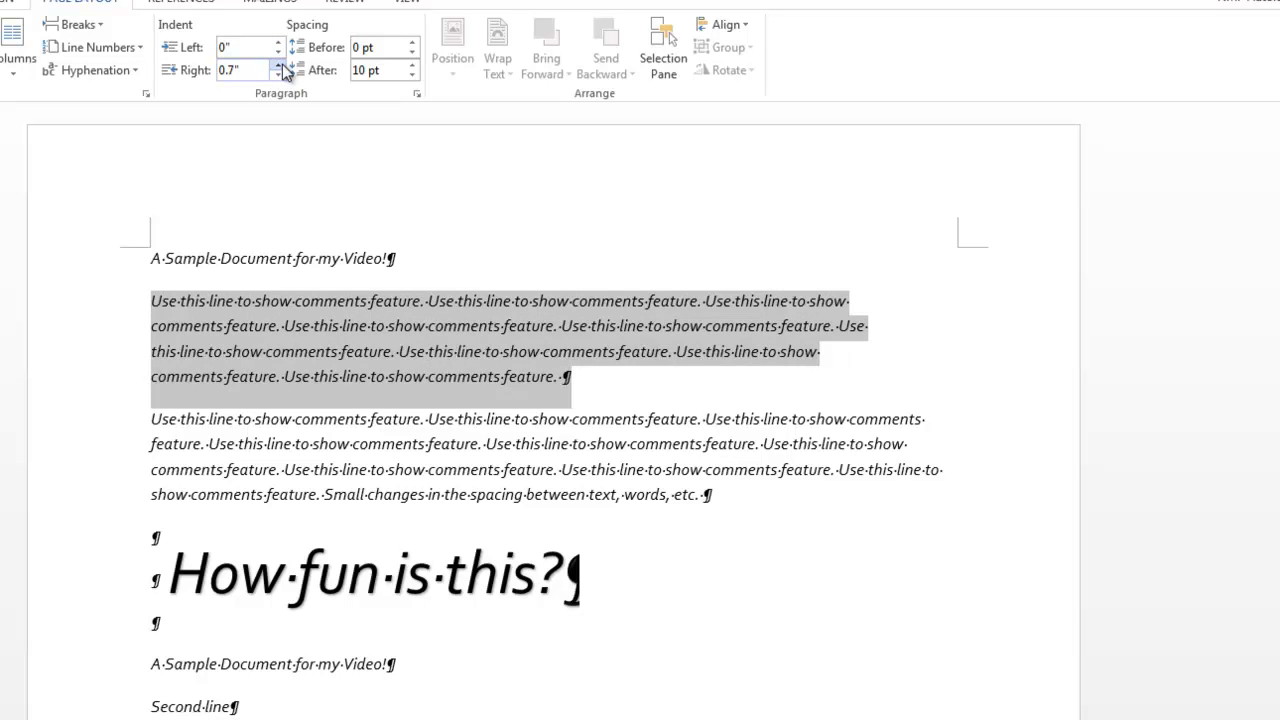
{"action": "left_click", "coordinate": [281, 66]}
{"action": "left_click", "coordinate": [281, 66]}
{"action": "left_click", "coordinate": [281, 66]}
{"action": "left_click", "coordinate": [281, 66]}
{"action": "left_click", "coordinate": [281, 66]}
{"action": "left_click", "coordinate": [281, 66]}
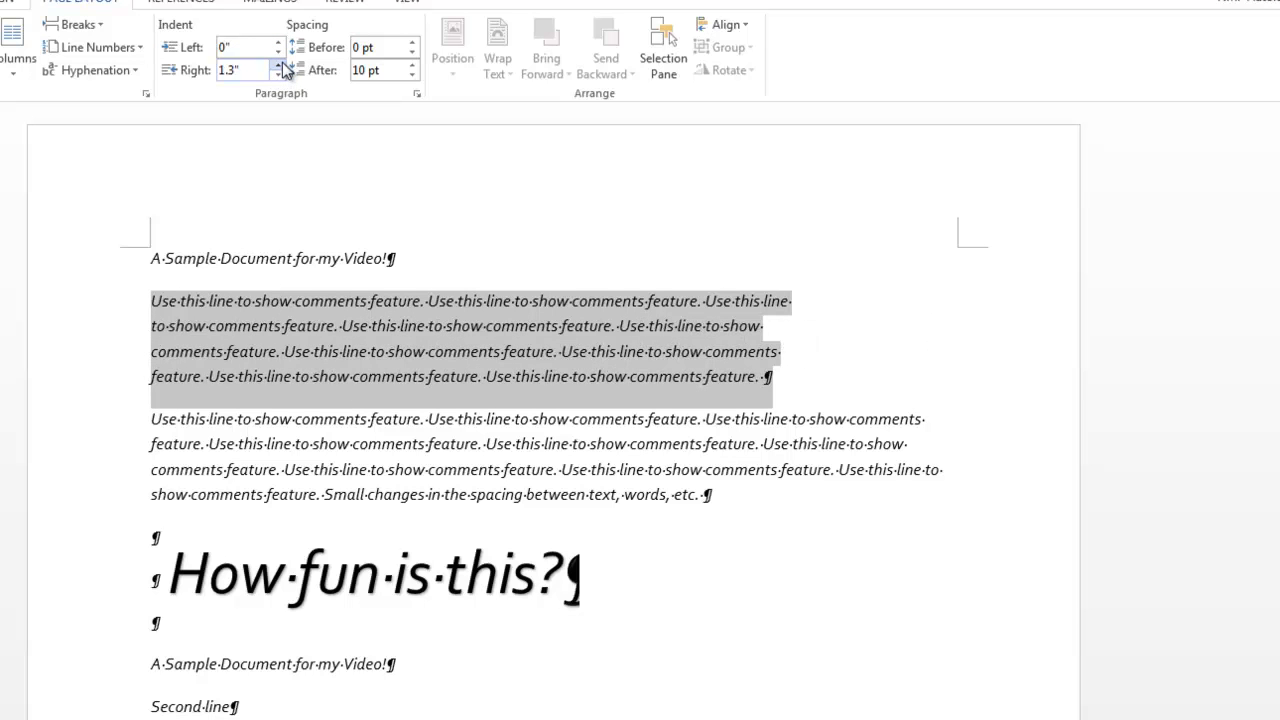
{"action": "left_click", "coordinate": [281, 74]}
{"action": "left_click", "coordinate": [281, 74]}
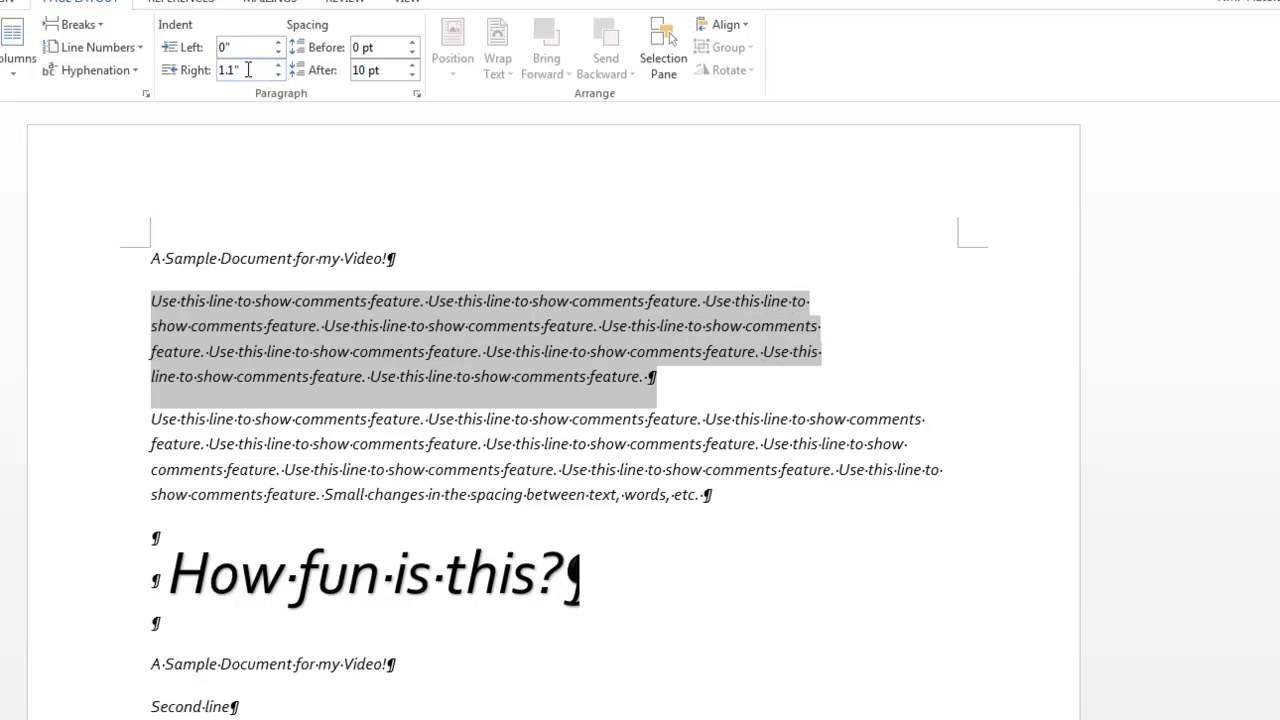
{"action": "left_click", "coordinate": [228, 71]}
{"action": "type", "text": "0"}
{"action": "key", "text": "Return"}
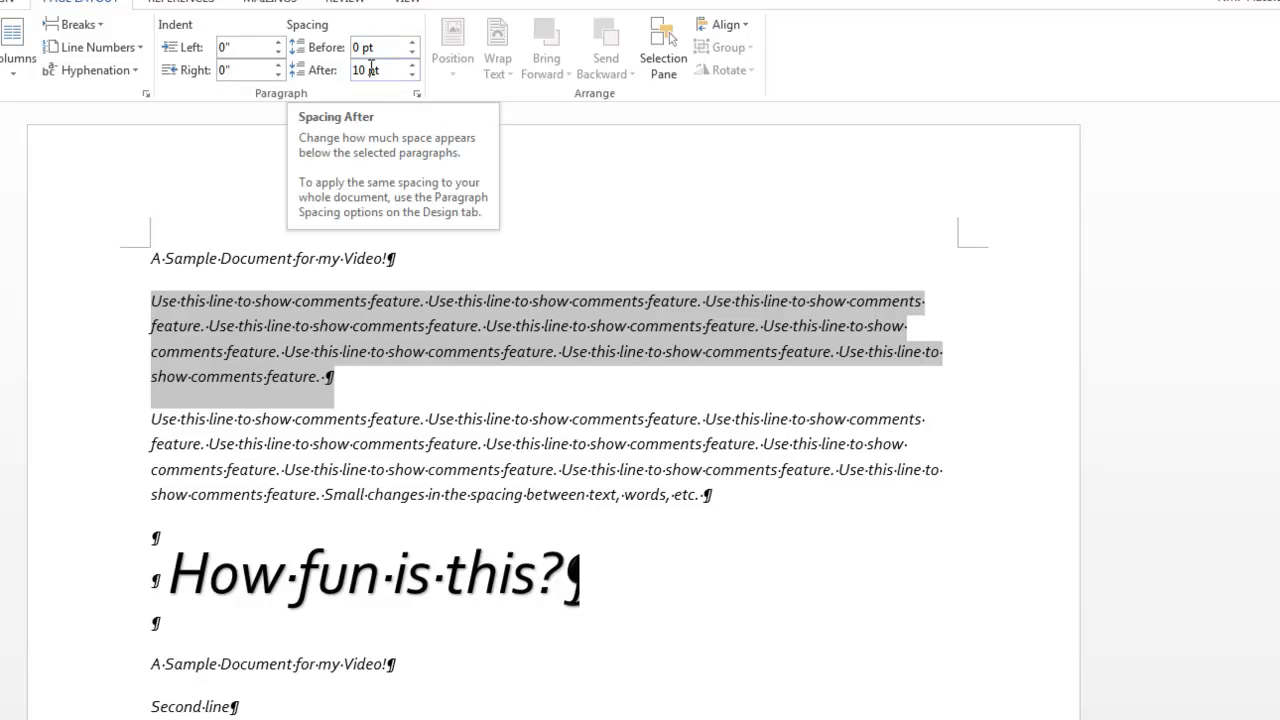
- Set the spacing after the first title line and the two body paragraphs to 0 pt
{"action": "scroll", "coordinate": [355, 515], "scroll_direction": "down", "scroll_amount": 3}
{"action": "scroll", "coordinate": [360, 512], "scroll_direction": "up", "scroll_amount": 3}
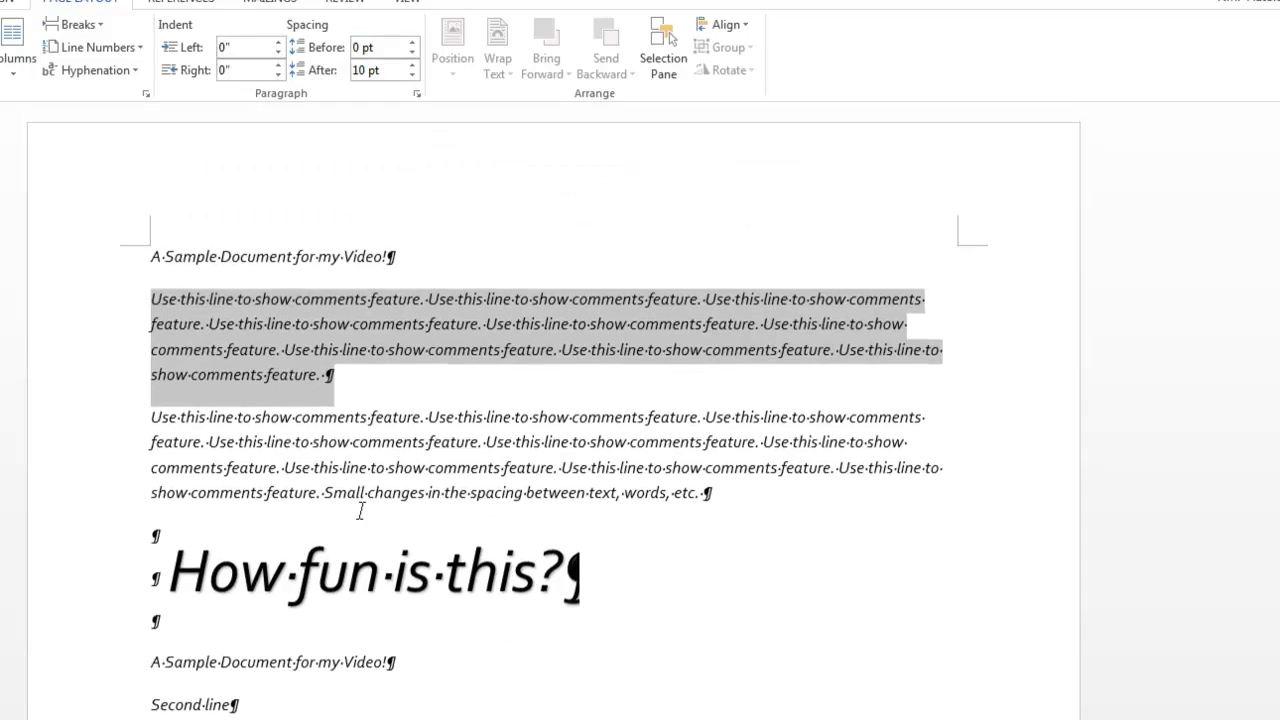
{"action": "left_click", "coordinate": [60, 334]}
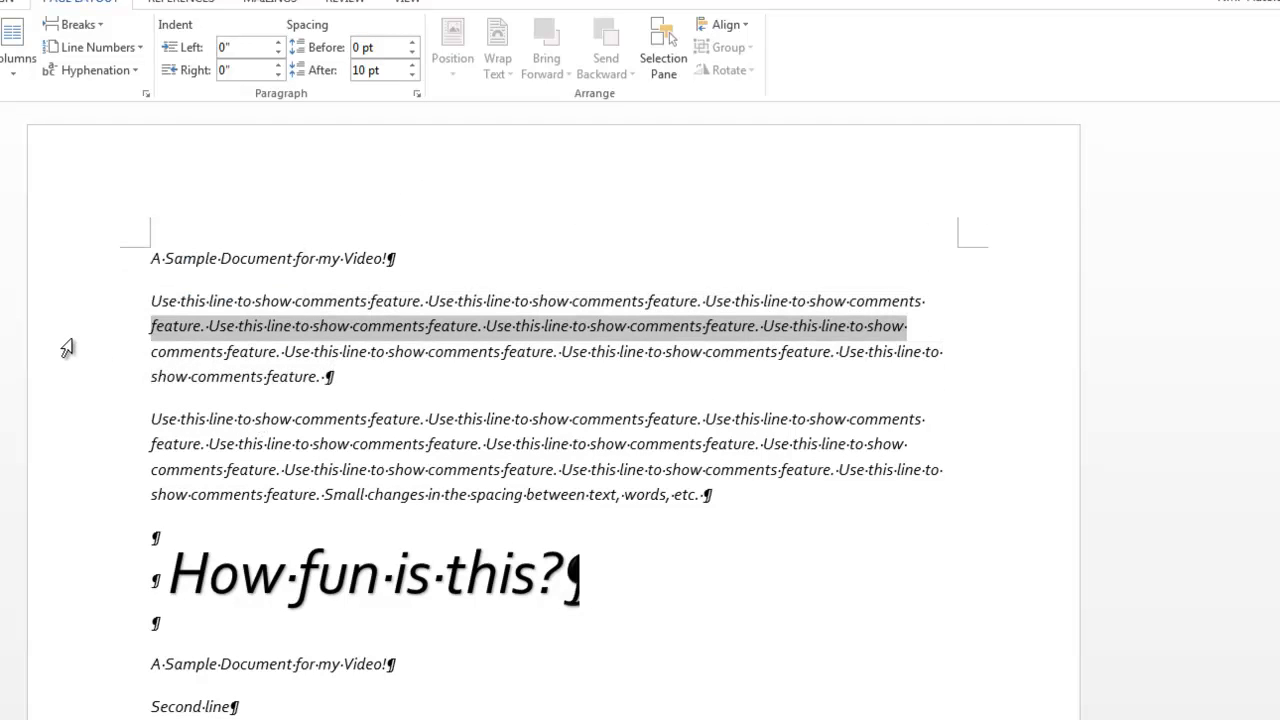
{"action": "left_click_drag", "start_coordinate": [57, 259], "coordinate": [97, 503]}
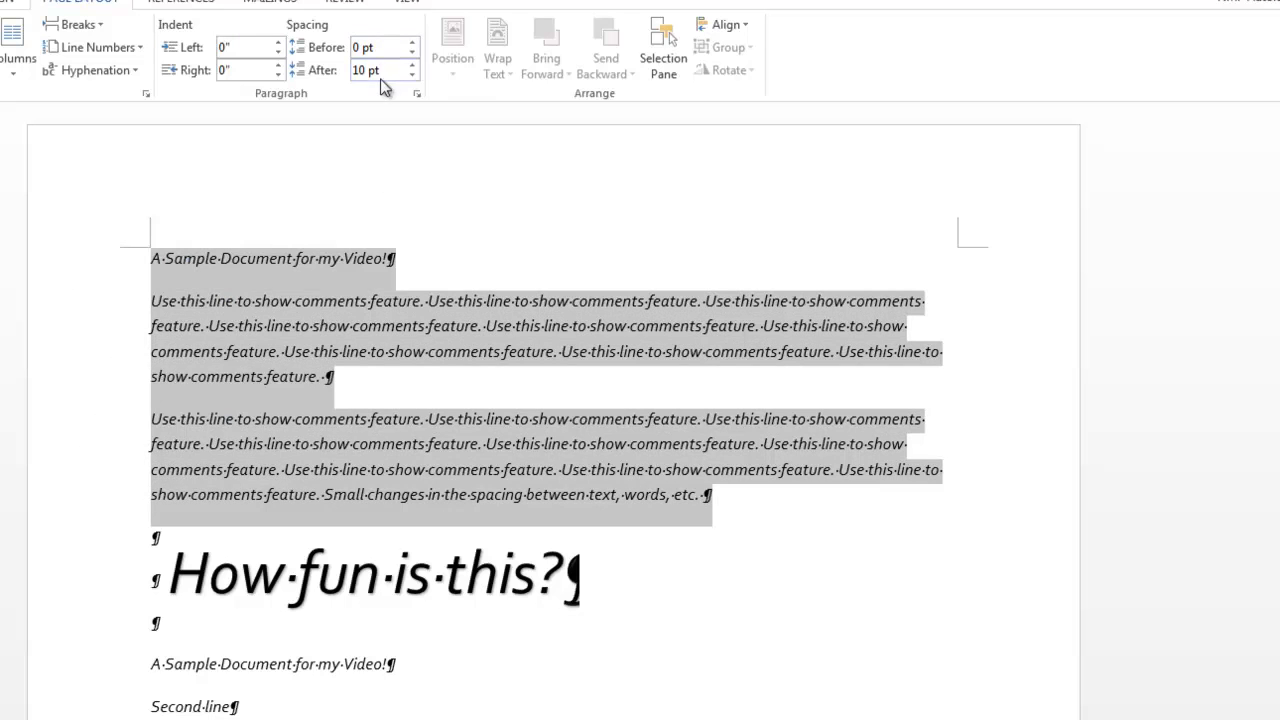
{"action": "left_click_drag", "start_coordinate": [348, 71], "coordinate": [400, 78]}
{"action": "type", "text": "0"}
{"action": "key", "text": "Return"}
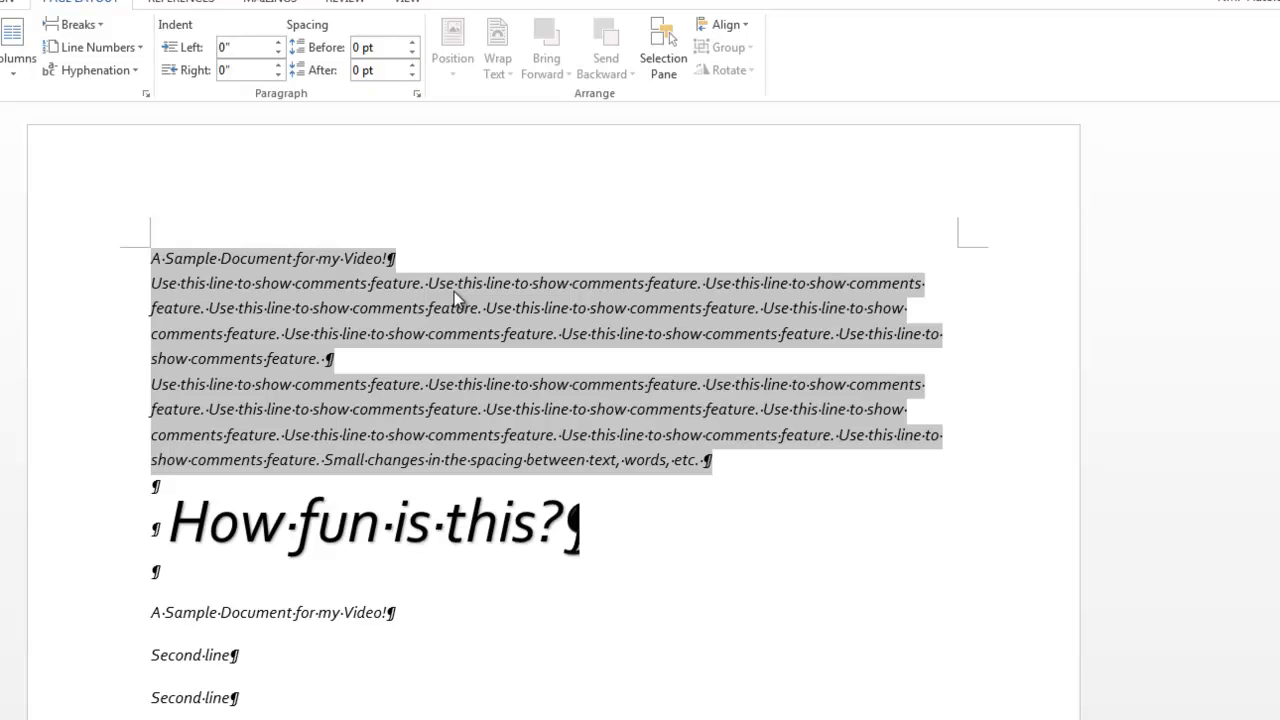
- Try double line spacing with 18 pt after the selected paragraphs, and reduce the spacing after to 0 pt
{"action": "key", "text": "ctrl+2"}
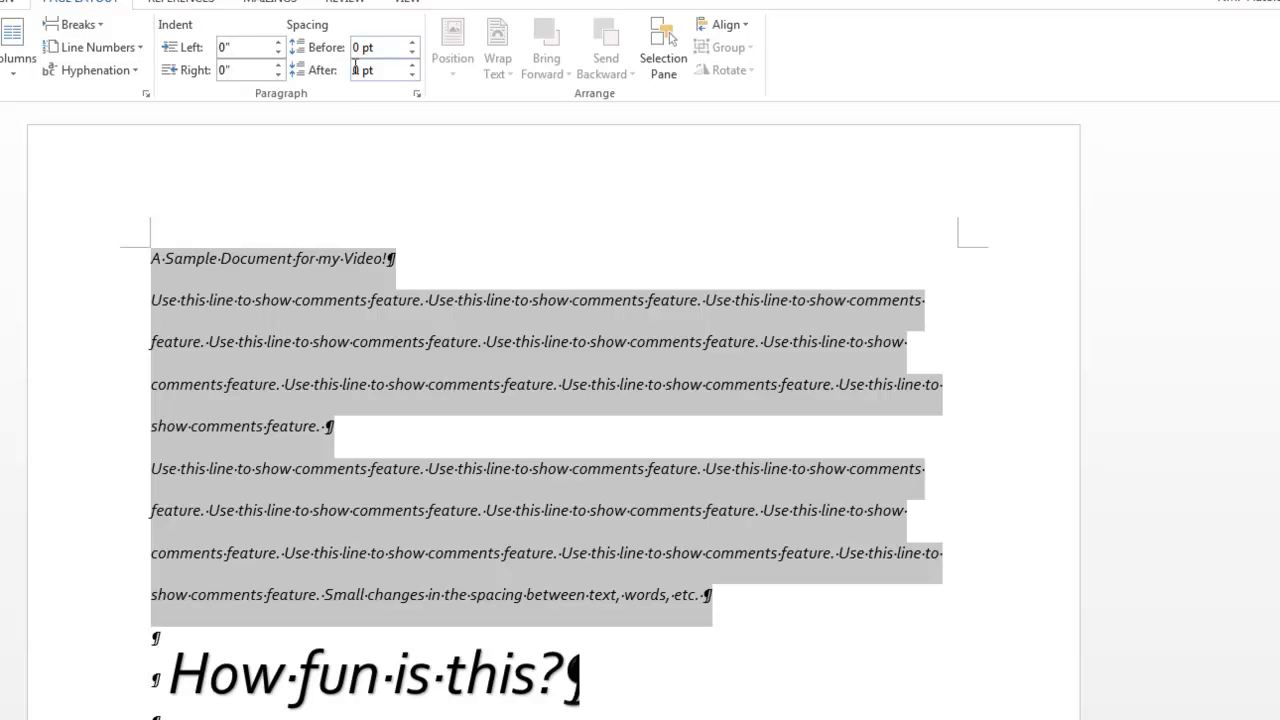
{"action": "left_click", "coordinate": [411, 64]}
{"action": "left_click", "coordinate": [411, 64]}
{"action": "left_click", "coordinate": [411, 64]}
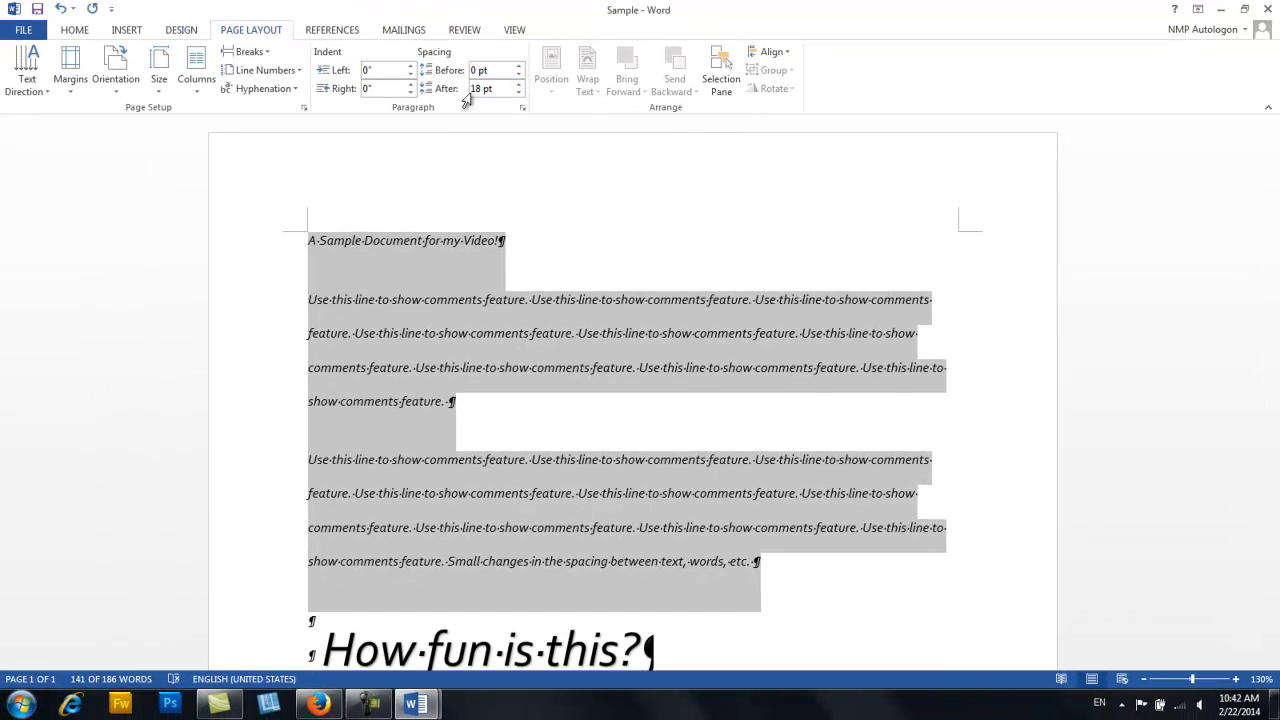
{"action": "left_click", "coordinate": [518, 93]}
{"action": "left_click", "coordinate": [518, 93]}
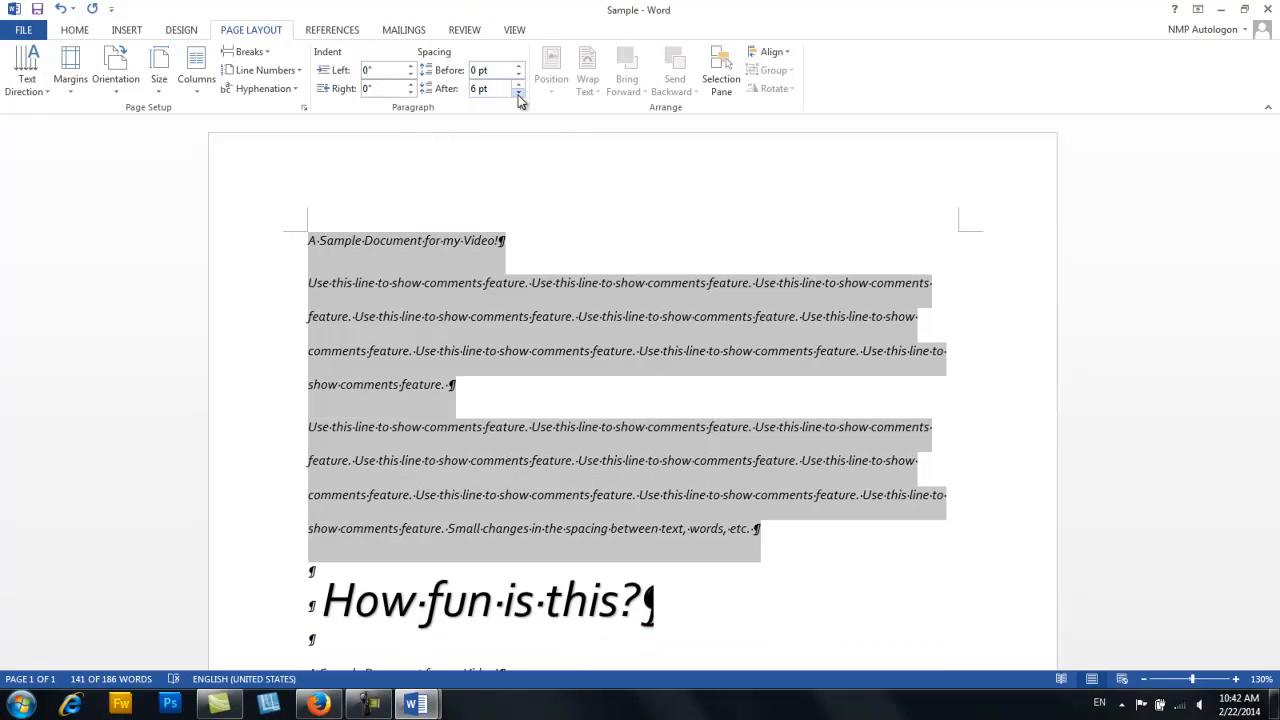
{"action": "left_click", "coordinate": [518, 93]}
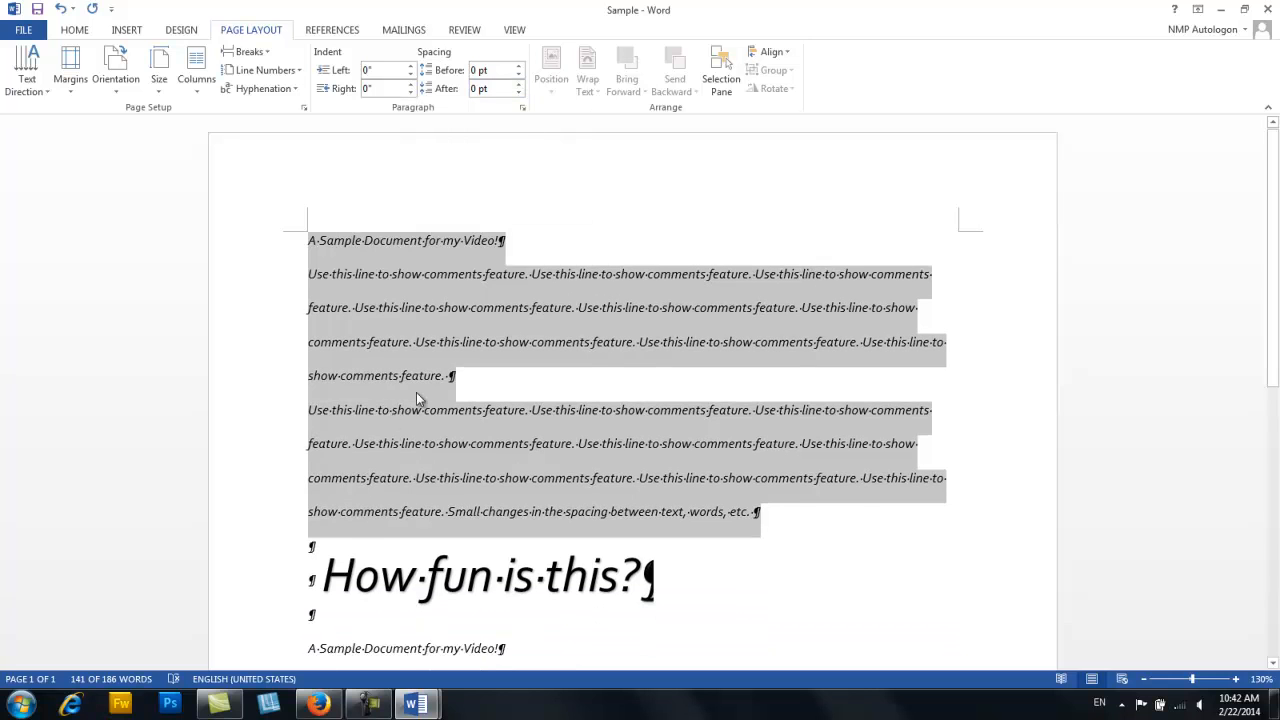
- Apply single line spacing and 18 pt spacing after to the selected title line and body paragraphs
{"action": "key", "text": "ctrl+1"}
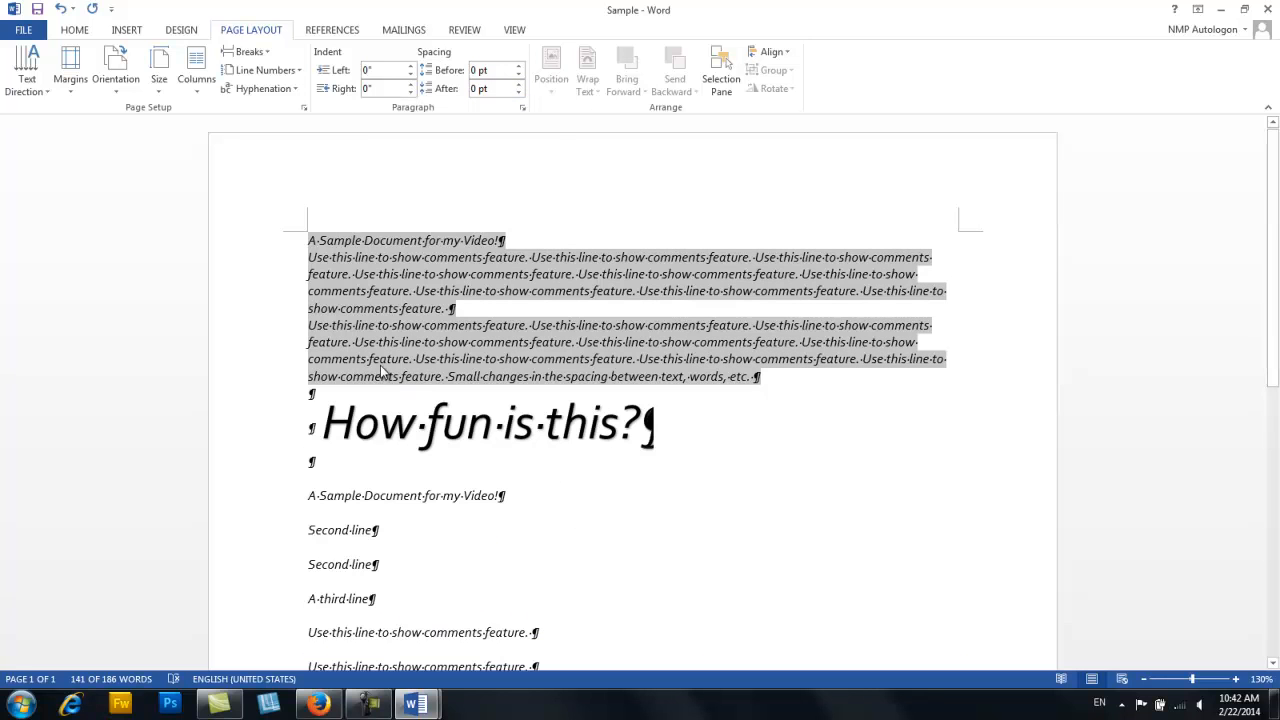
{"action": "left_click", "coordinate": [519, 85]}
{"action": "left_click", "coordinate": [519, 85]}
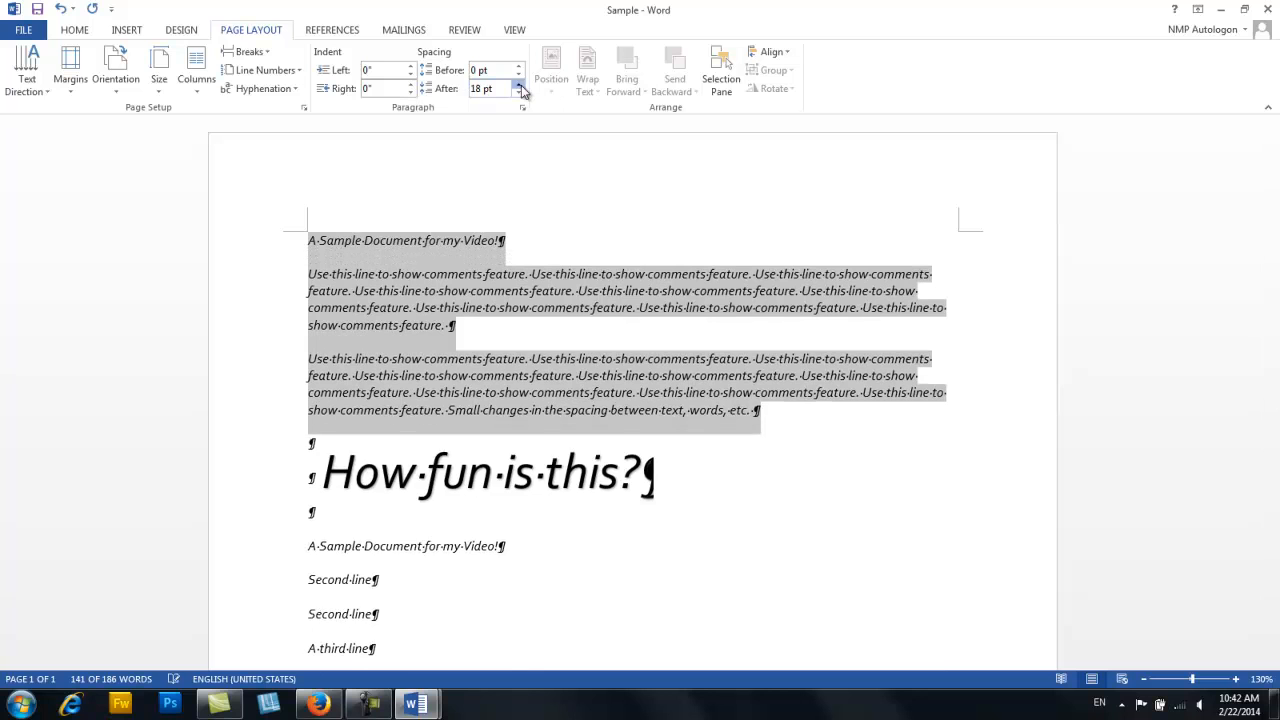
{"action": "left_click", "coordinate": [519, 85]}
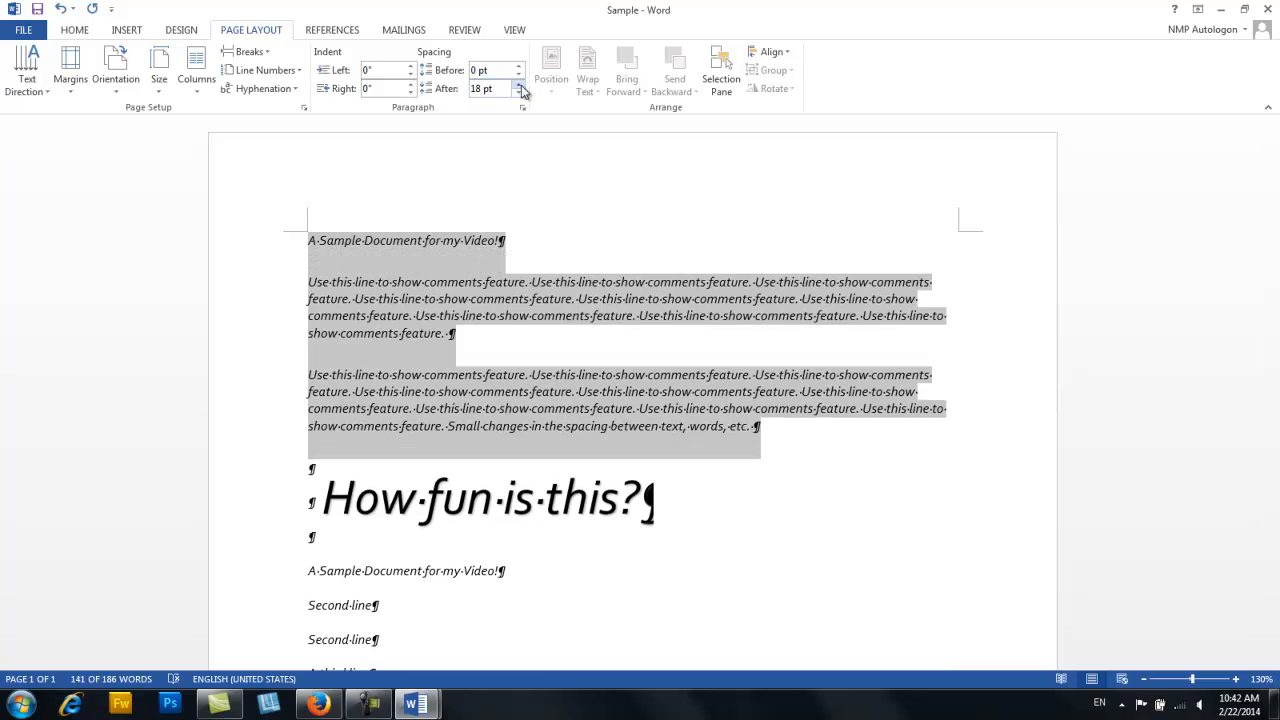
{"action": "left_click", "coordinate": [480, 352]}
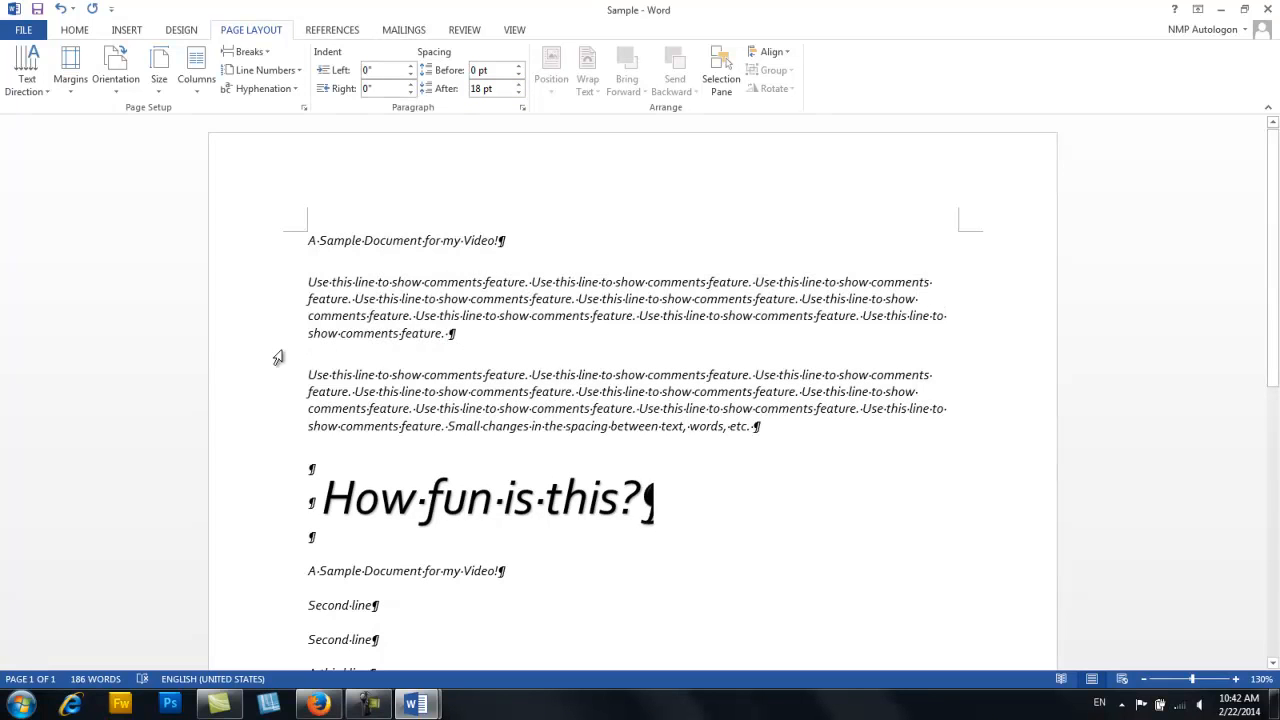
- Set the spacing to 0 pt after and 18 pt before for the first title line and the two body paragraphs
{"action": "left_click", "coordinate": [279, 356]}
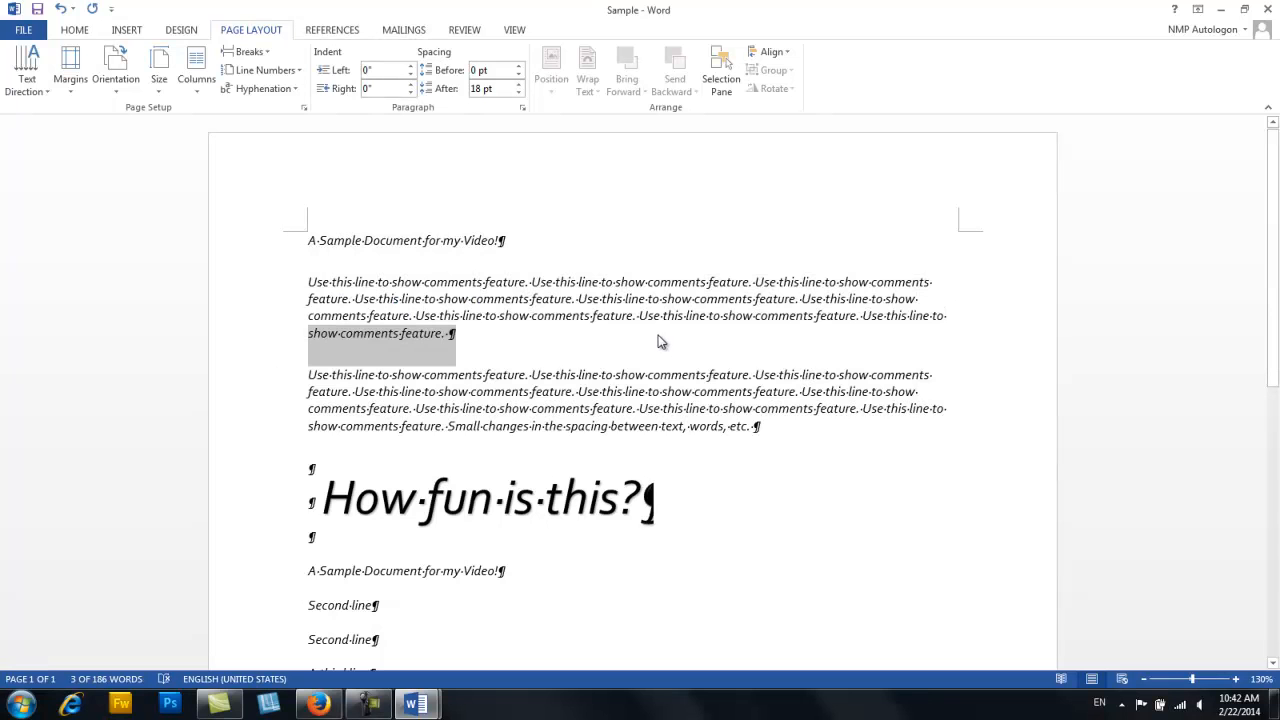
{"action": "left_click", "coordinate": [473, 338]}
{"action": "left_click_drag", "start_coordinate": [286, 254], "coordinate": [305, 432]}
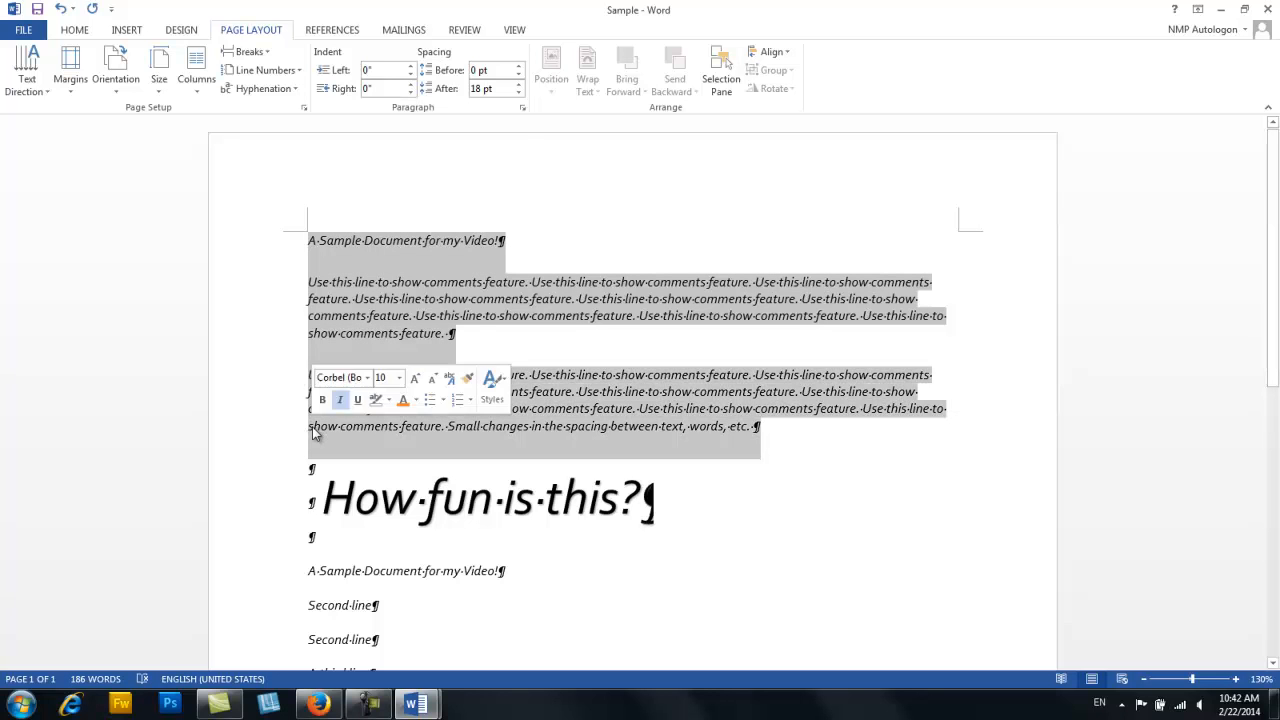
{"action": "left_click", "coordinate": [475, 89]}
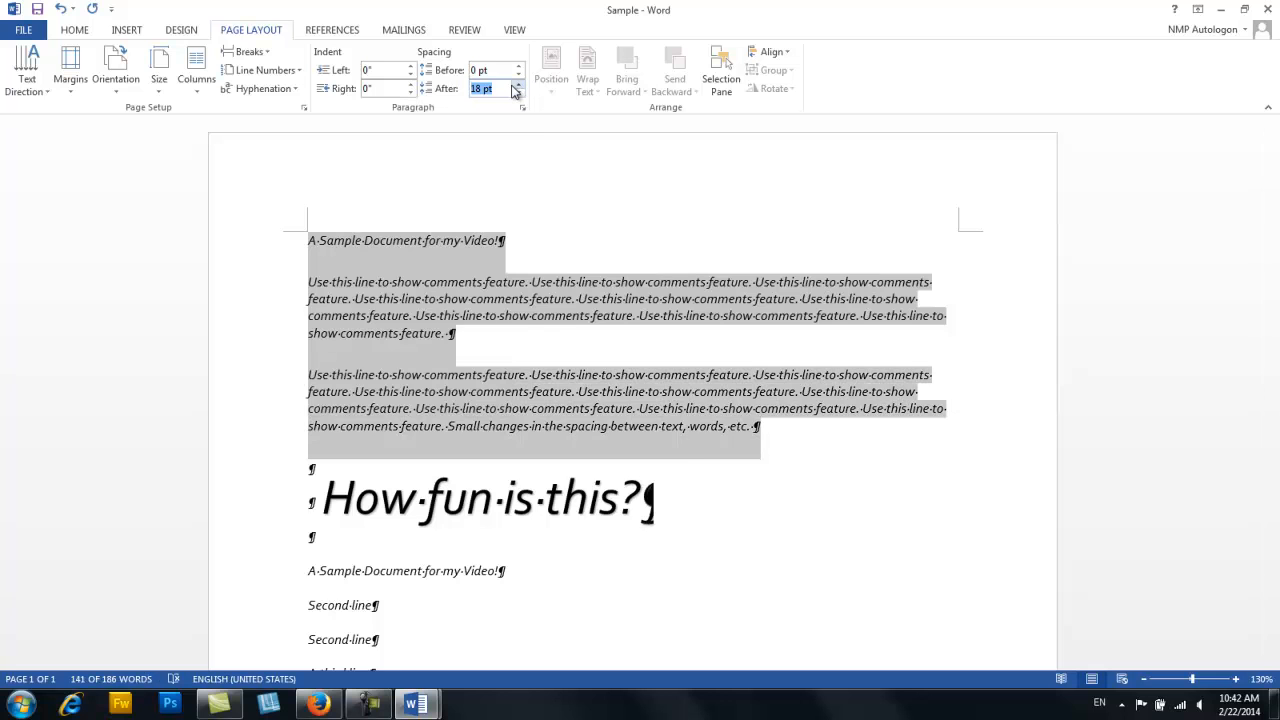
{"action": "triple_click", "coordinate": [515, 92]}
{"action": "left_click", "coordinate": [520, 67]}
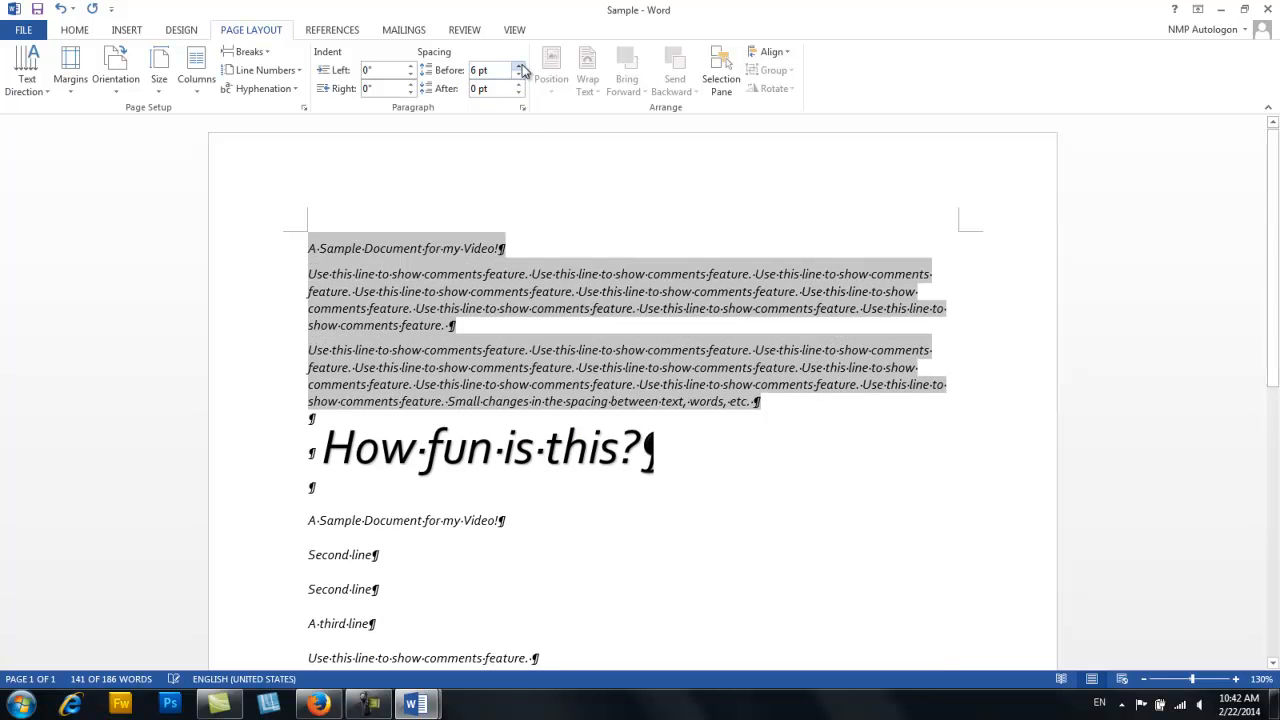
{"action": "left_click", "coordinate": [520, 67]}
{"action": "left_click", "coordinate": [520, 67]}
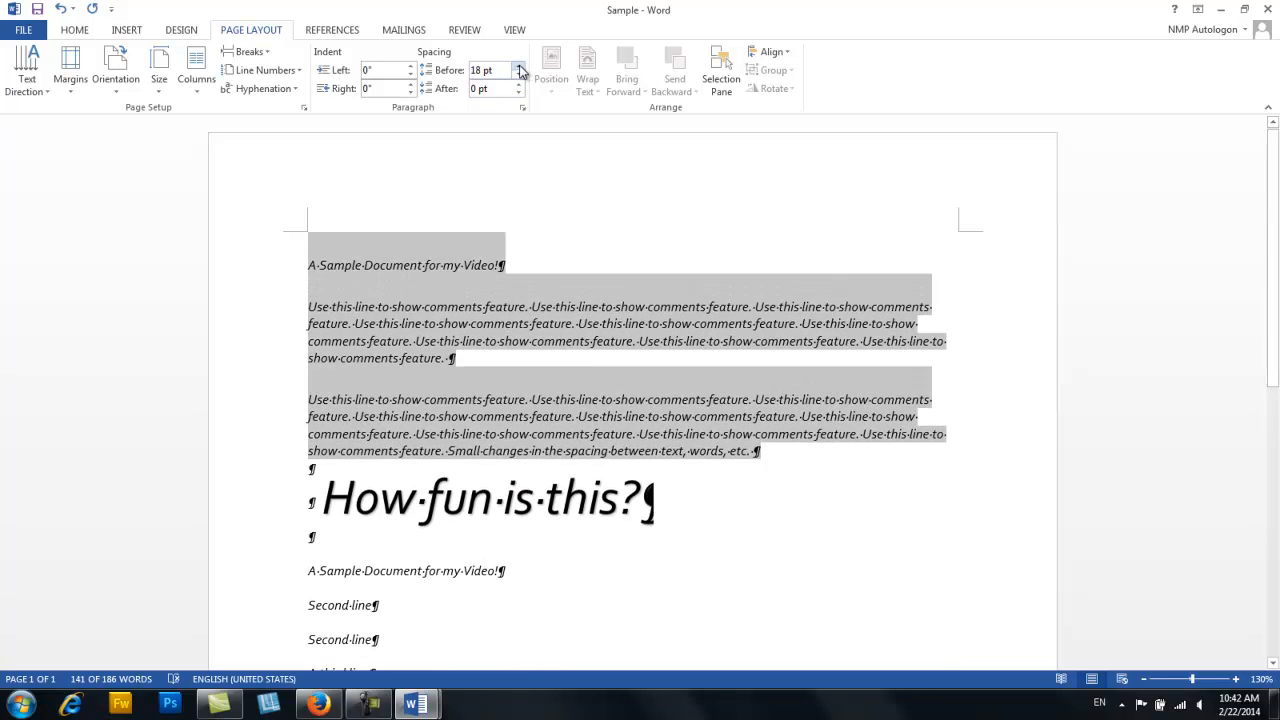
{"action": "left_click", "coordinate": [432, 249]}
{"action": "left_click", "coordinate": [266, 268]}
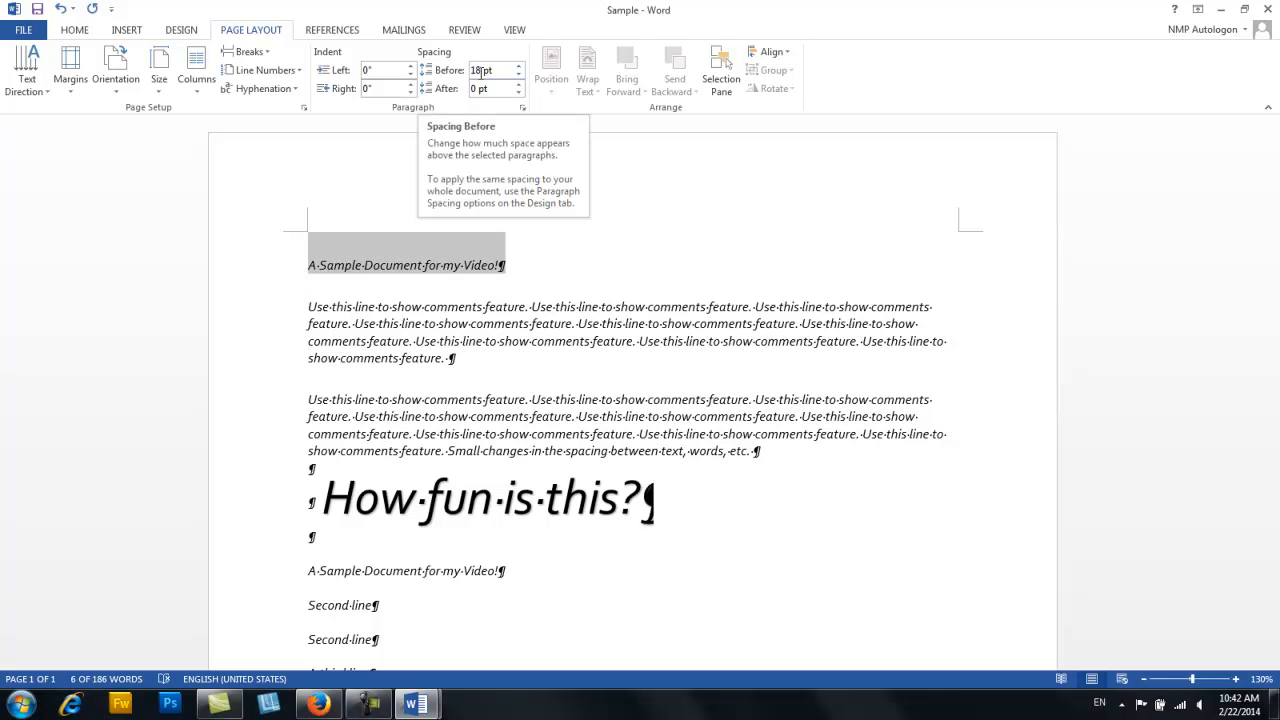
{"action": "left_click", "coordinate": [602, 307]}
{"action": "left_click", "coordinate": [333, 31]}
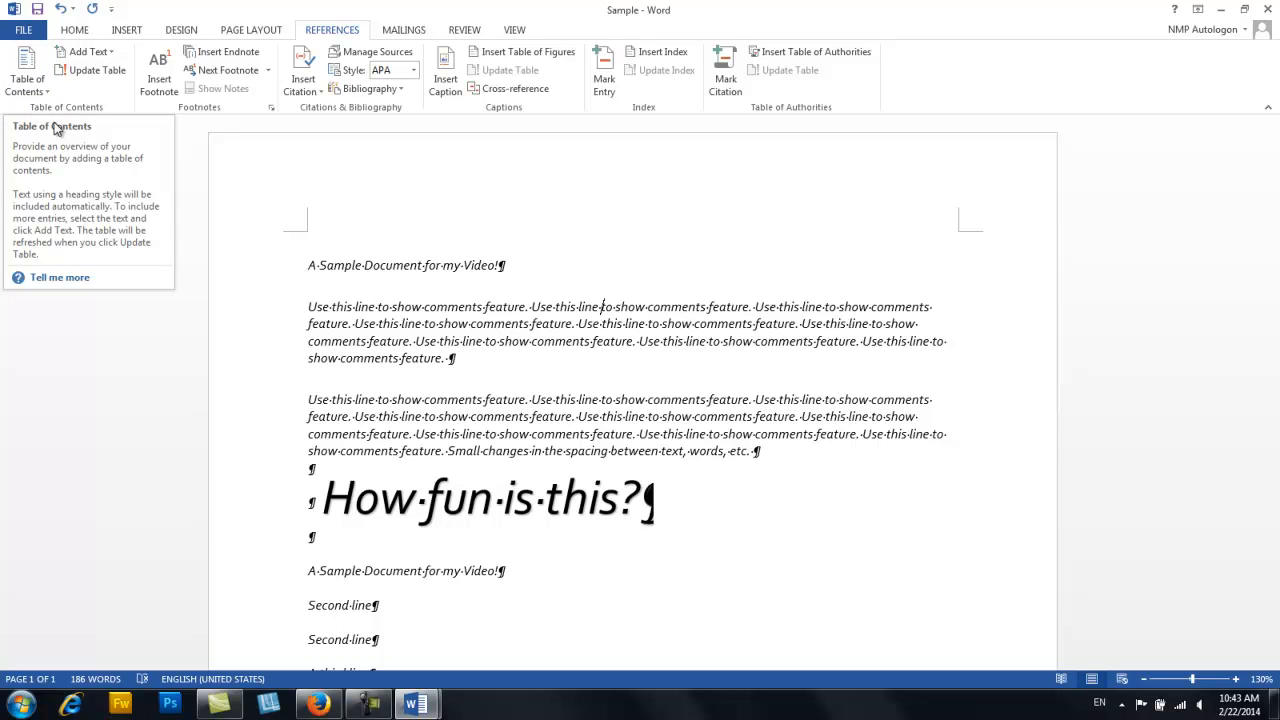
{"action": "left_click", "coordinate": [398, 36]}
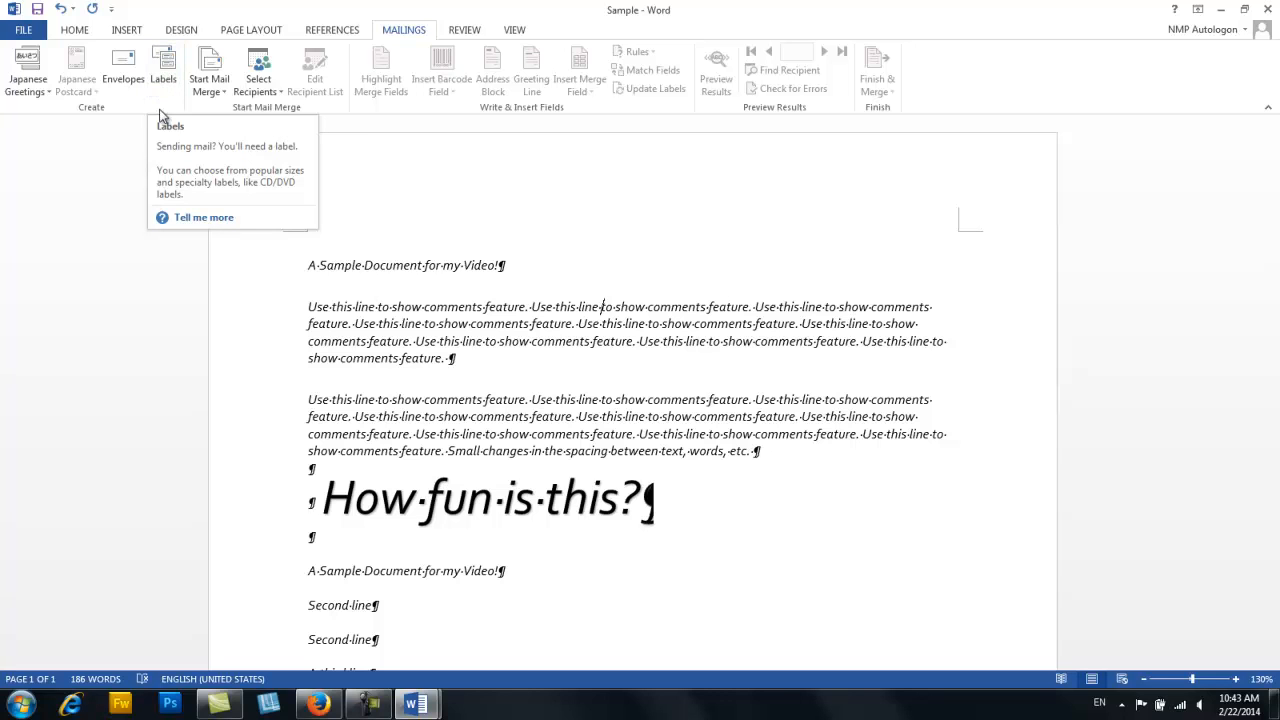
- Look up the word "Document" from the first title line in the Thesaurus
{"action": "left_click", "coordinate": [463, 32]}
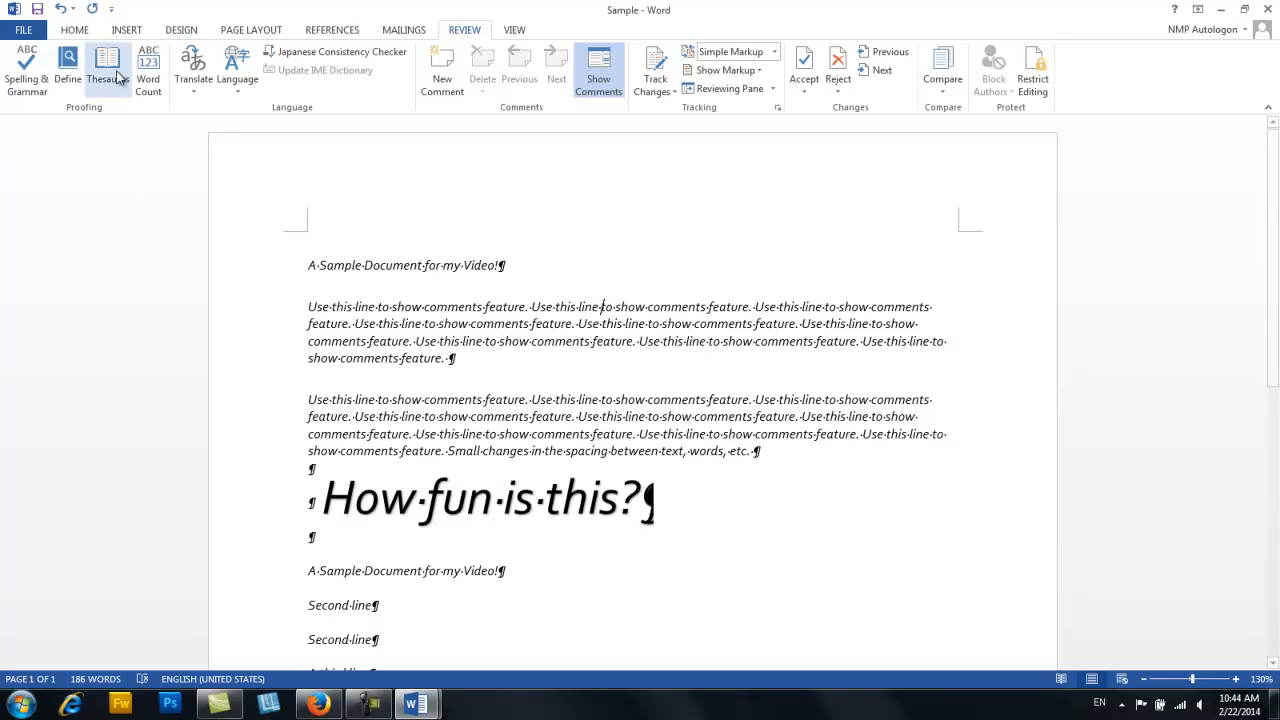
{"action": "double_click", "coordinate": [392, 268]}
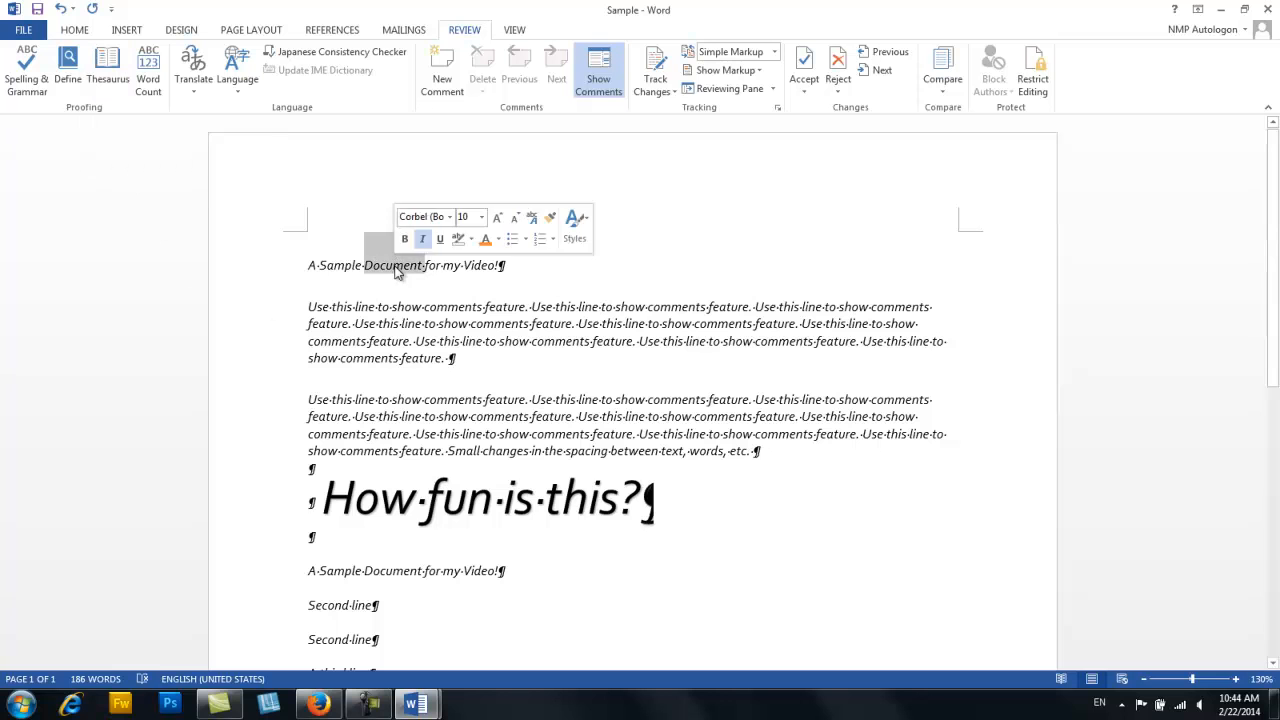
{"action": "left_click", "coordinate": [108, 62]}
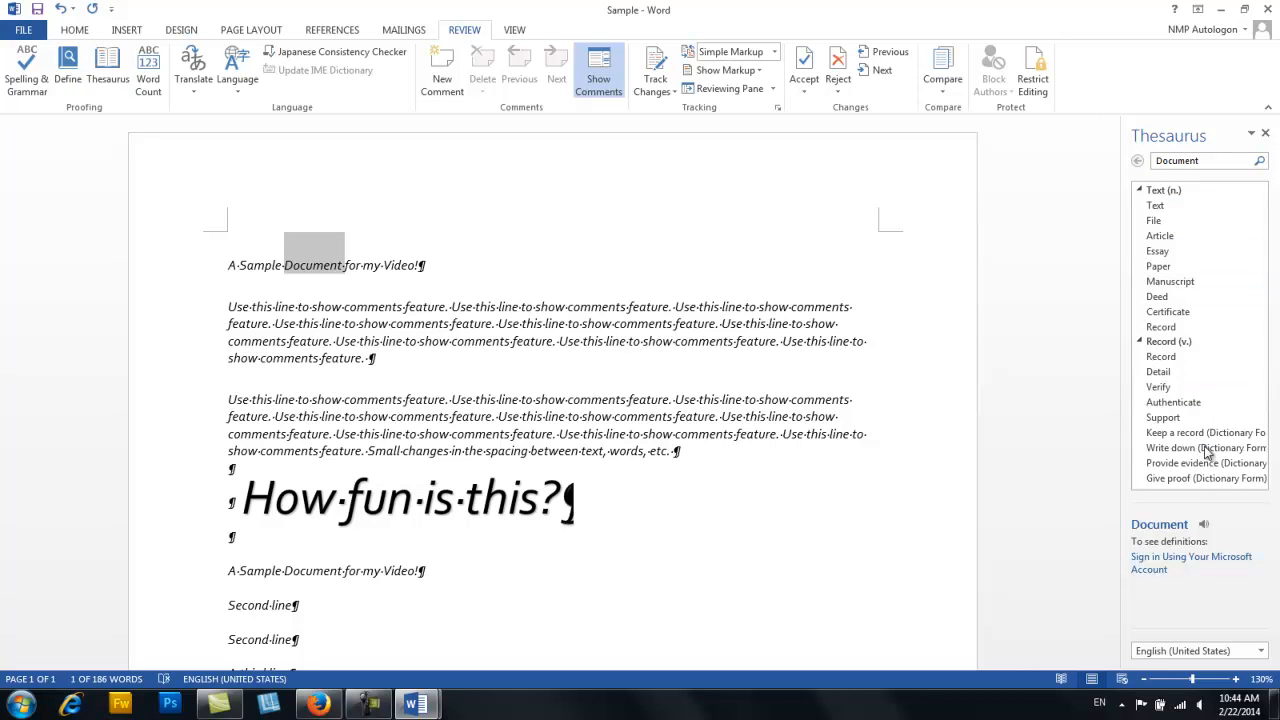
- Search the Thesaurus for "video"
{"action": "double_click", "coordinate": [372, 266]}
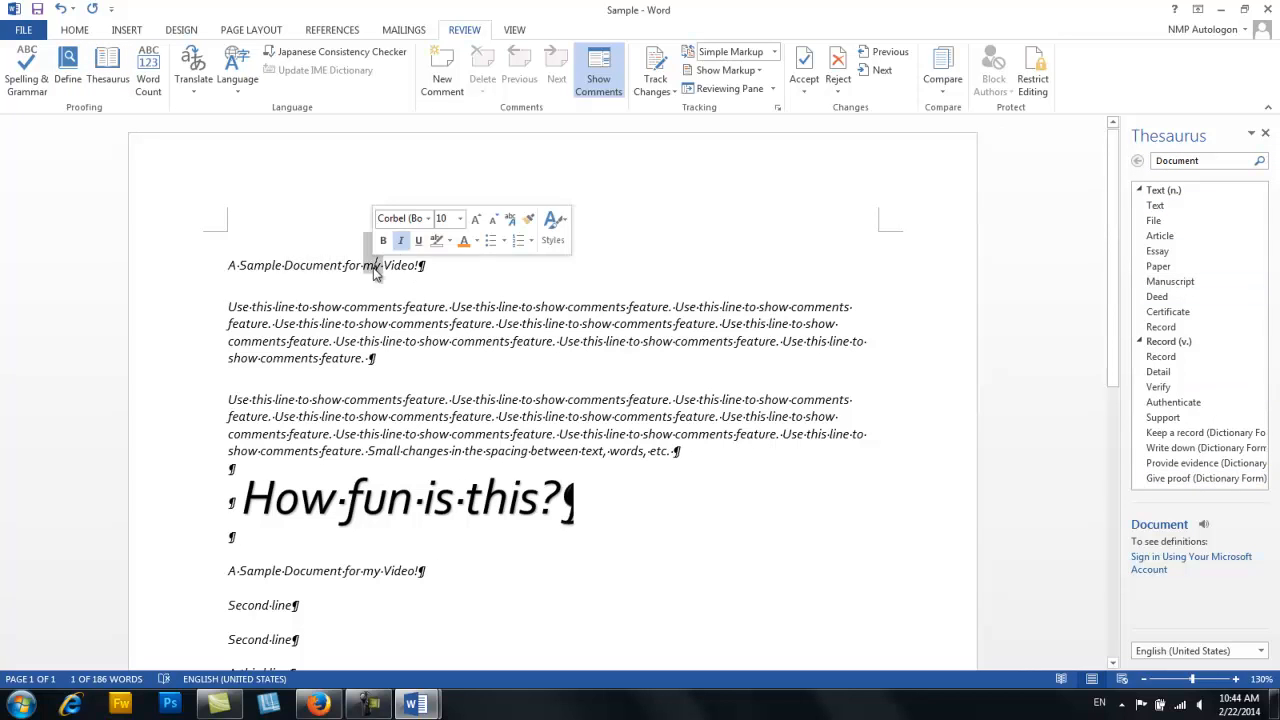
{"action": "double_click", "coordinate": [399, 264]}
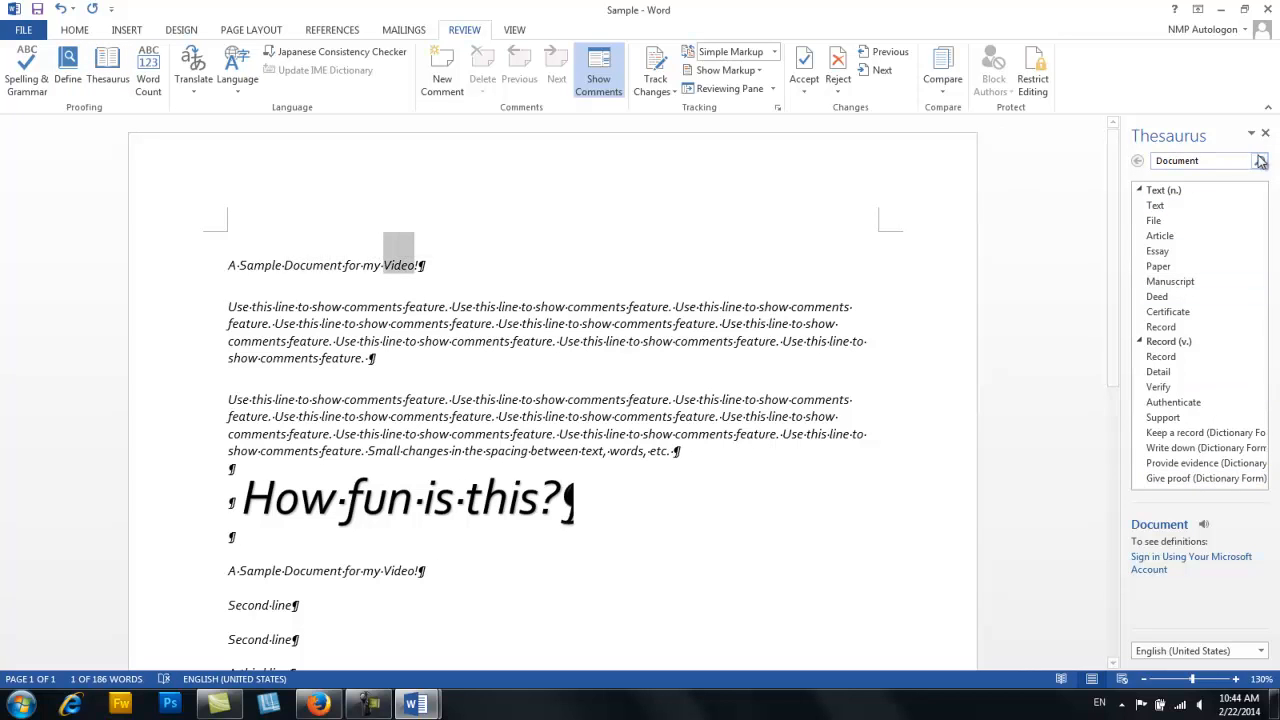
{"action": "left_click_drag", "start_coordinate": [1225, 160], "coordinate": [1118, 165]}
{"action": "type", "text": "video"}
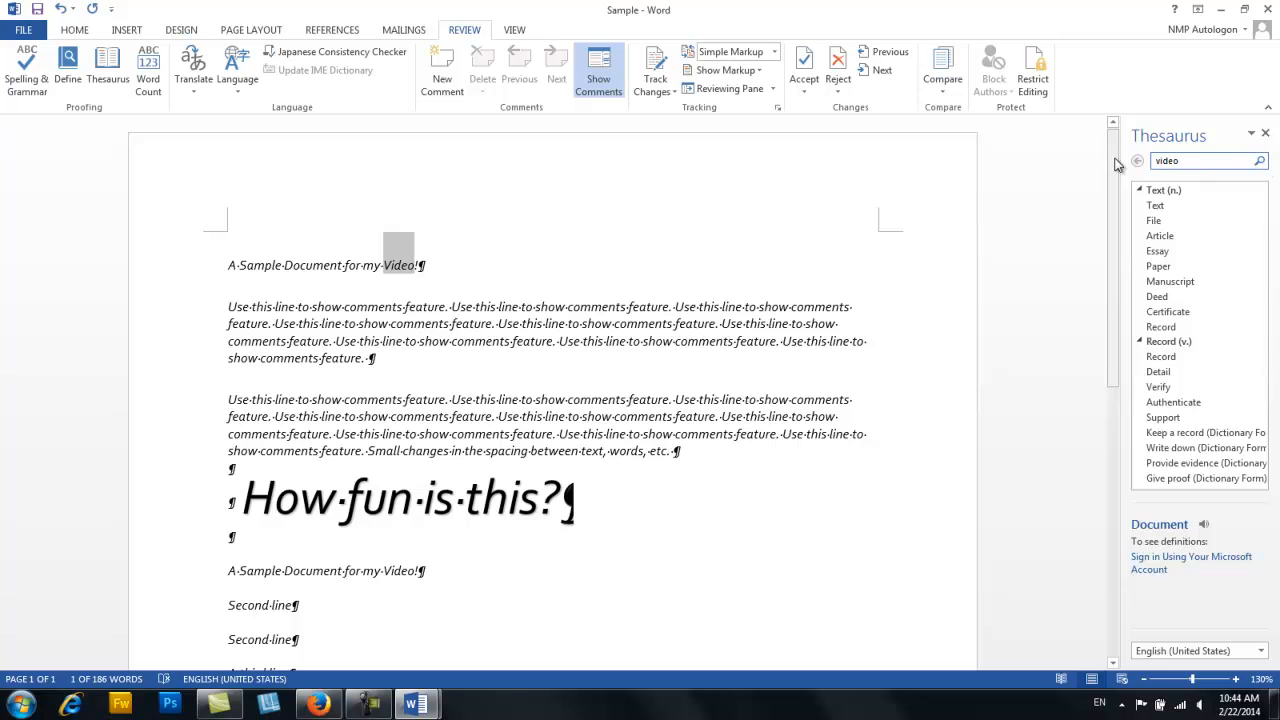
{"action": "key", "text": "Return"}
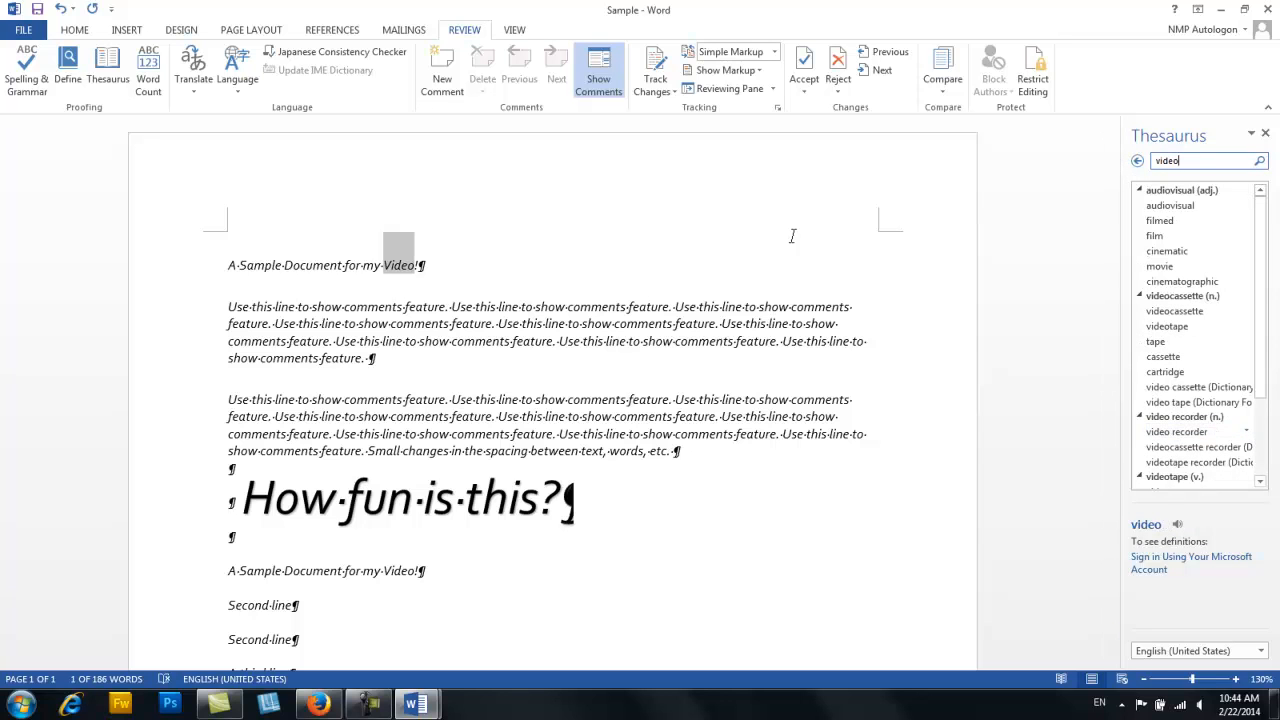
- View the suggested synonyms for the word "feature" in the first body paragraph without replacing it
{"action": "left_click", "coordinate": [494, 312]}
{"action": "right_click", "coordinate": [652, 312]}
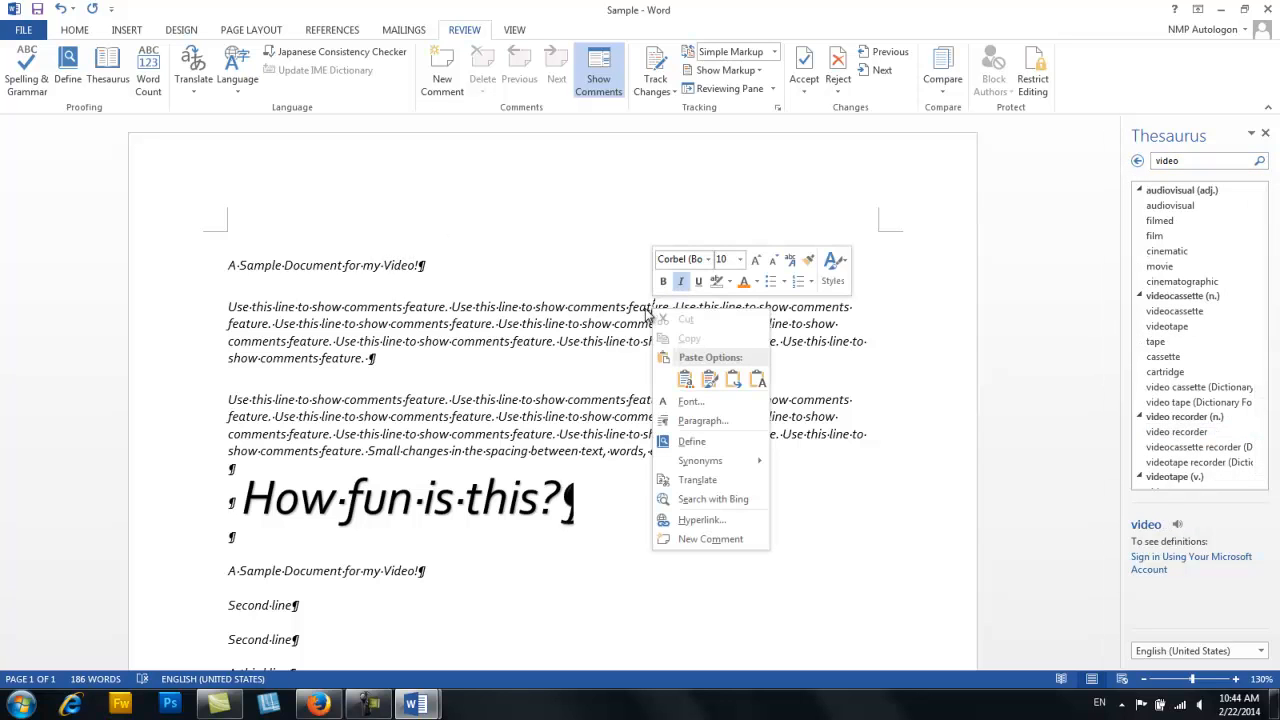
{"action": "mouse_move", "coordinate": [697, 468]}
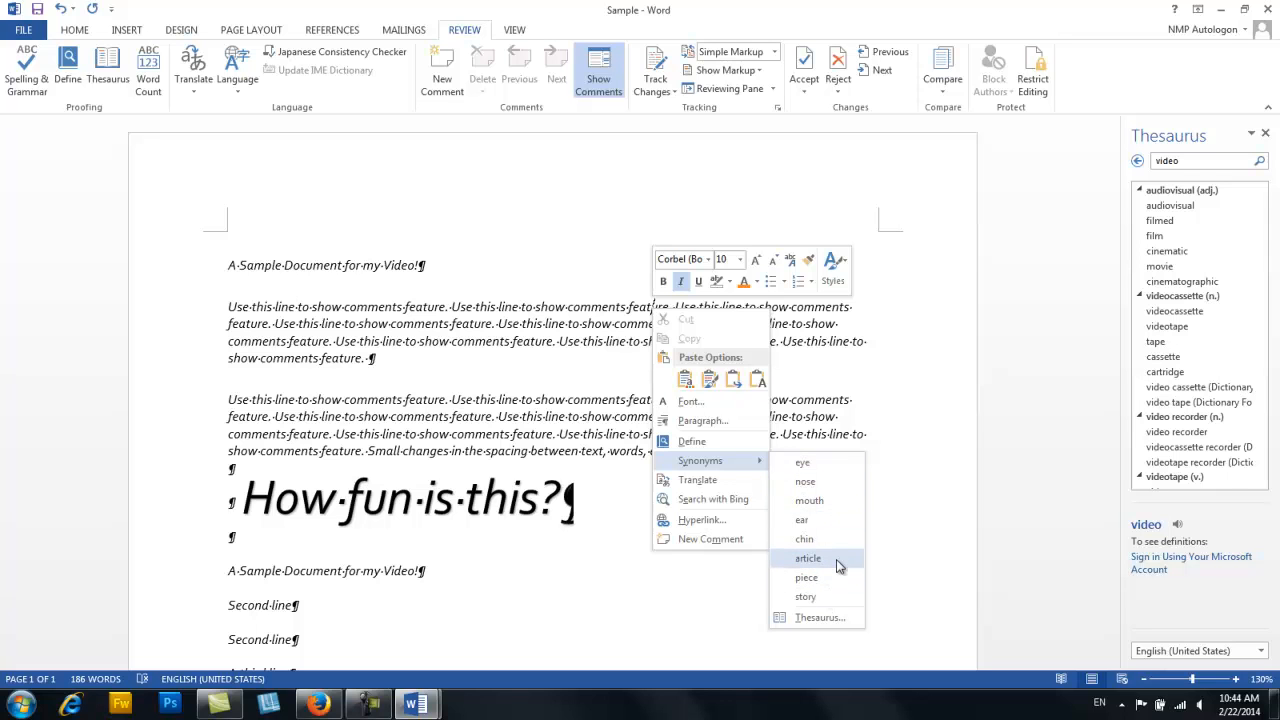
{"action": "left_click", "coordinate": [872, 410]}
- View the suggested synonyms for the word "fun" in the WordArt text without replacing it
{"action": "left_click", "coordinate": [406, 487]}
{"action": "double_click", "coordinate": [380, 497]}
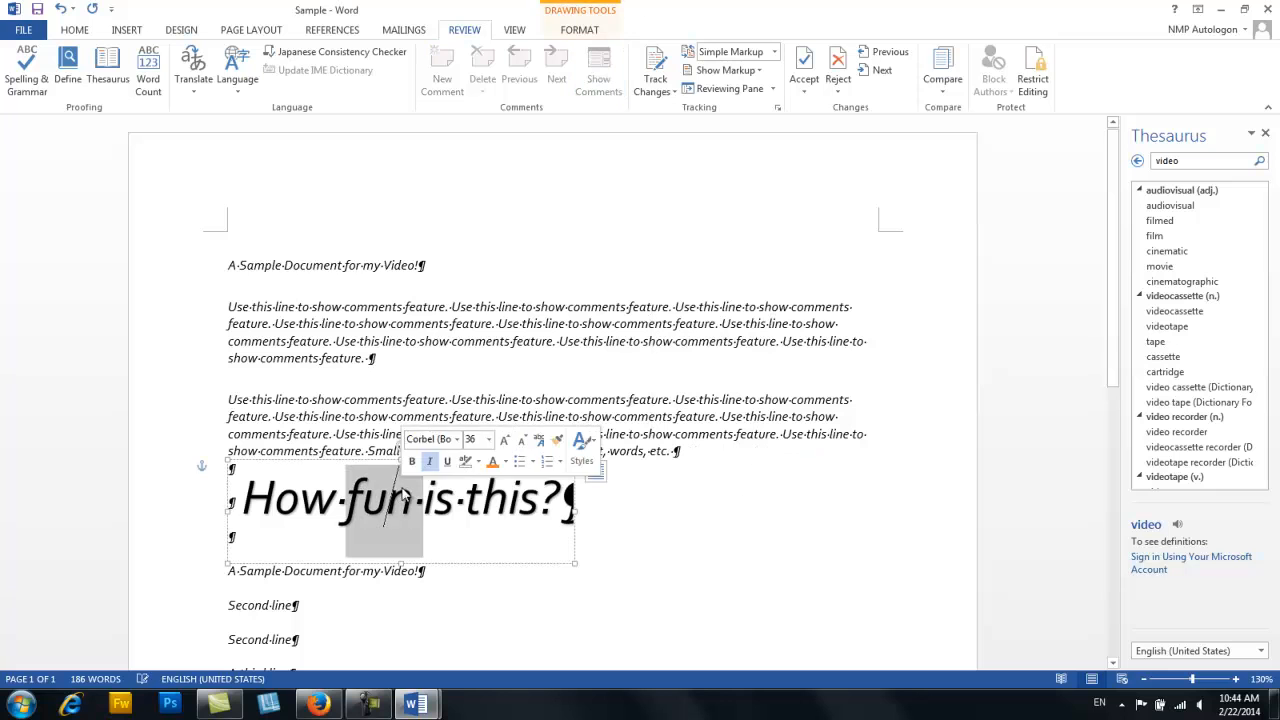
{"action": "right_click", "coordinate": [400, 492]}
{"action": "mouse_move", "coordinate": [474, 403]}
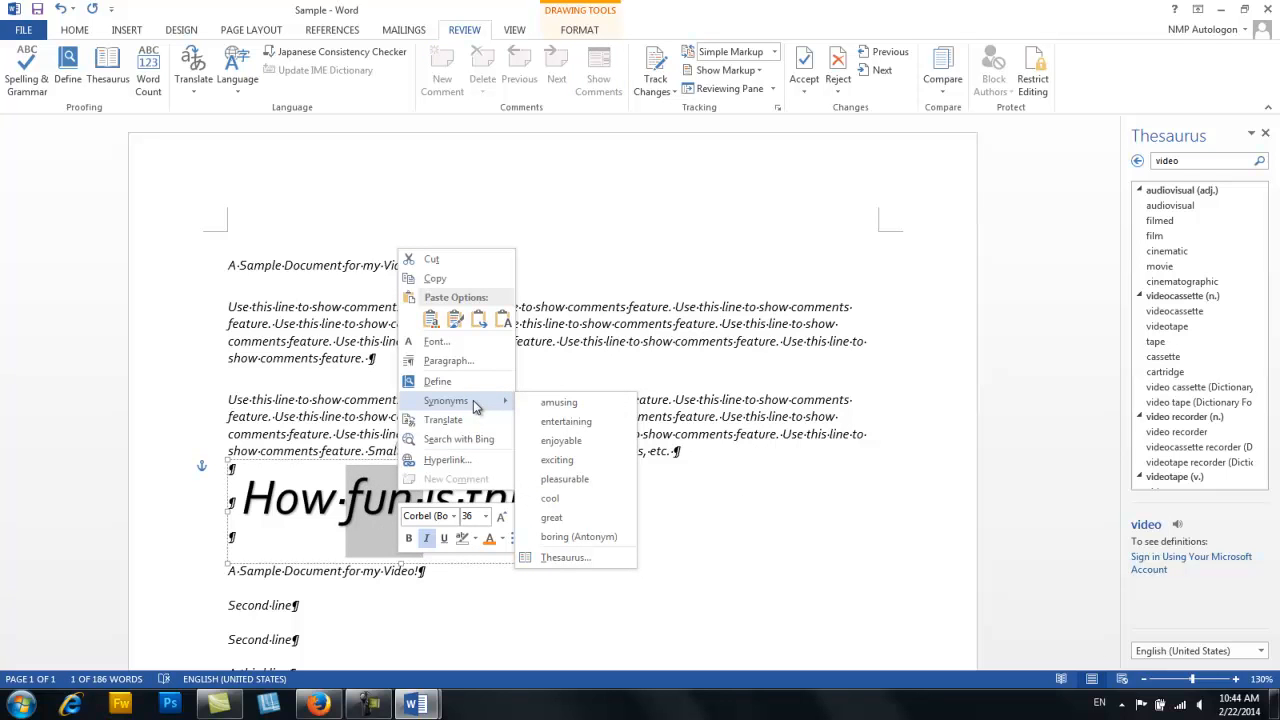
{"action": "left_click", "coordinate": [724, 205]}
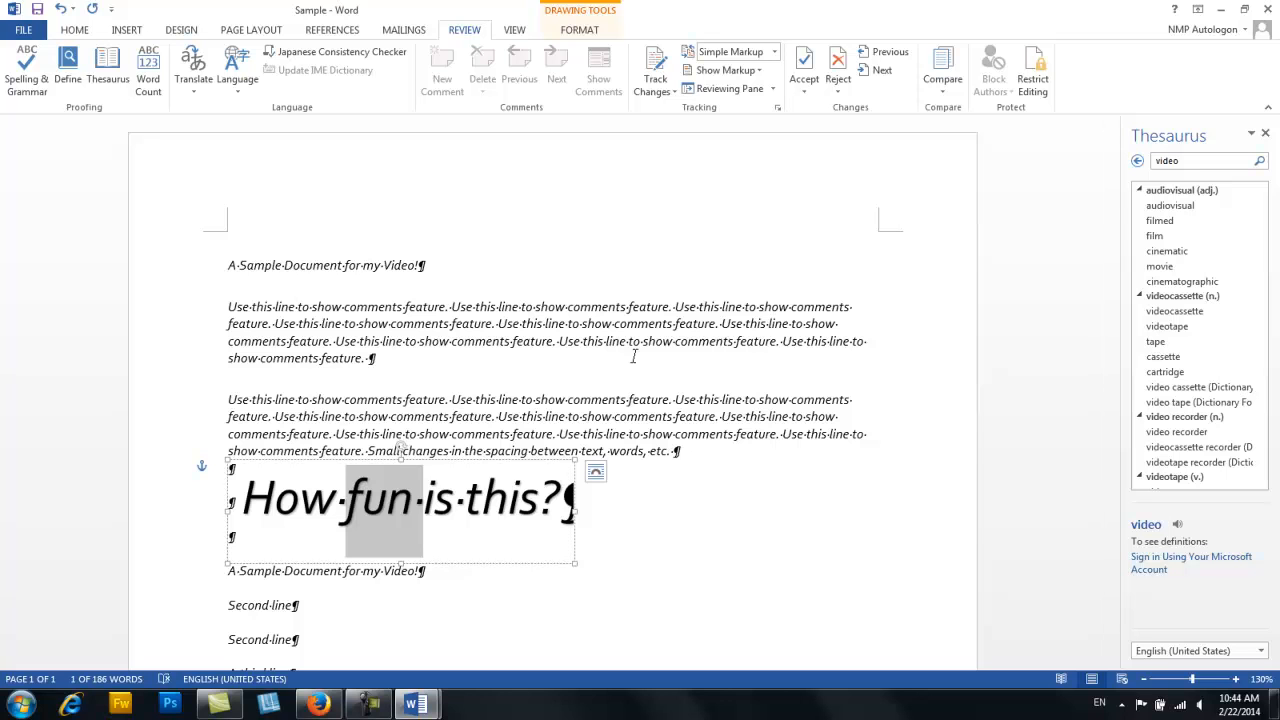
{"action": "right_click", "coordinate": [403, 506]}
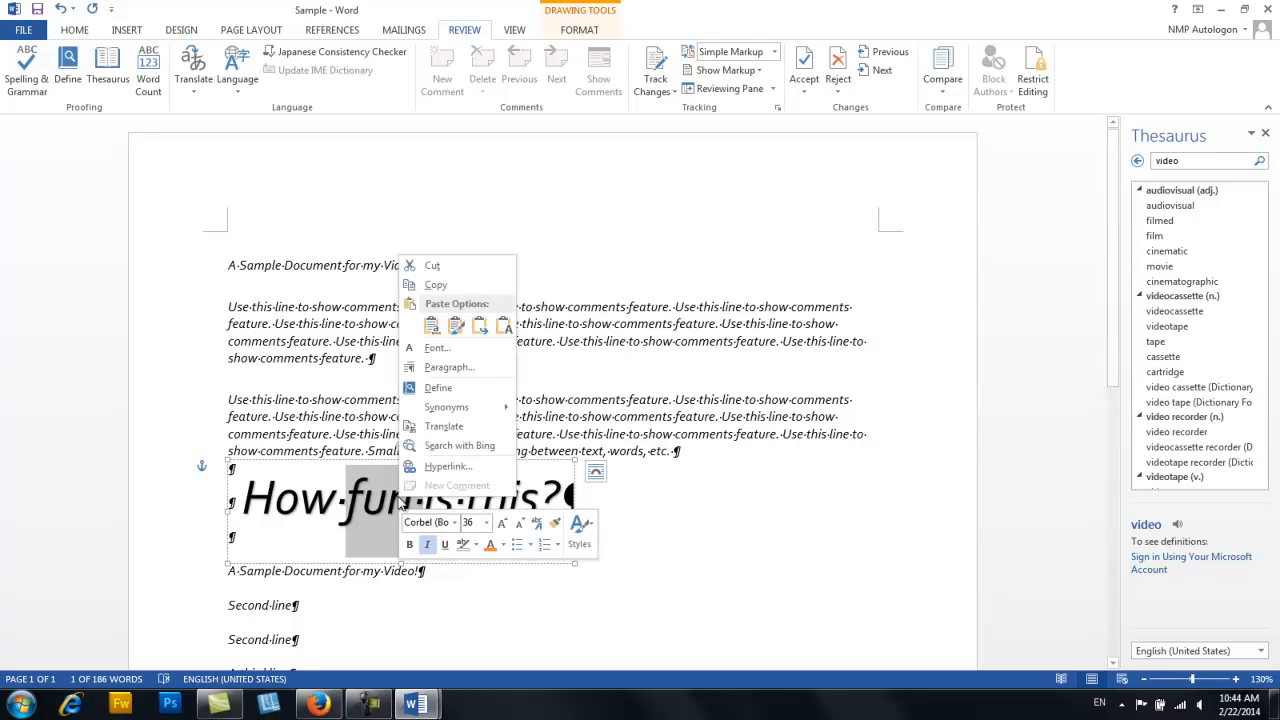
{"action": "mouse_move", "coordinate": [480, 411]}
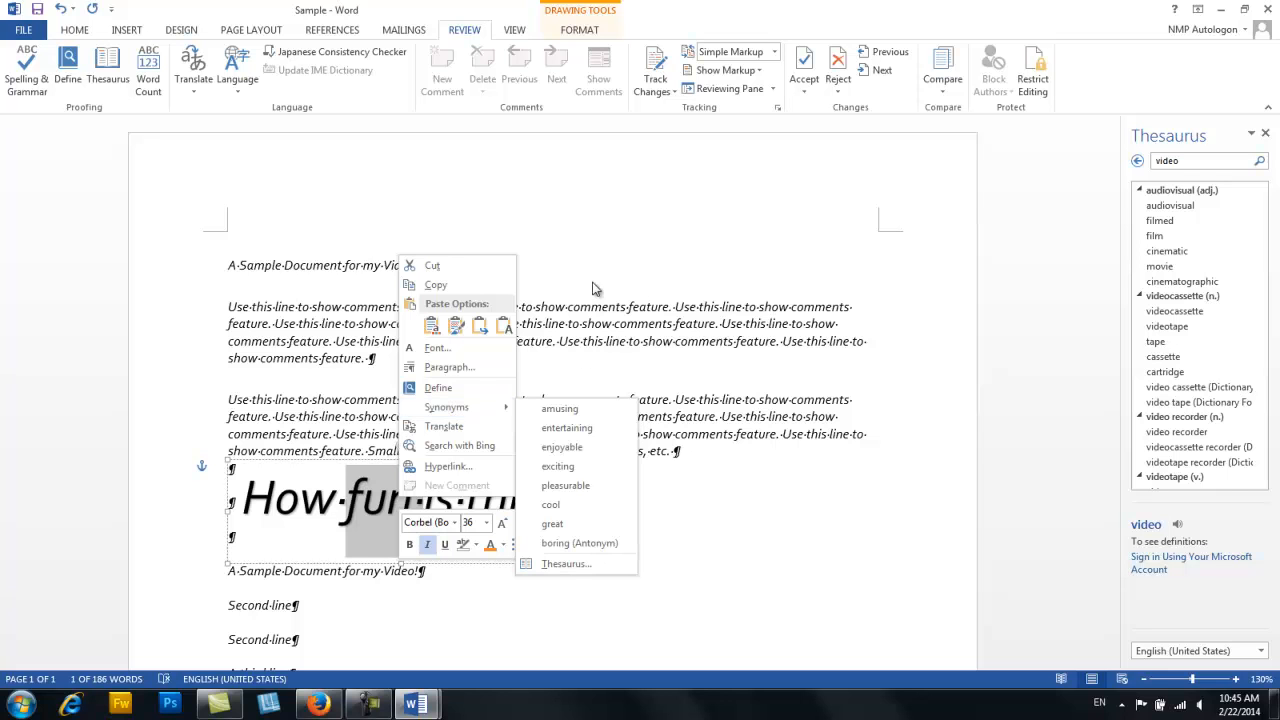
{"action": "left_click", "coordinate": [597, 244]}
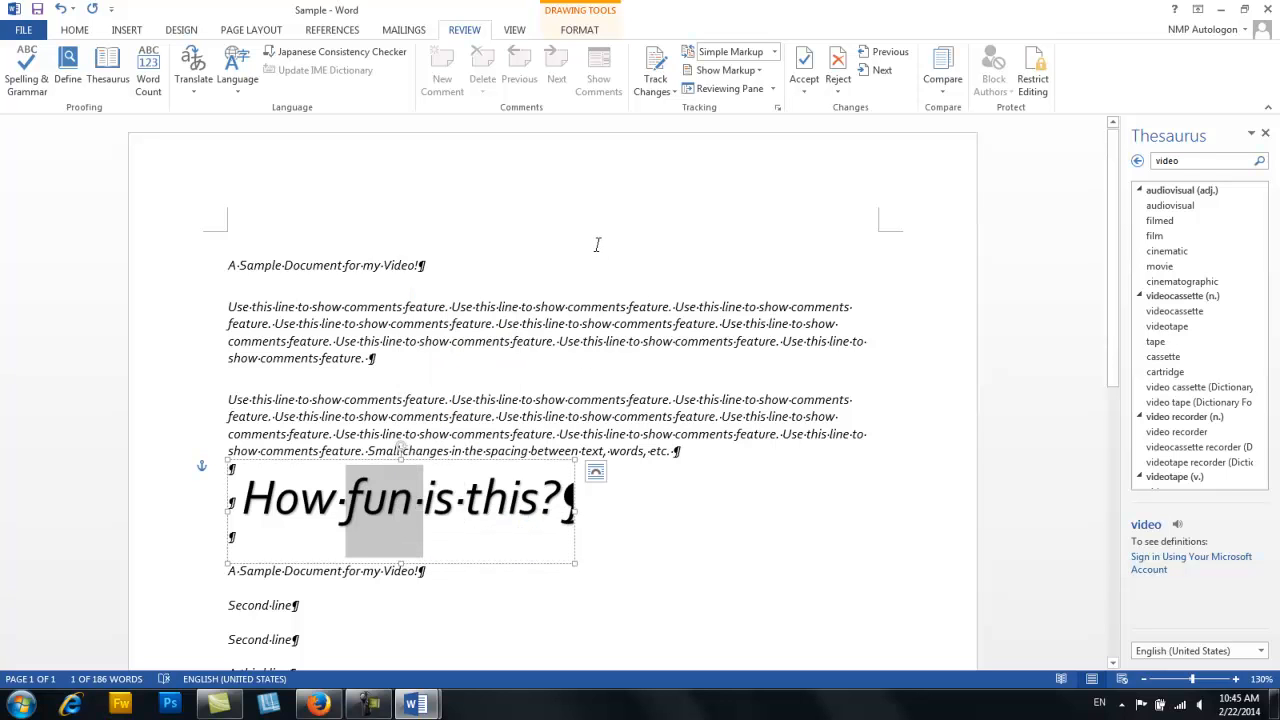
- Turn on Track Changes and replace "Document" with "paper" in the first title line
{"action": "left_click", "coordinate": [657, 85]}
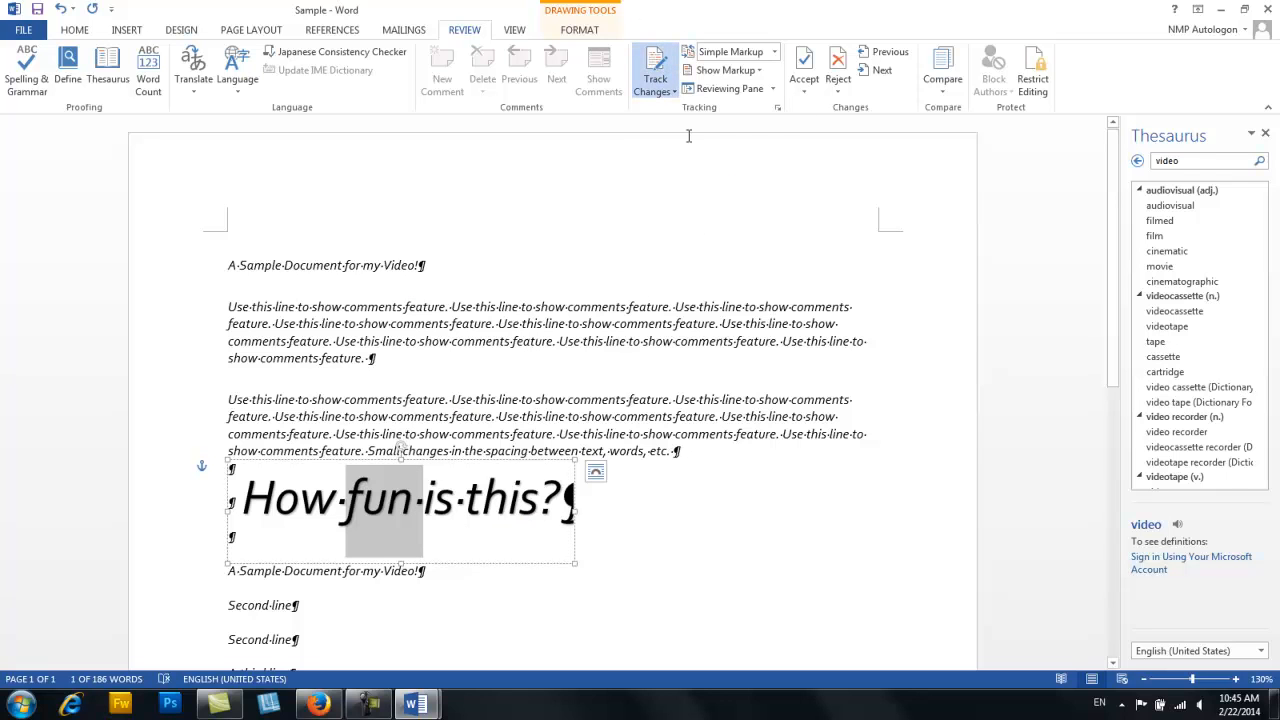
{"action": "double_click", "coordinate": [318, 262]}
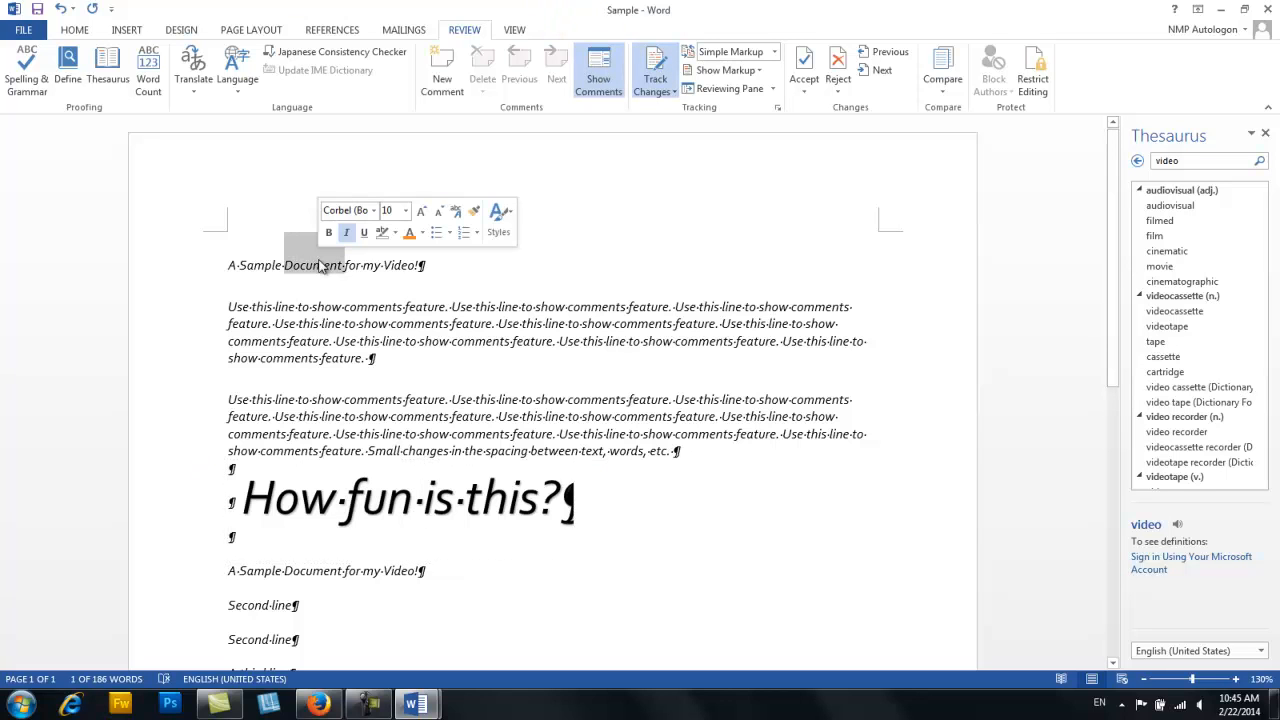
{"action": "type", "text": "paper"}
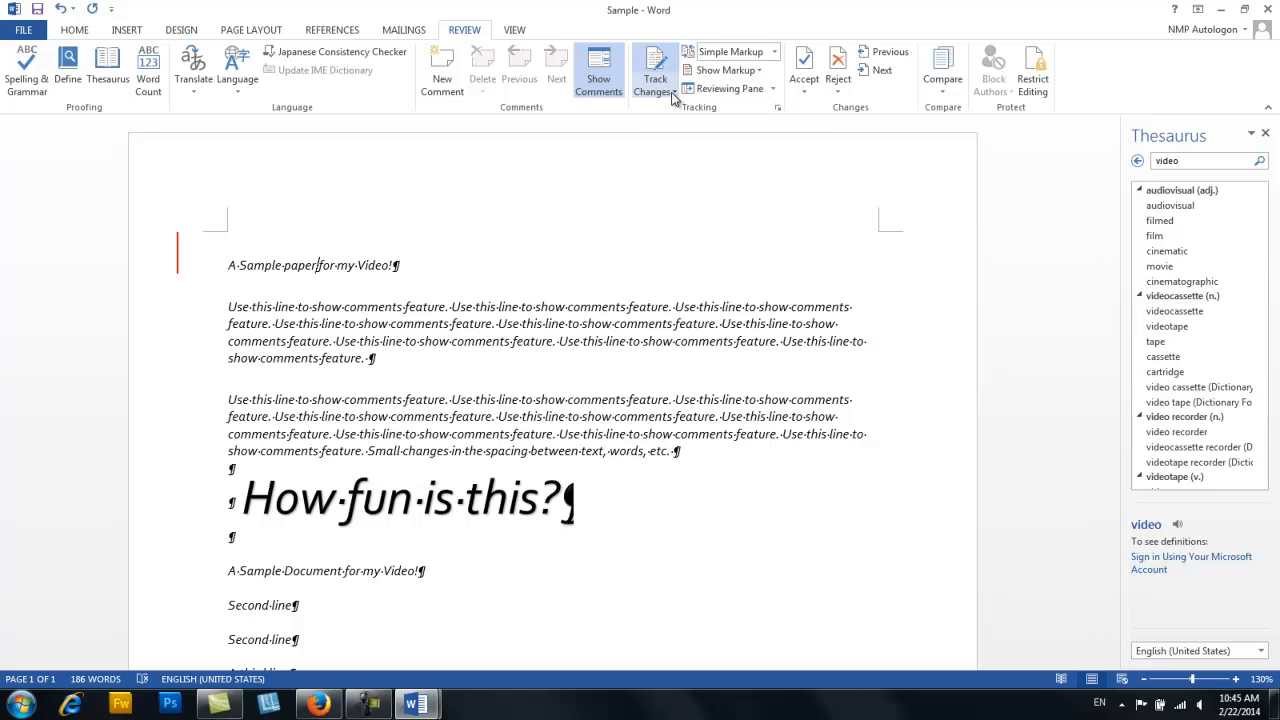
- Check the markup display options and open the vertical Reviewing Pane
{"action": "left_click", "coordinate": [744, 72]}
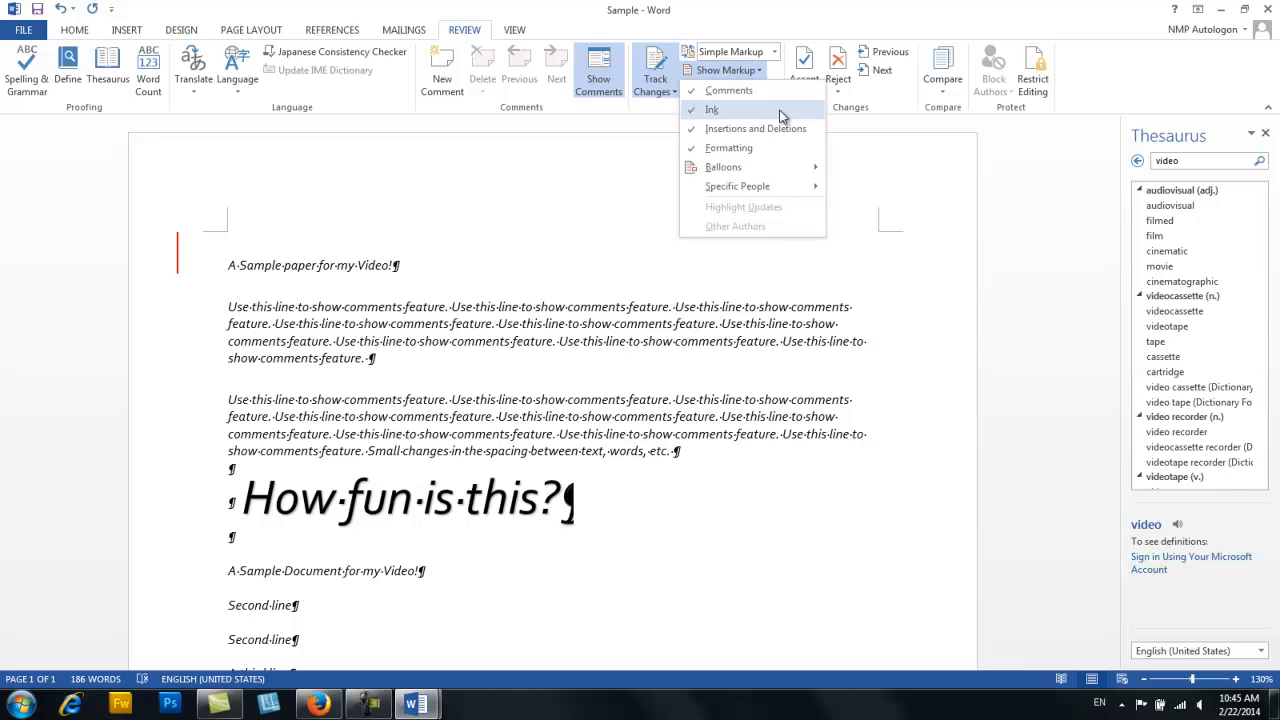
{"action": "mouse_move", "coordinate": [779, 172]}
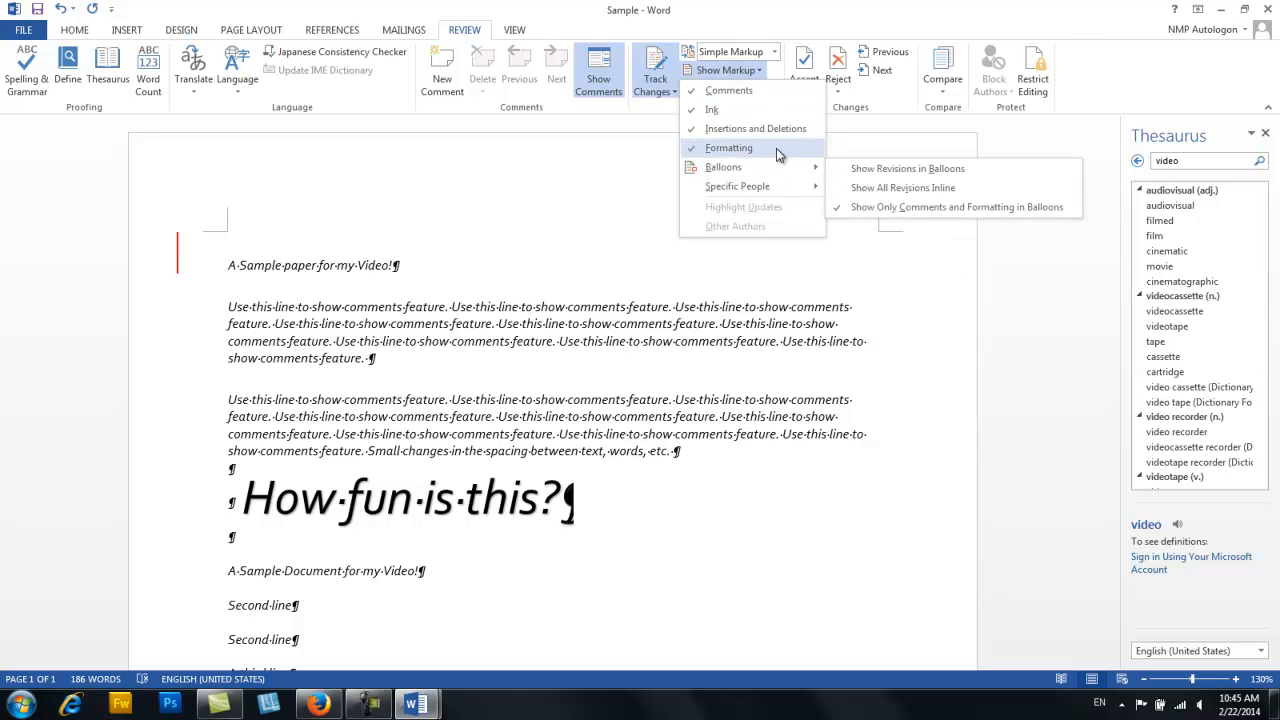
{"action": "left_click", "coordinate": [705, 70]}
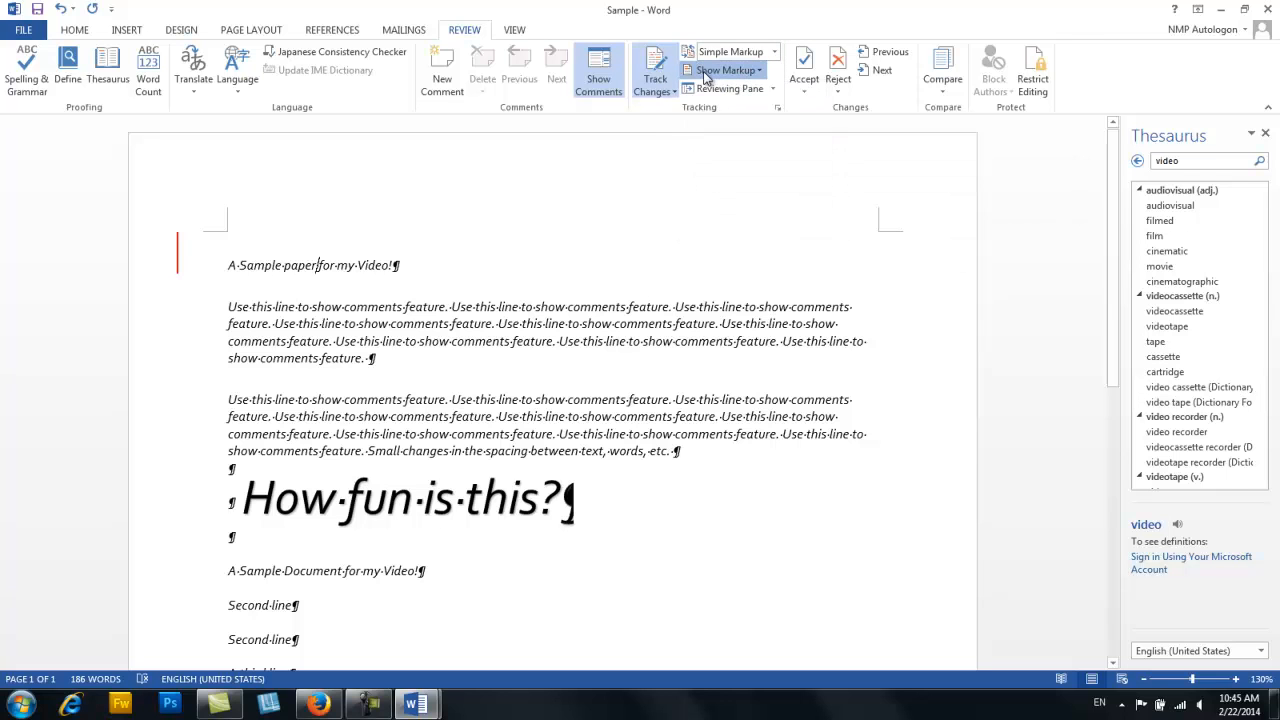
{"action": "left_click", "coordinate": [771, 89]}
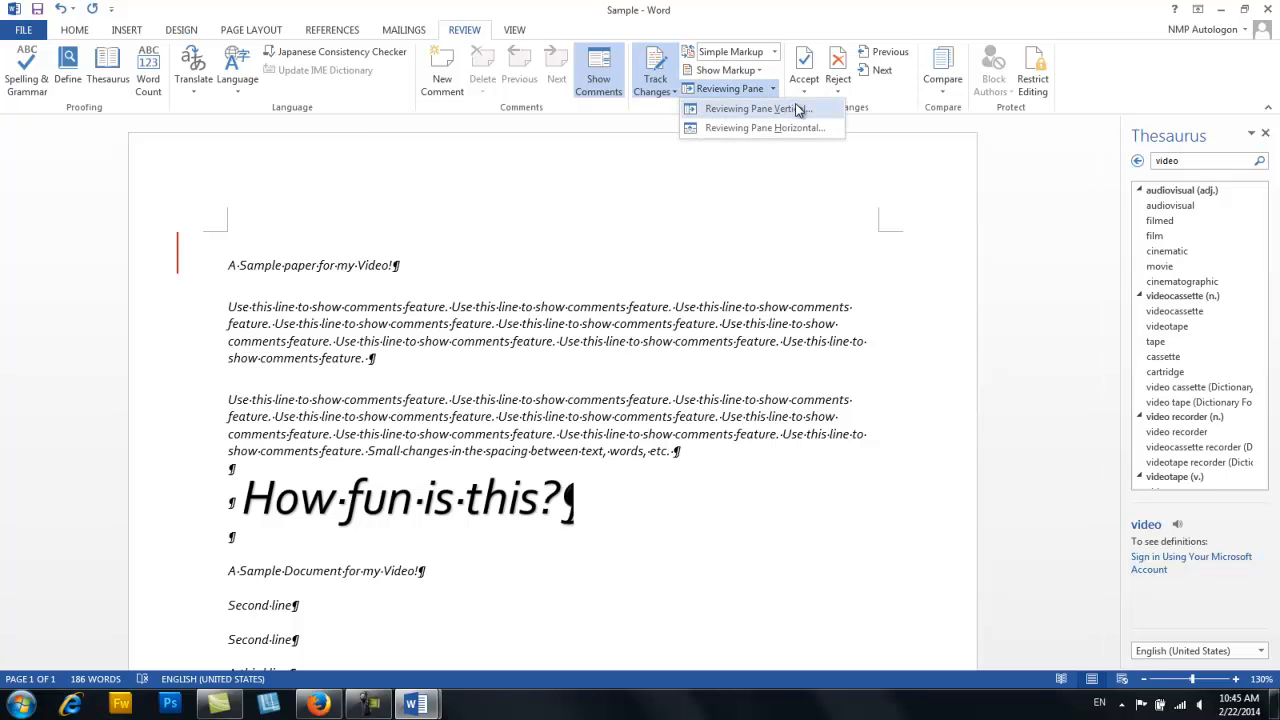
{"action": "left_click", "coordinate": [760, 109]}
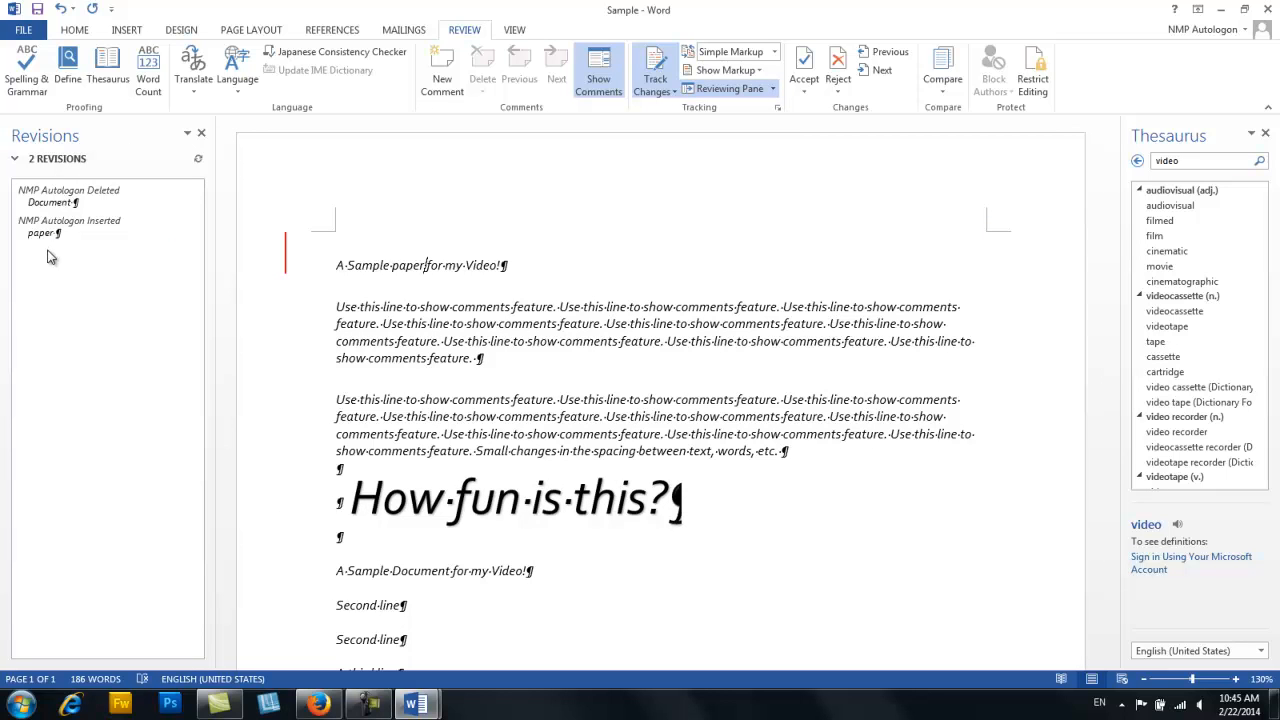
- Turn off Track Changes for the document
{"action": "left_click", "coordinate": [657, 90]}
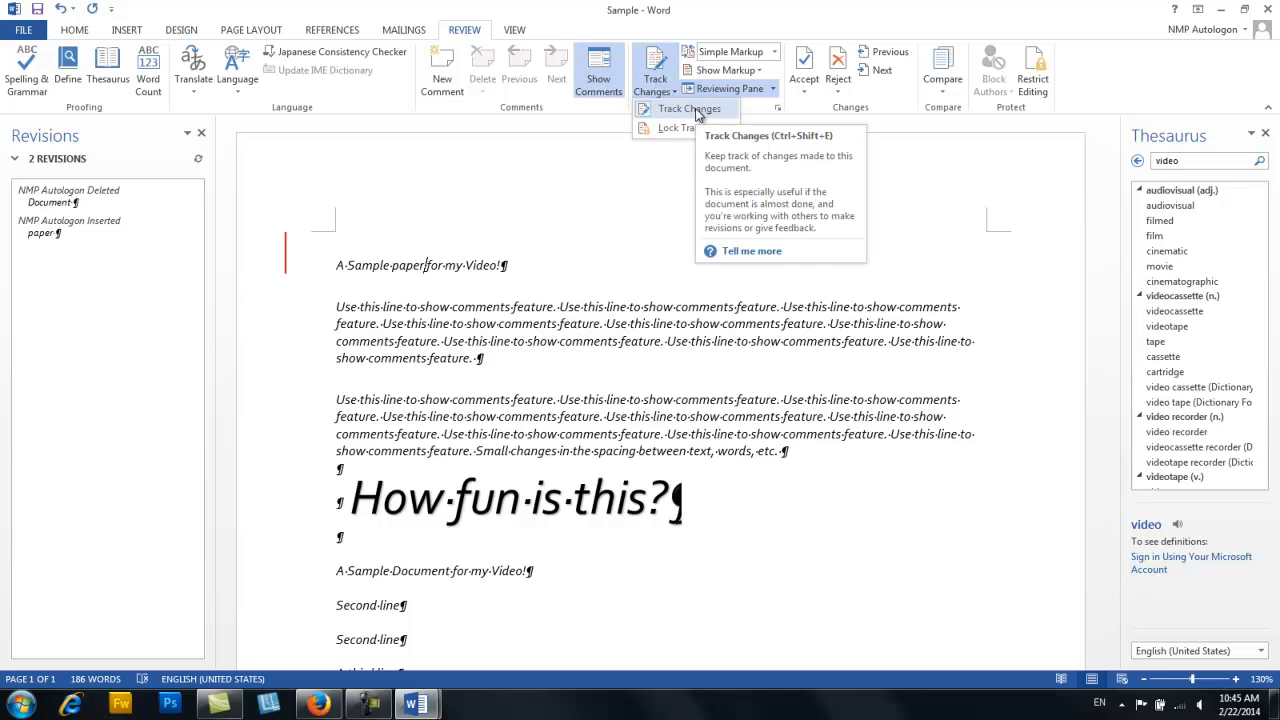
{"action": "left_click", "coordinate": [692, 113]}
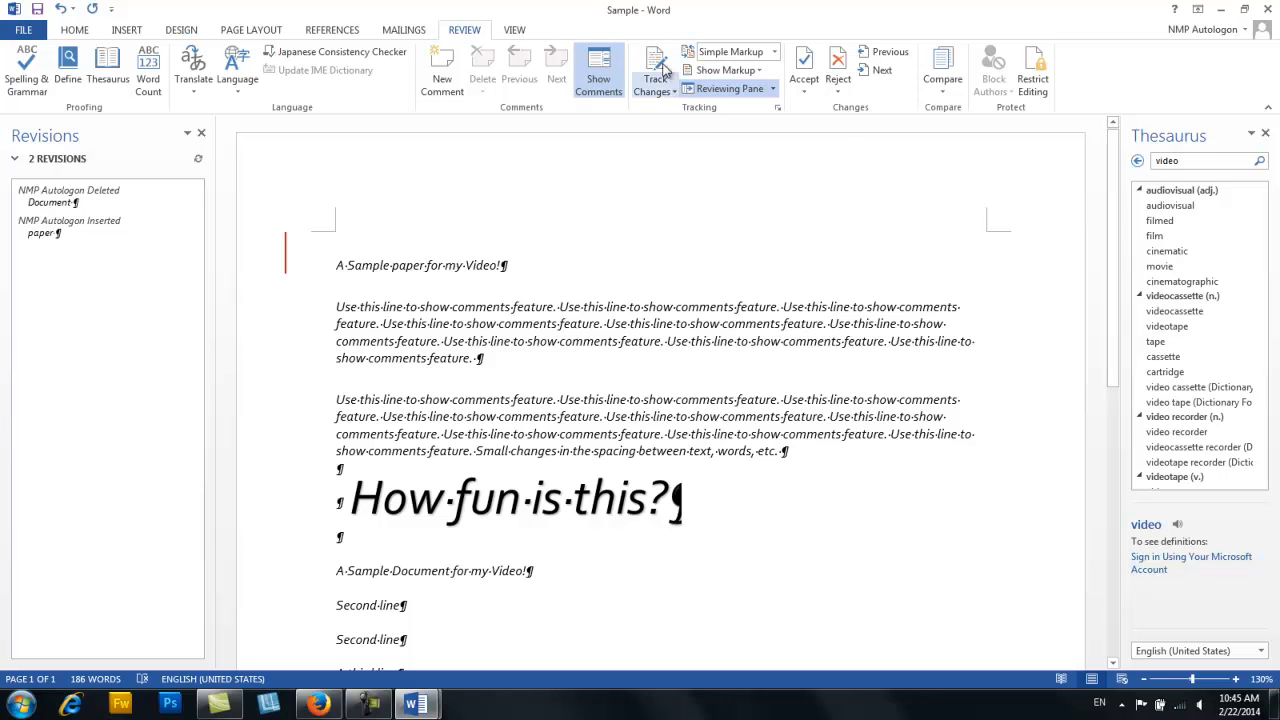
{"action": "left_click", "coordinate": [660, 90]}
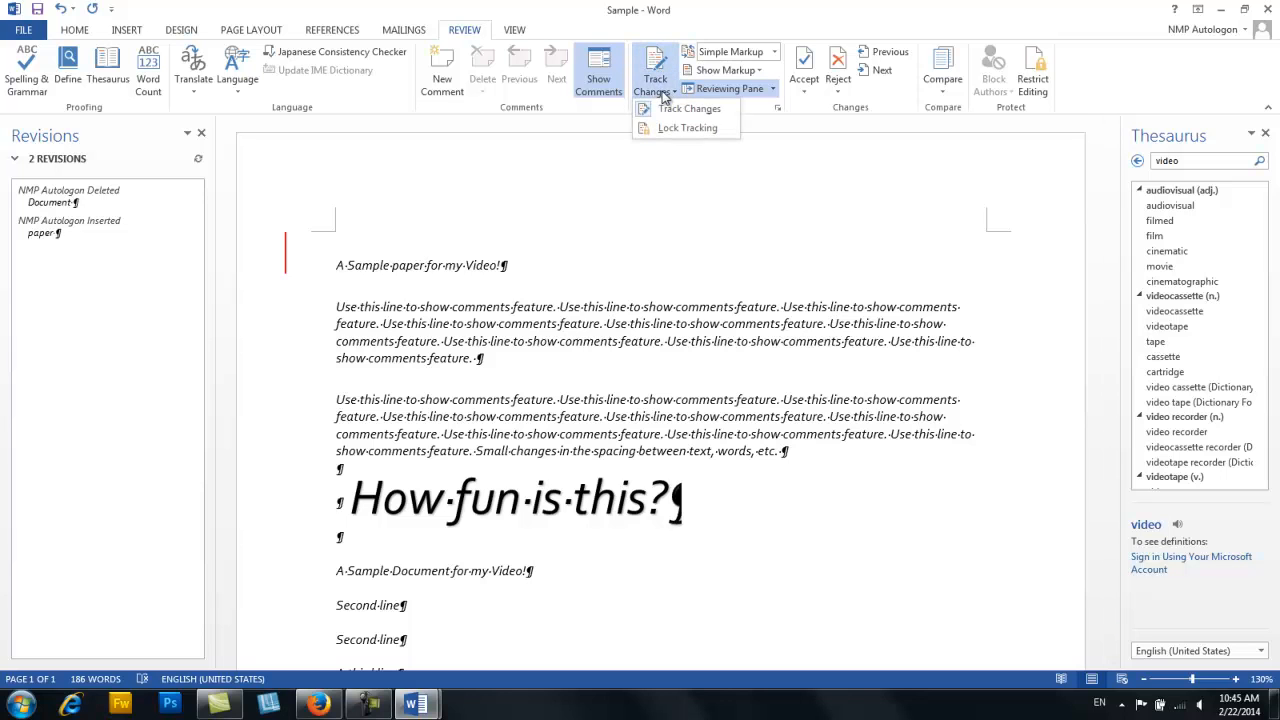
{"action": "left_click", "coordinate": [676, 110]}
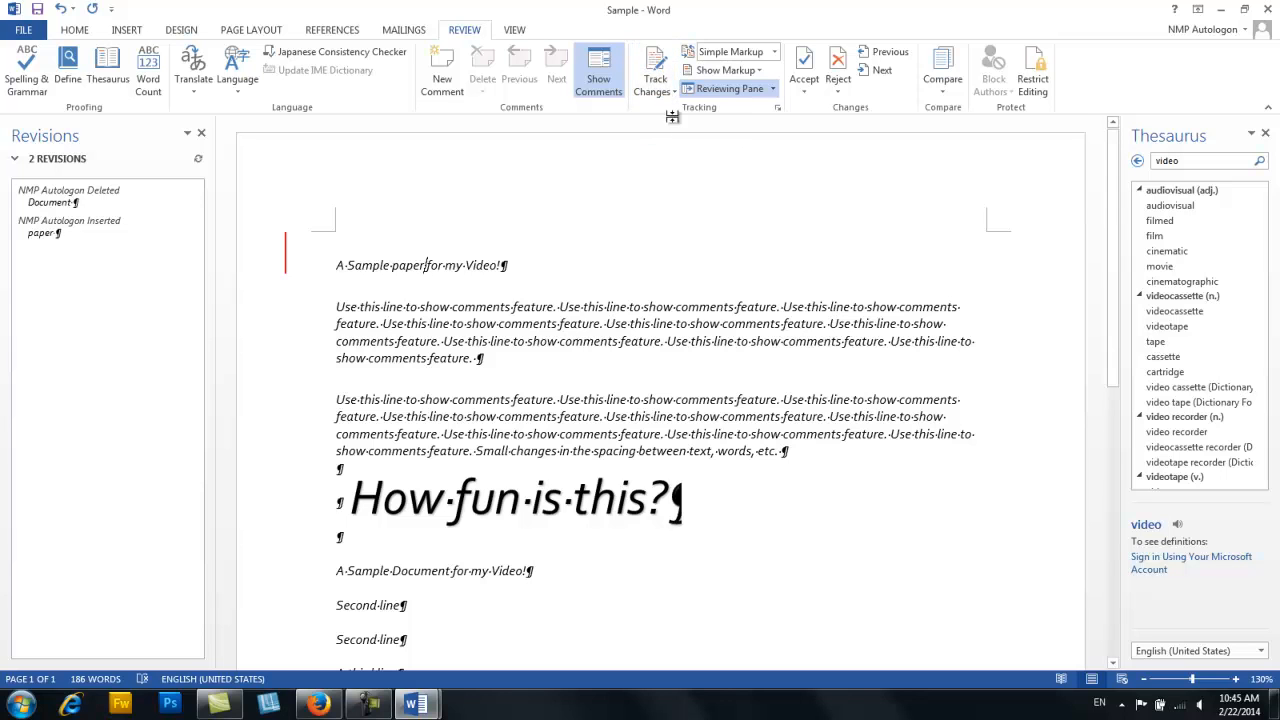
- Turn Track Changes back on and switch the markup display to Original and afterwards to All Markup
{"action": "left_click", "coordinate": [658, 90]}
{"action": "left_click", "coordinate": [676, 112]}
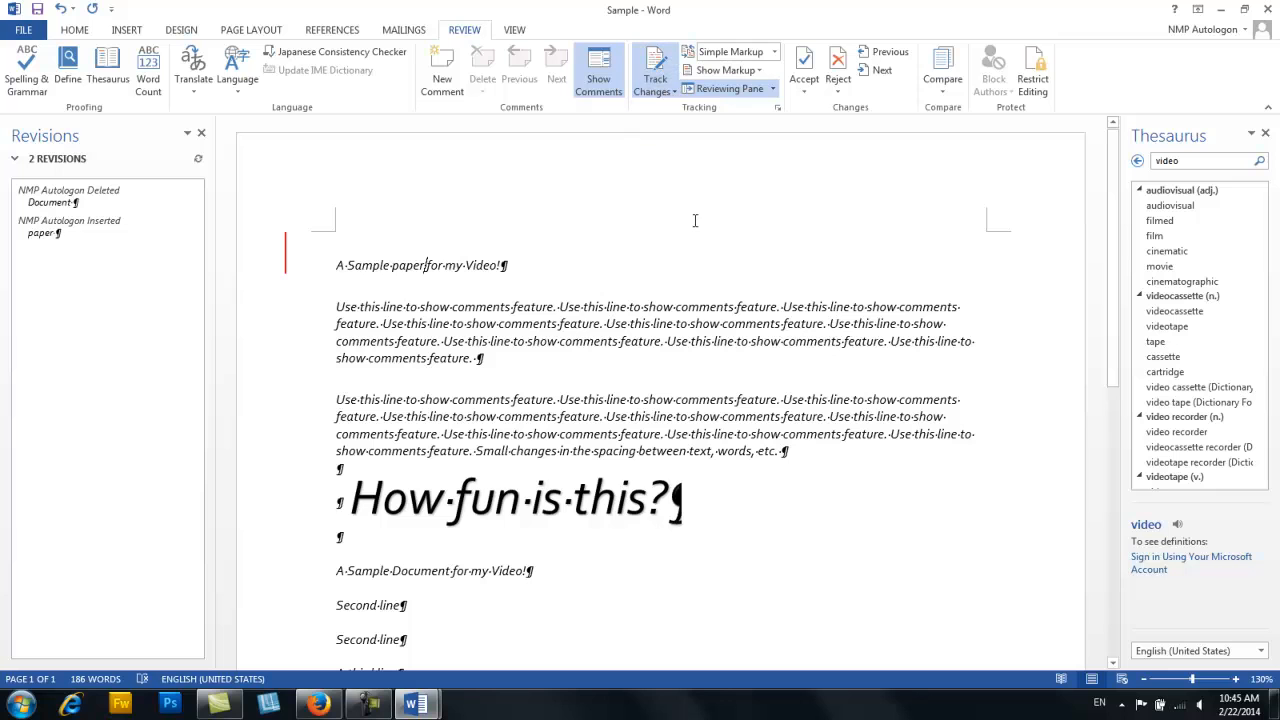
{"action": "left_click", "coordinate": [773, 52]}
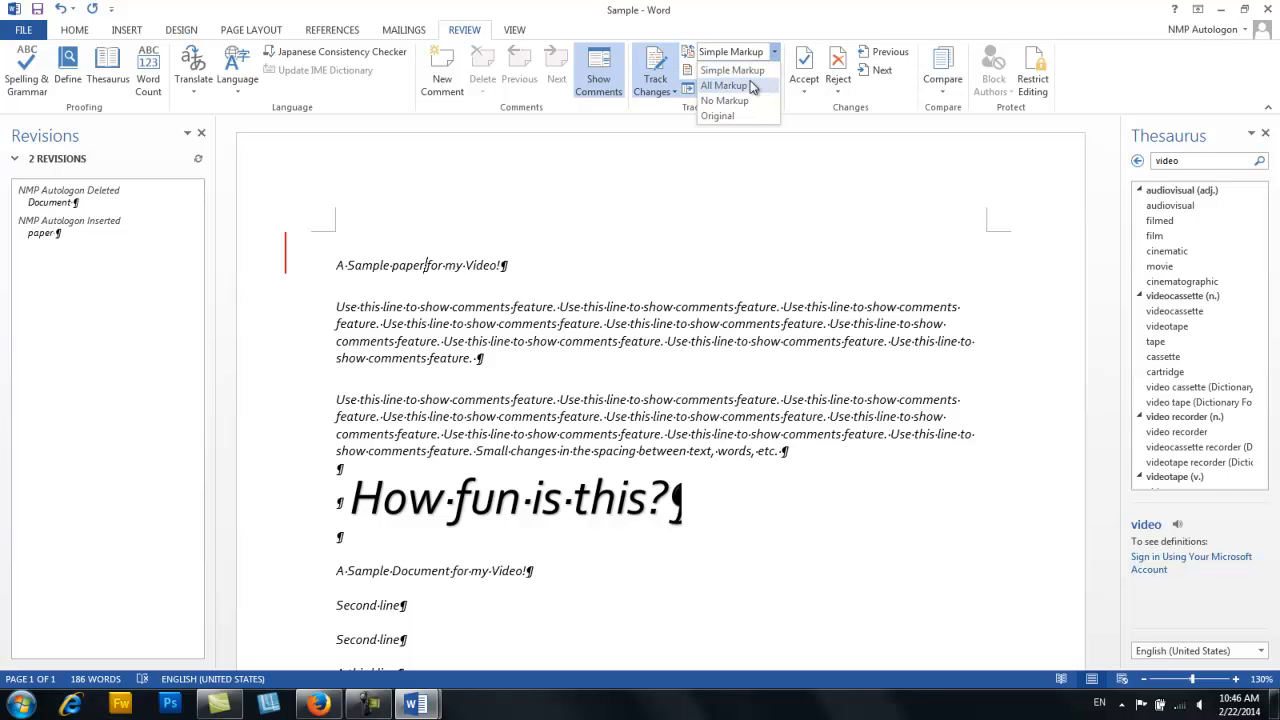
{"action": "left_click", "coordinate": [740, 116]}
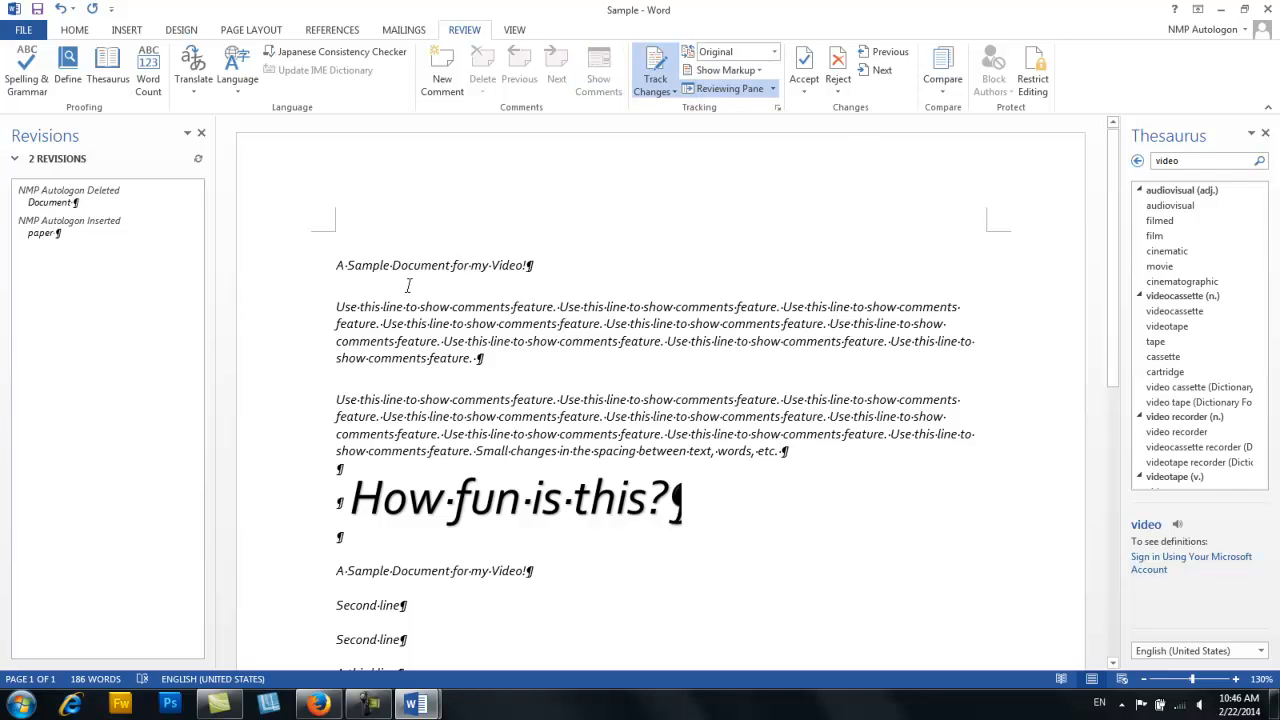
{"action": "left_click", "coordinate": [773, 54]}
{"action": "left_click", "coordinate": [724, 85]}
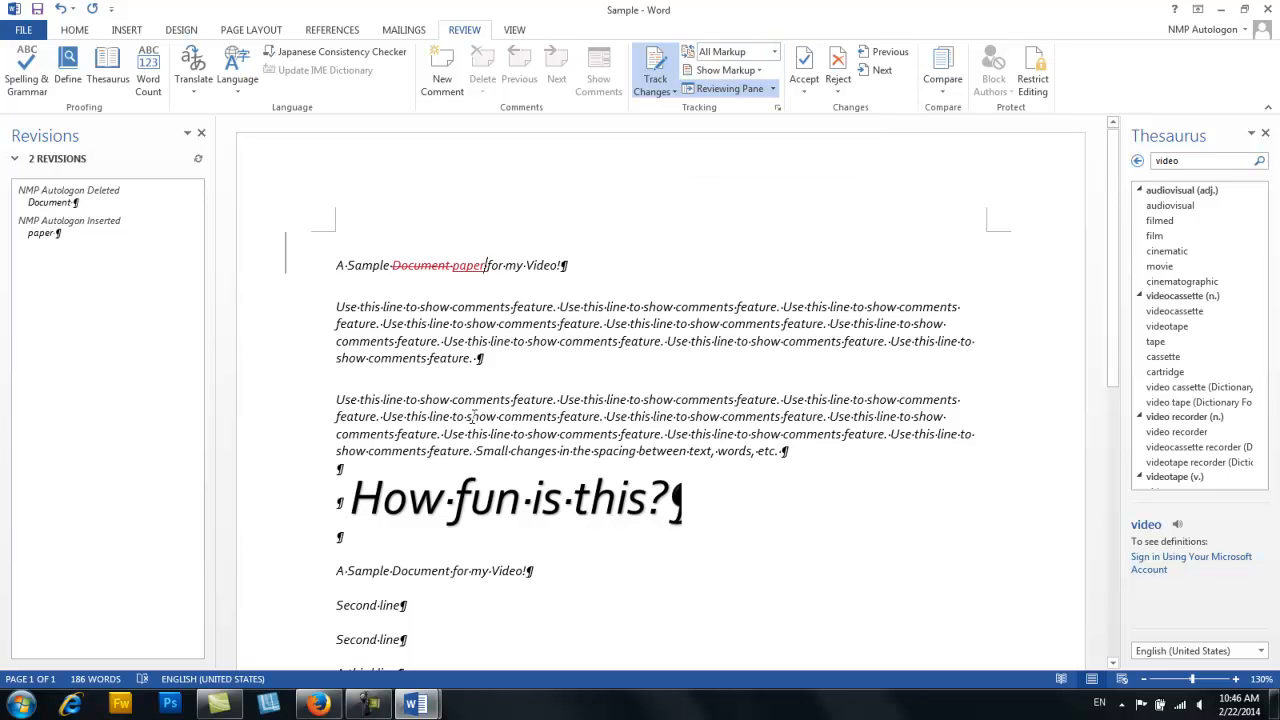
- Replace the first "comments" in the first body paragraph with "talking points" as a tracked change
{"action": "double_click", "coordinate": [487, 306]}
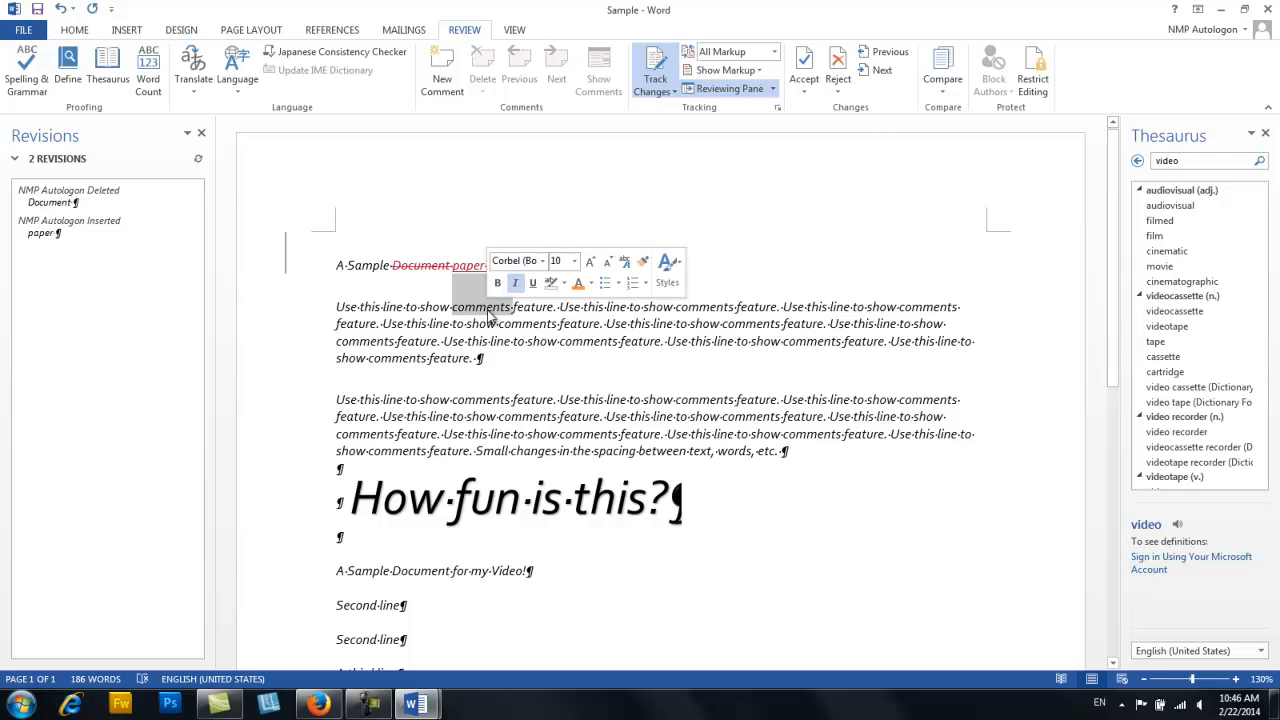
{"action": "type", "text": "talking poin"}
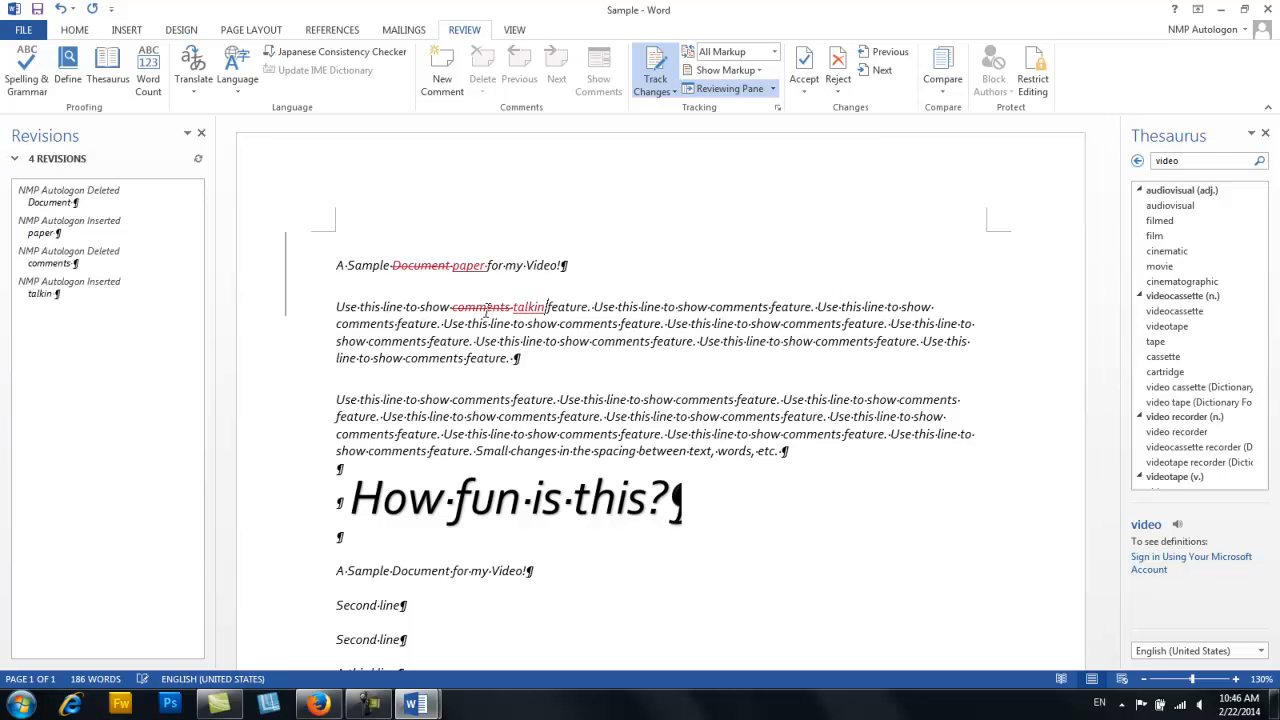
{"action": "type", "text": "ts"}
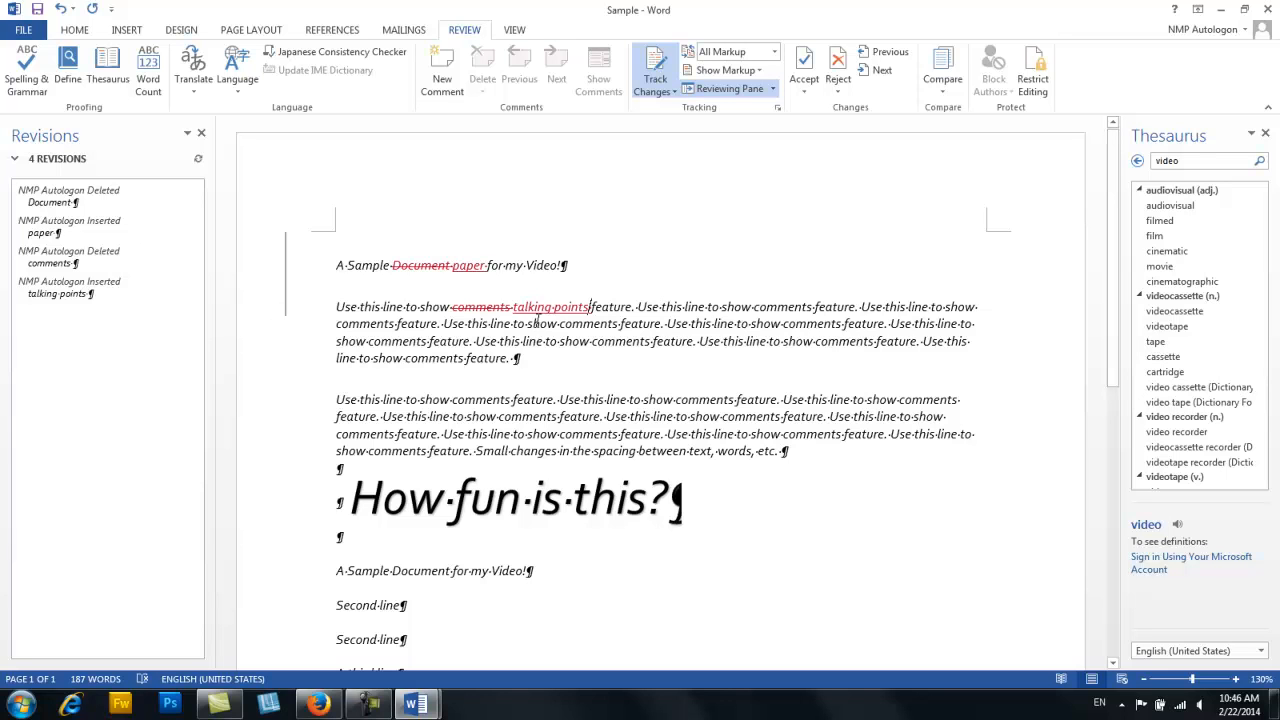
{"action": "mouse_move", "coordinate": [509, 317]}
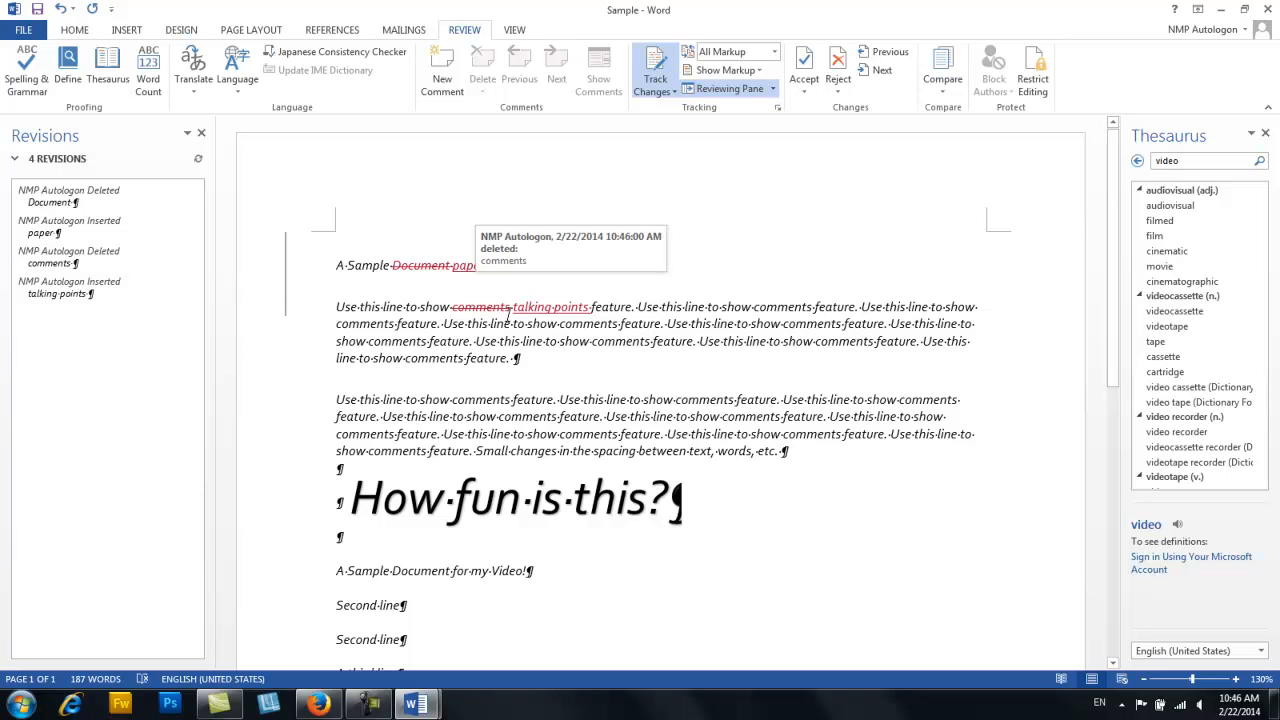
- Accept the tracked deletion of "Document" in the first title line and reject the insertion of "paper"
{"action": "left_click", "coordinate": [339, 263]}
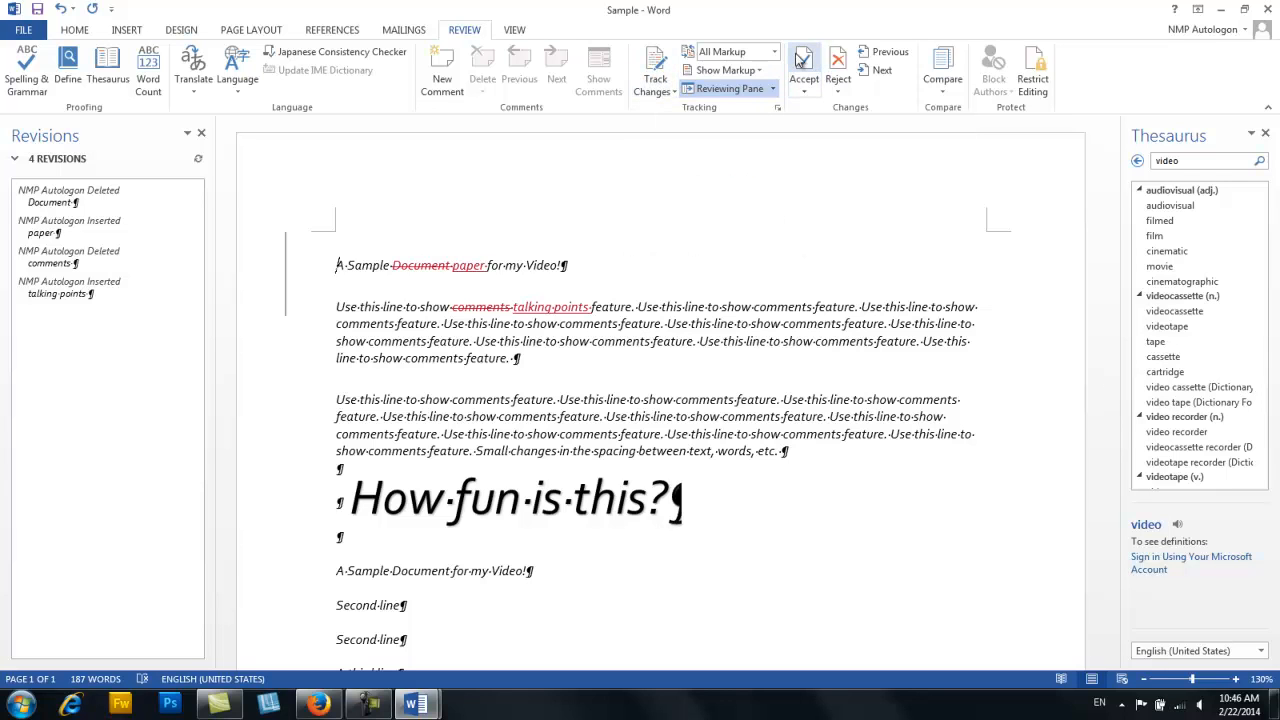
{"action": "left_click", "coordinate": [882, 70]}
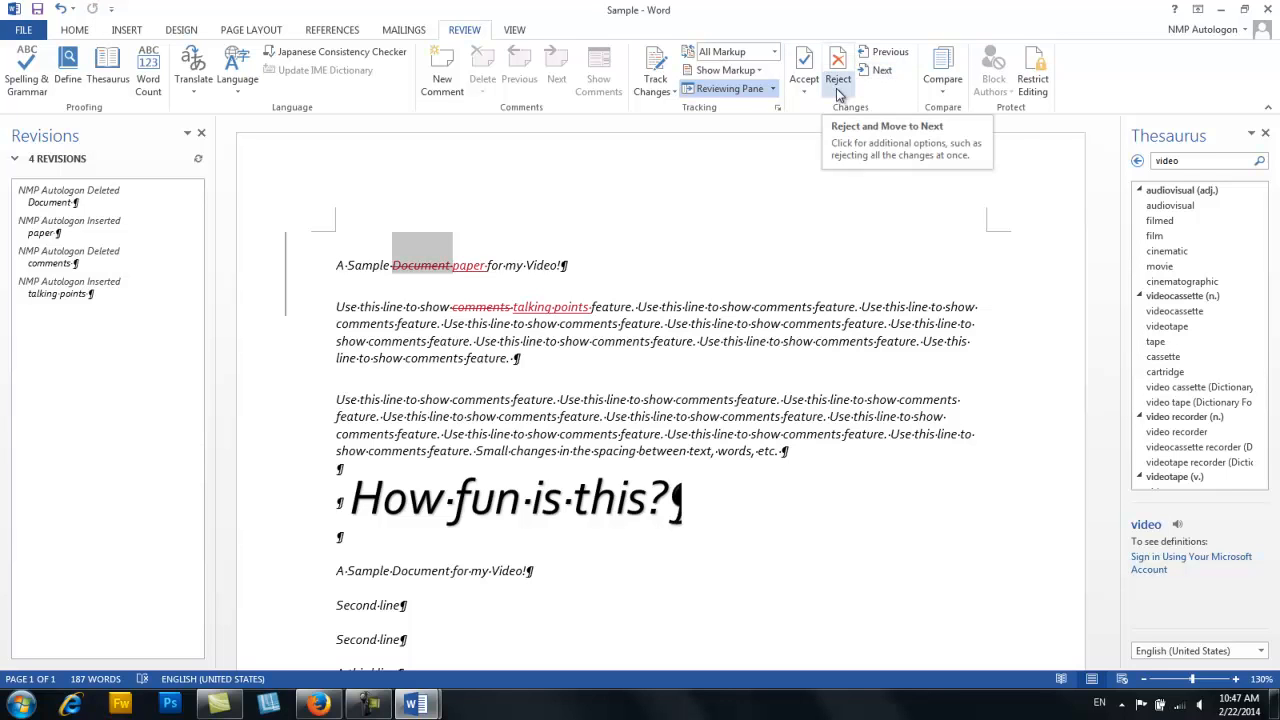
{"action": "left_click", "coordinate": [801, 91]}
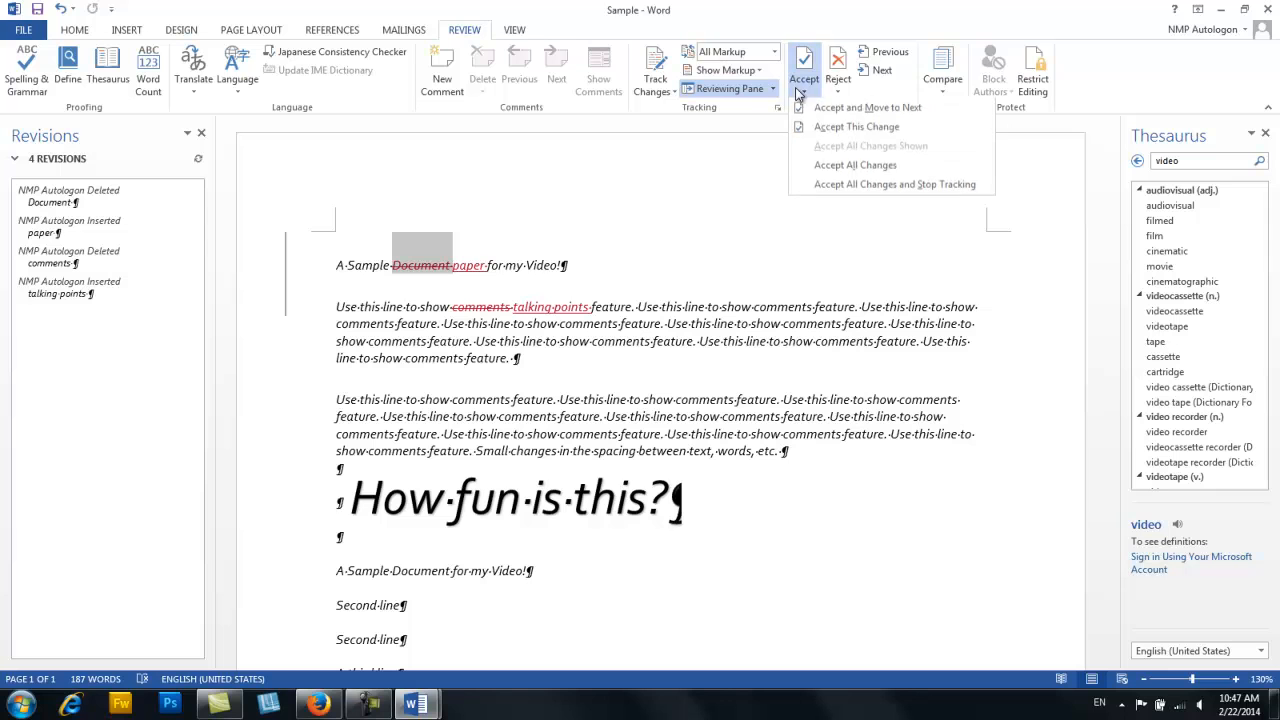
{"action": "left_click", "coordinate": [845, 110]}
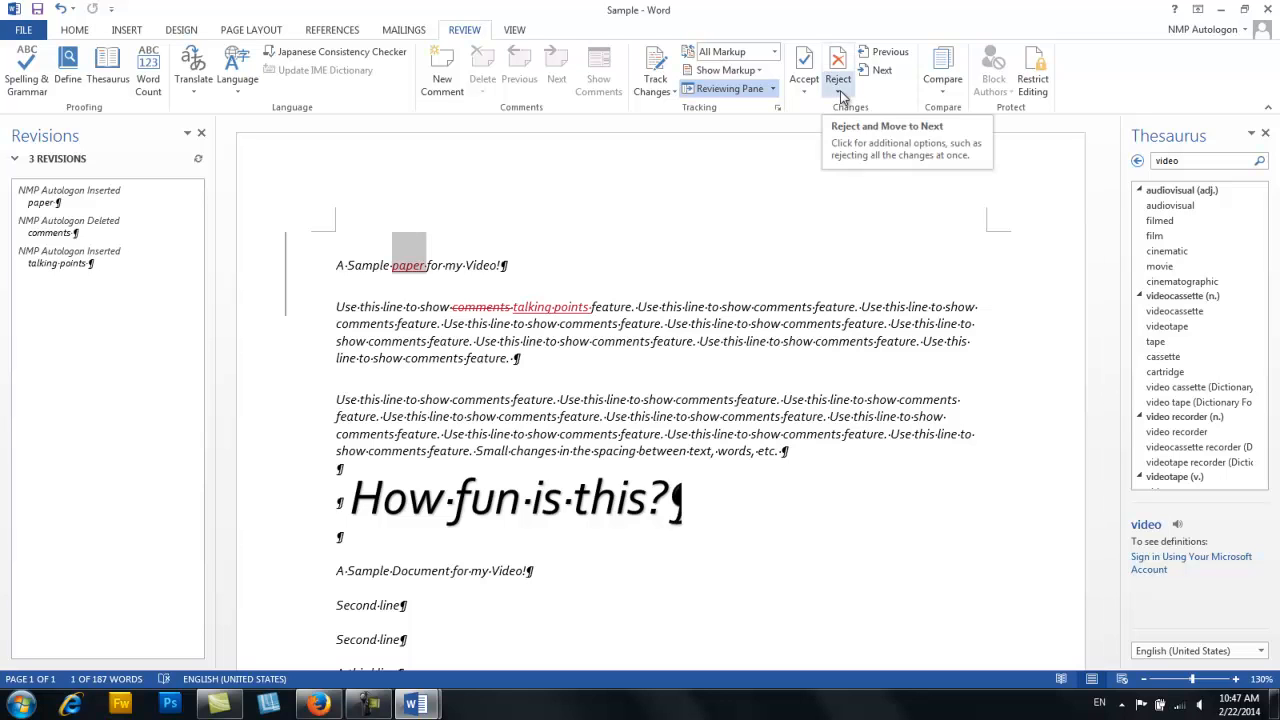
{"action": "left_click", "coordinate": [840, 94]}
{"action": "left_click", "coordinate": [866, 109]}
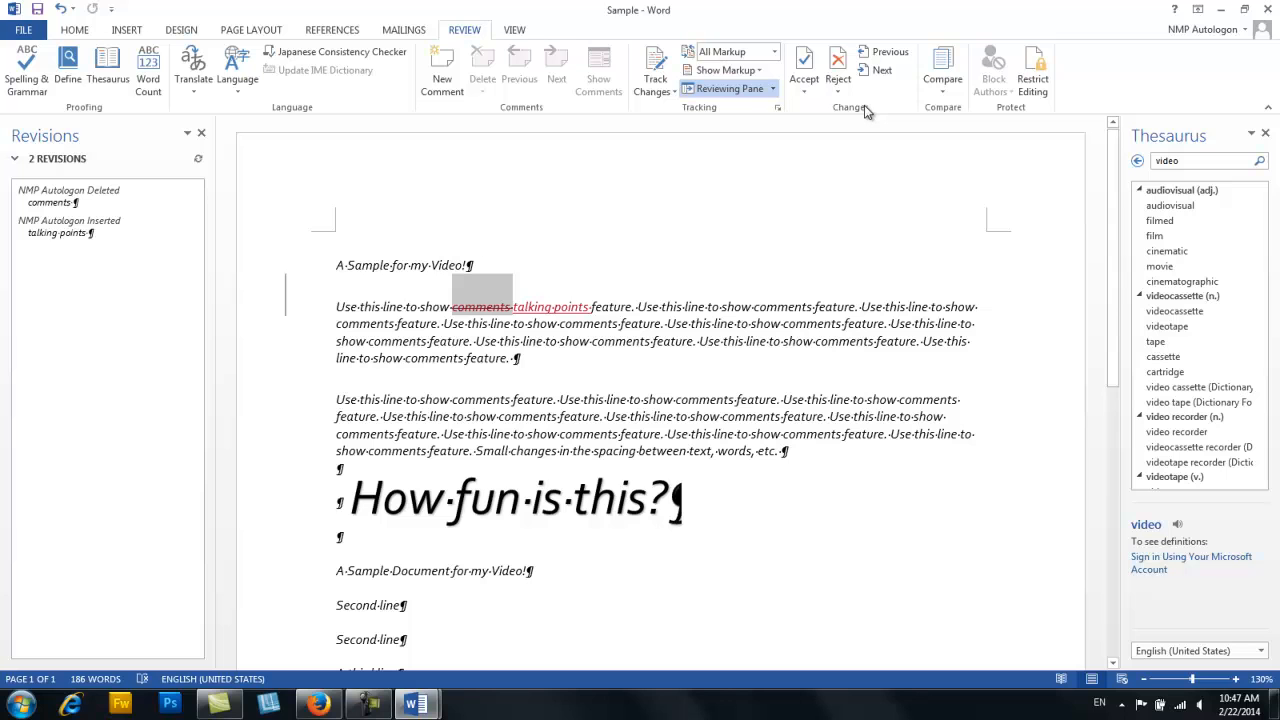
- Accept the deletion of "comments" and the insertion of "talking points" in the first body paragraph
{"action": "left_click", "coordinate": [805, 96]}
{"action": "left_click", "coordinate": [808, 109]}
{"action": "left_click", "coordinate": [805, 96]}
{"action": "left_click", "coordinate": [811, 110]}
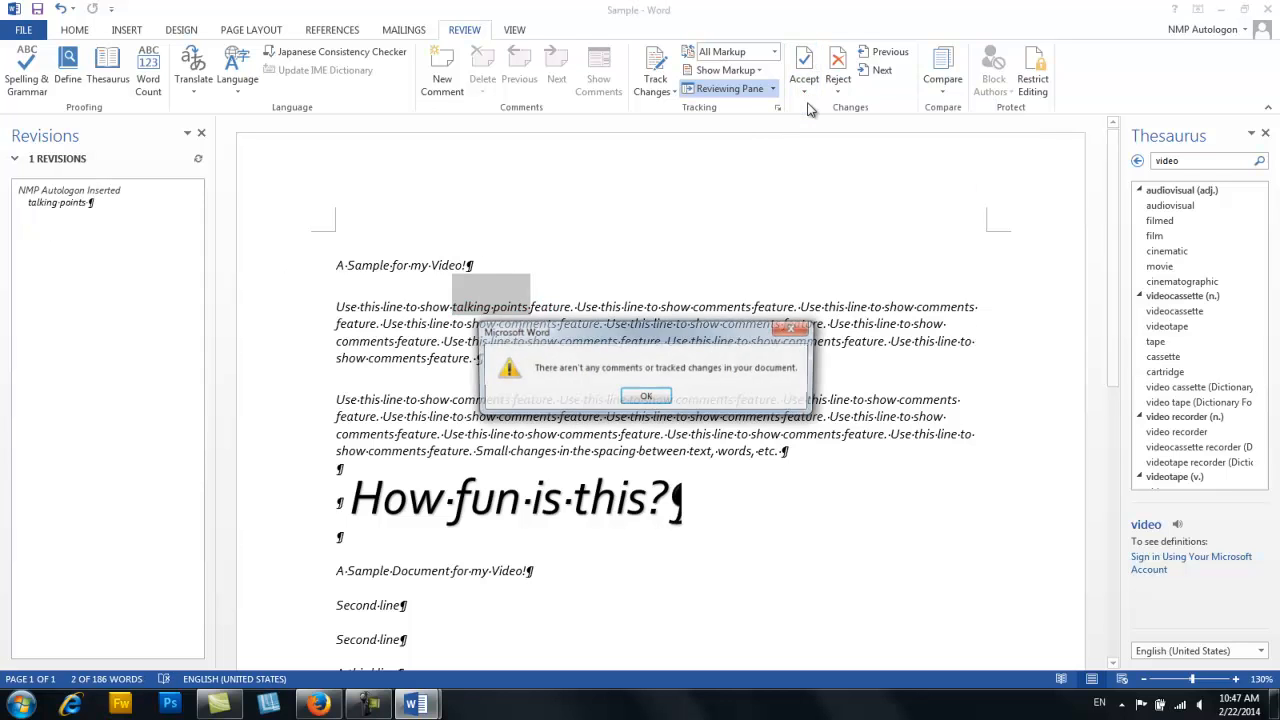
{"action": "left_click", "coordinate": [656, 394]}
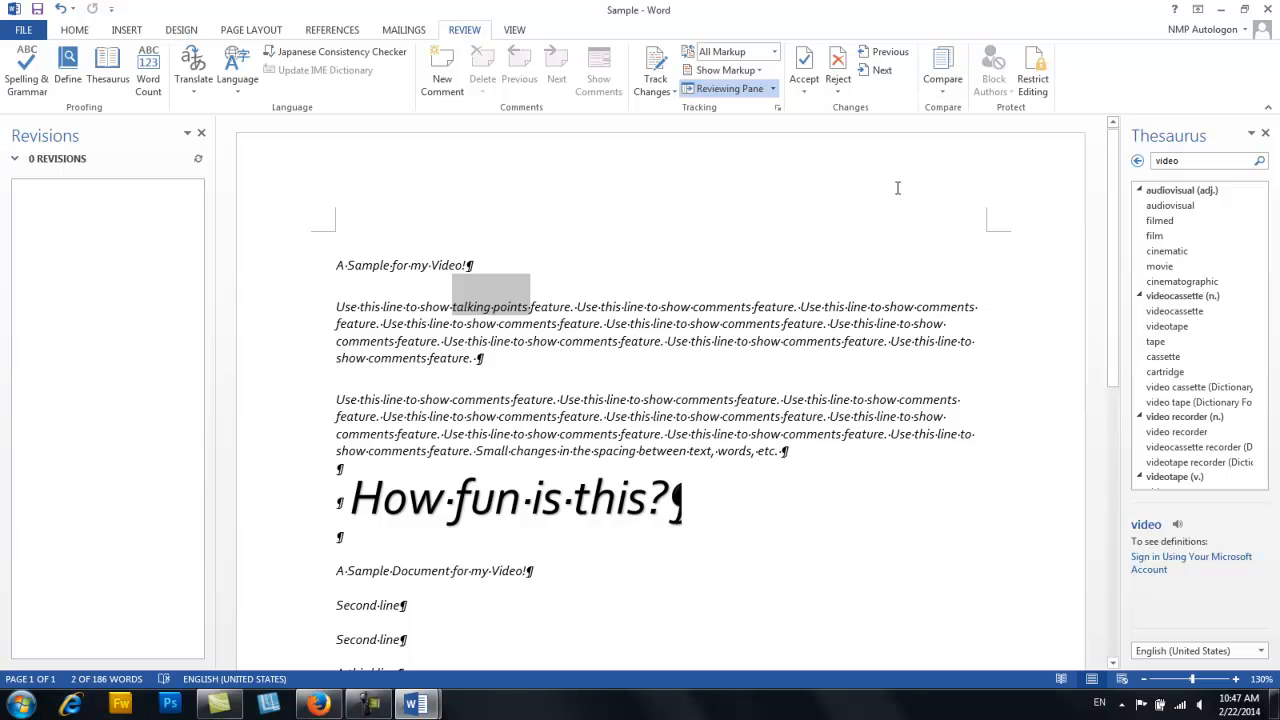
- Show the ruler and try its right and left indent markers on the first body paragraph
{"action": "left_click", "coordinate": [514, 29]}
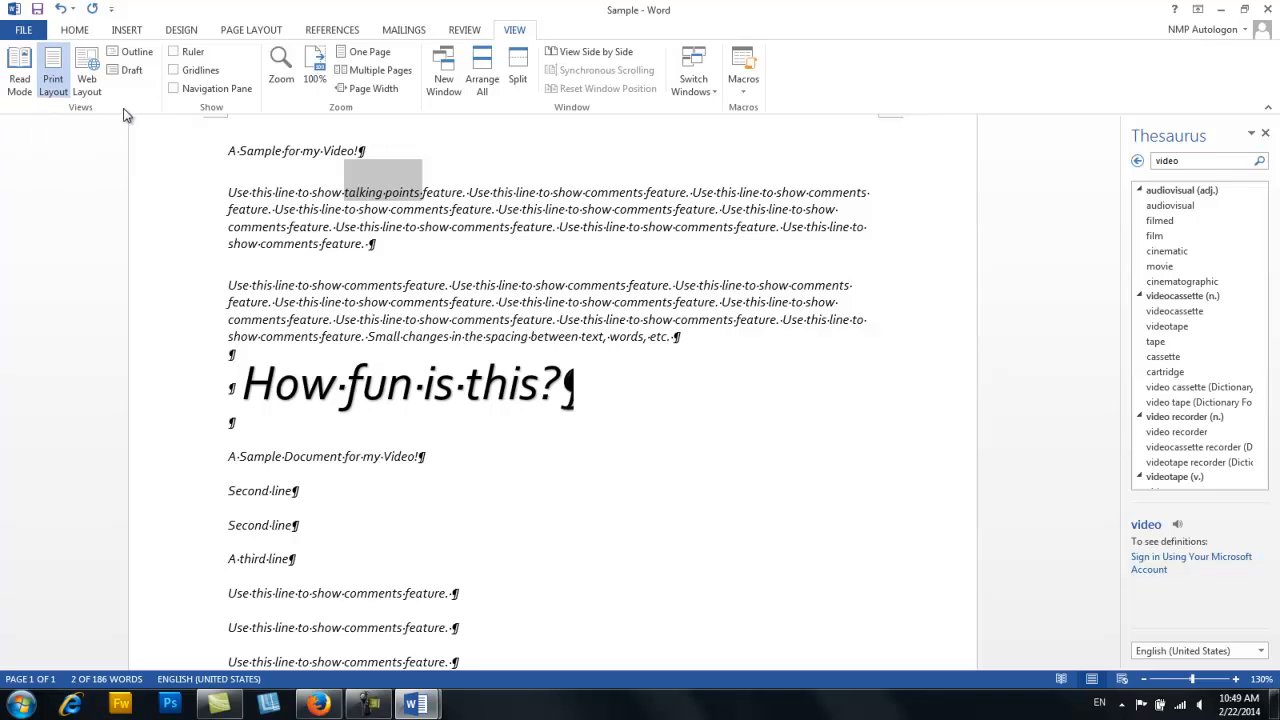
{"action": "left_click", "coordinate": [195, 53]}
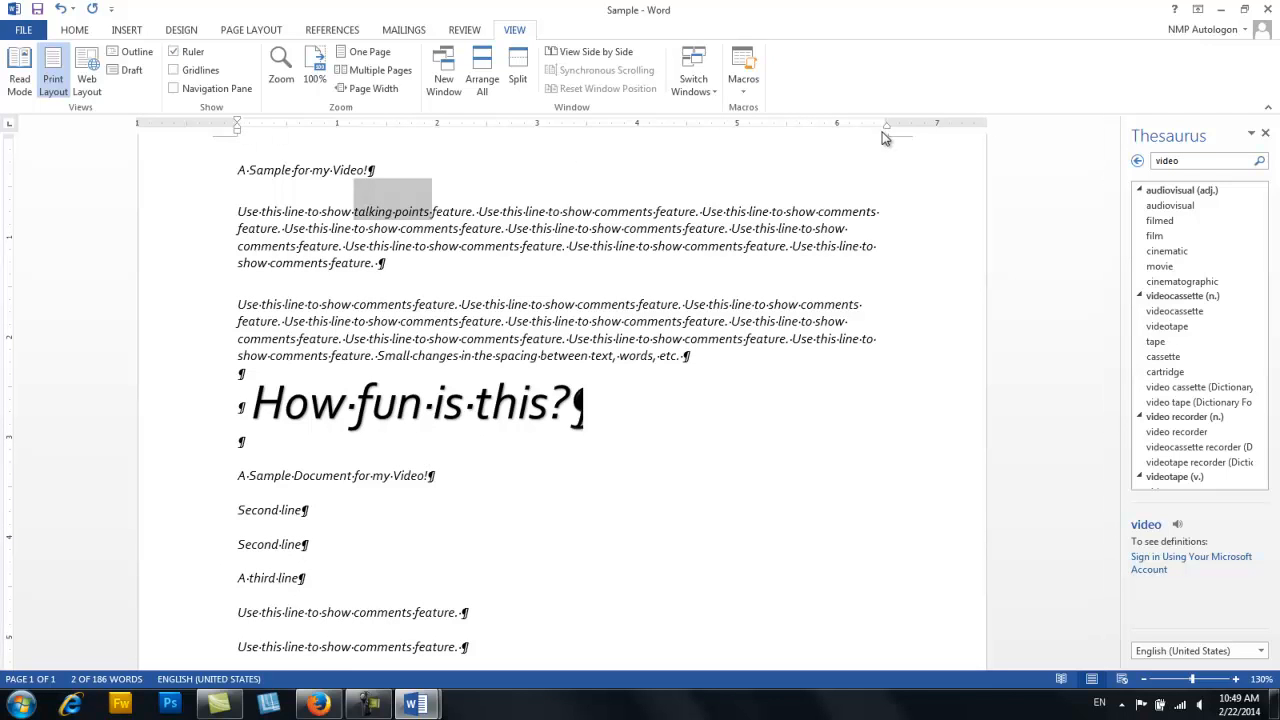
{"action": "double_click", "coordinate": [194, 249]}
{"action": "mouse_move", "coordinate": [886, 125]}
{"action": "left_mouse_down"}
{"action": "mouse_move", "coordinate": [753, 138]}
{"action": "mouse_move", "coordinate": [881, 132]}
{"action": "left_mouse_up"}
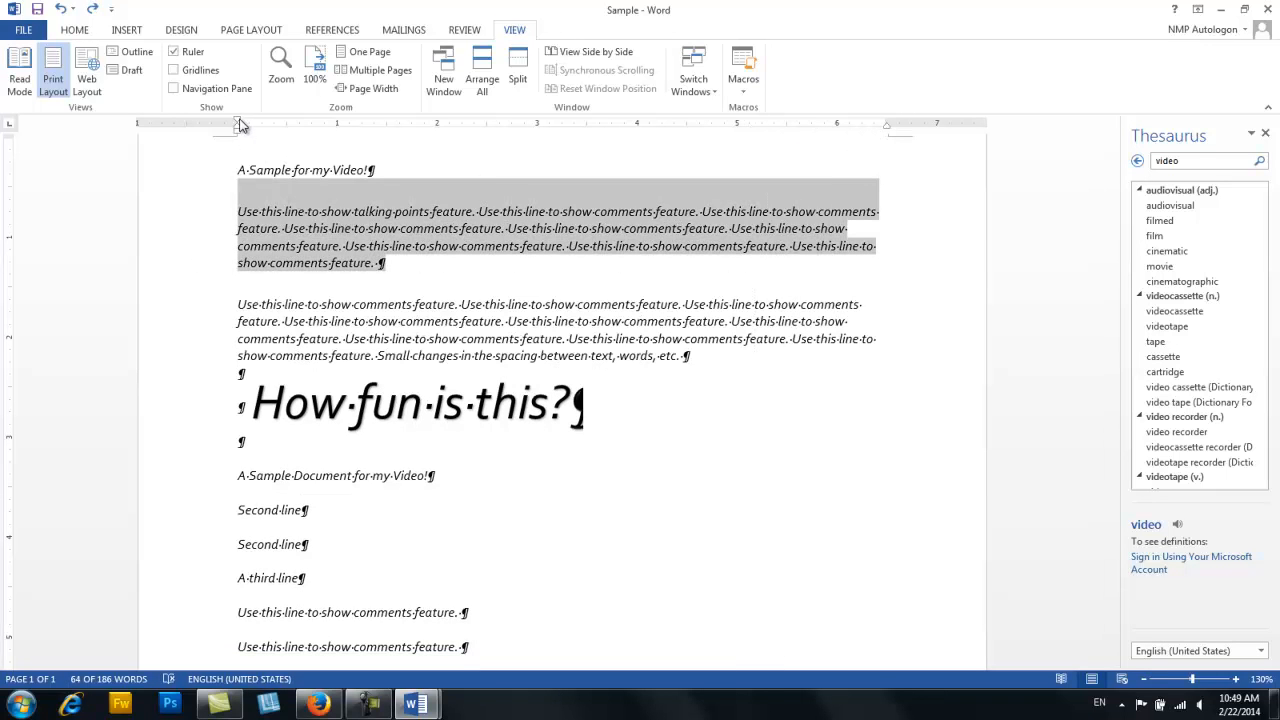
{"action": "mouse_move", "coordinate": [239, 124]}
{"action": "left_mouse_down"}
{"action": "mouse_move", "coordinate": [277, 120]}
{"action": "mouse_move", "coordinate": [237, 120]}
{"action": "mouse_move", "coordinate": [281, 131]}
{"action": "mouse_move", "coordinate": [239, 133]}
{"action": "mouse_move", "coordinate": [307, 140]}
{"action": "mouse_move", "coordinate": [237, 138]}
{"action": "left_mouse_up"}
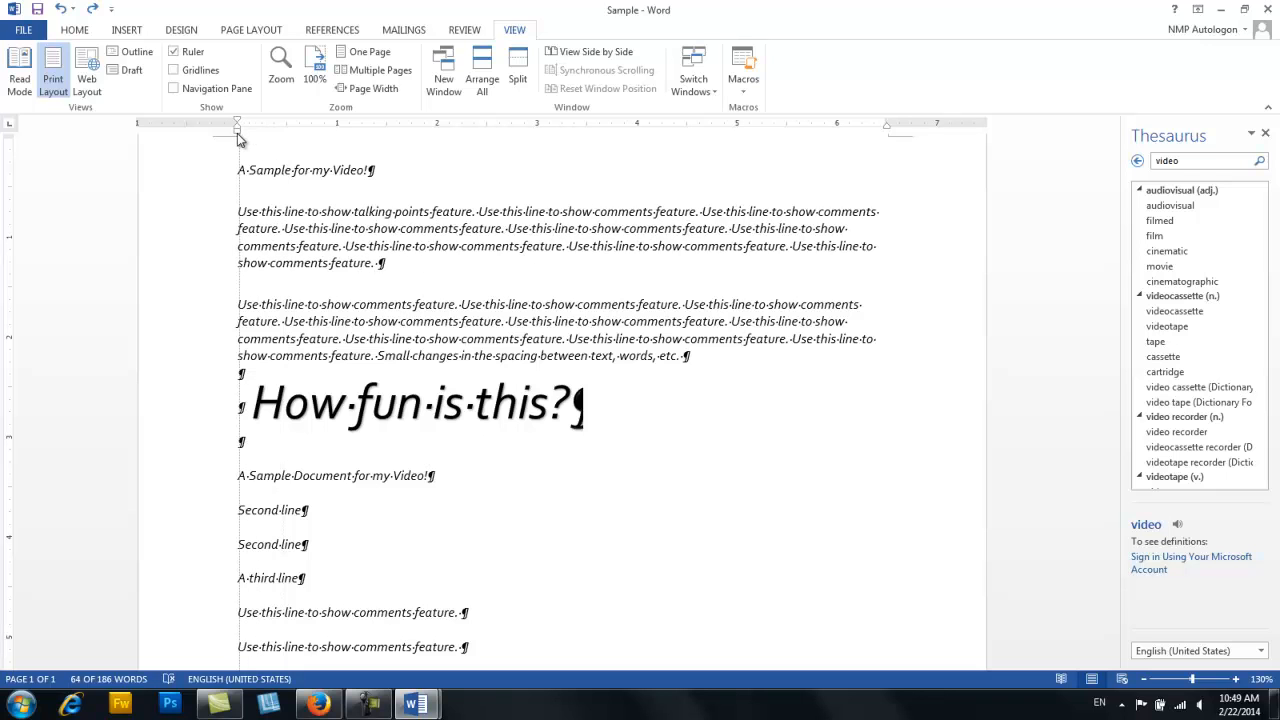
- Briefly display the gridlines and the Navigation Pane, hiding each of them again
{"action": "left_click", "coordinate": [208, 72]}
{"action": "left_click", "coordinate": [210, 72]}
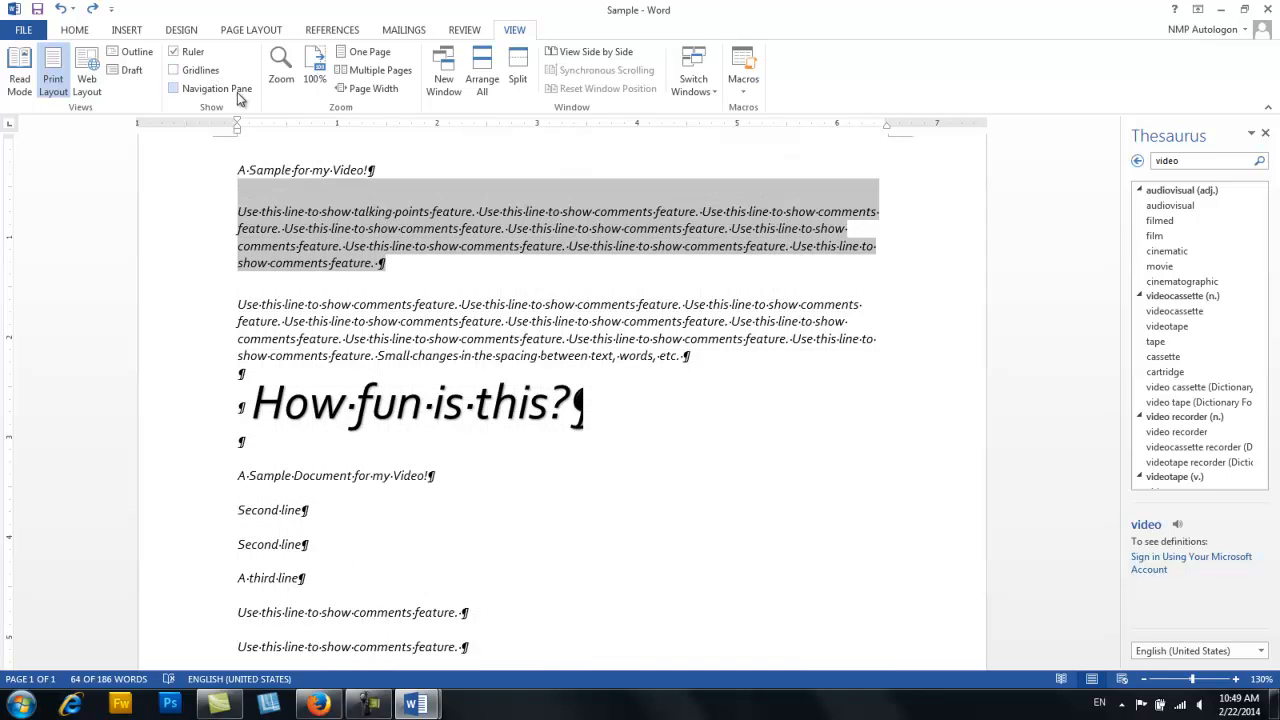
{"action": "left_click", "coordinate": [238, 89]}
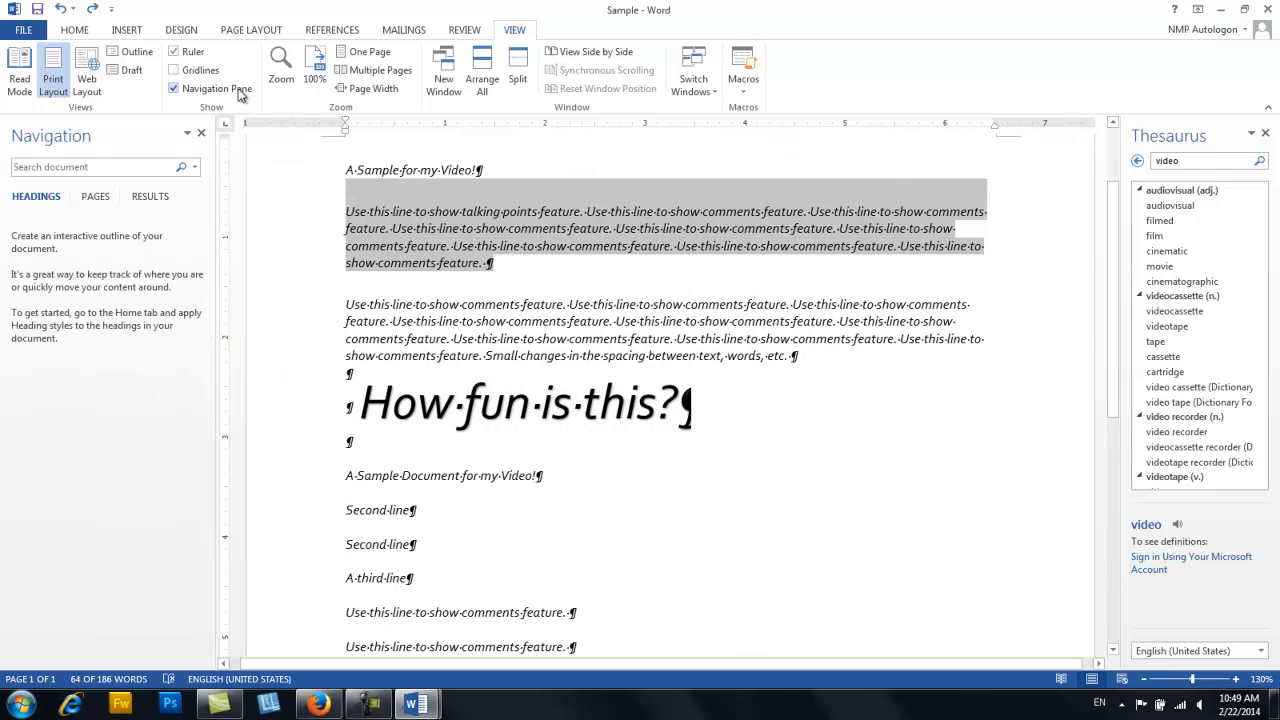
{"action": "left_click", "coordinate": [239, 90]}
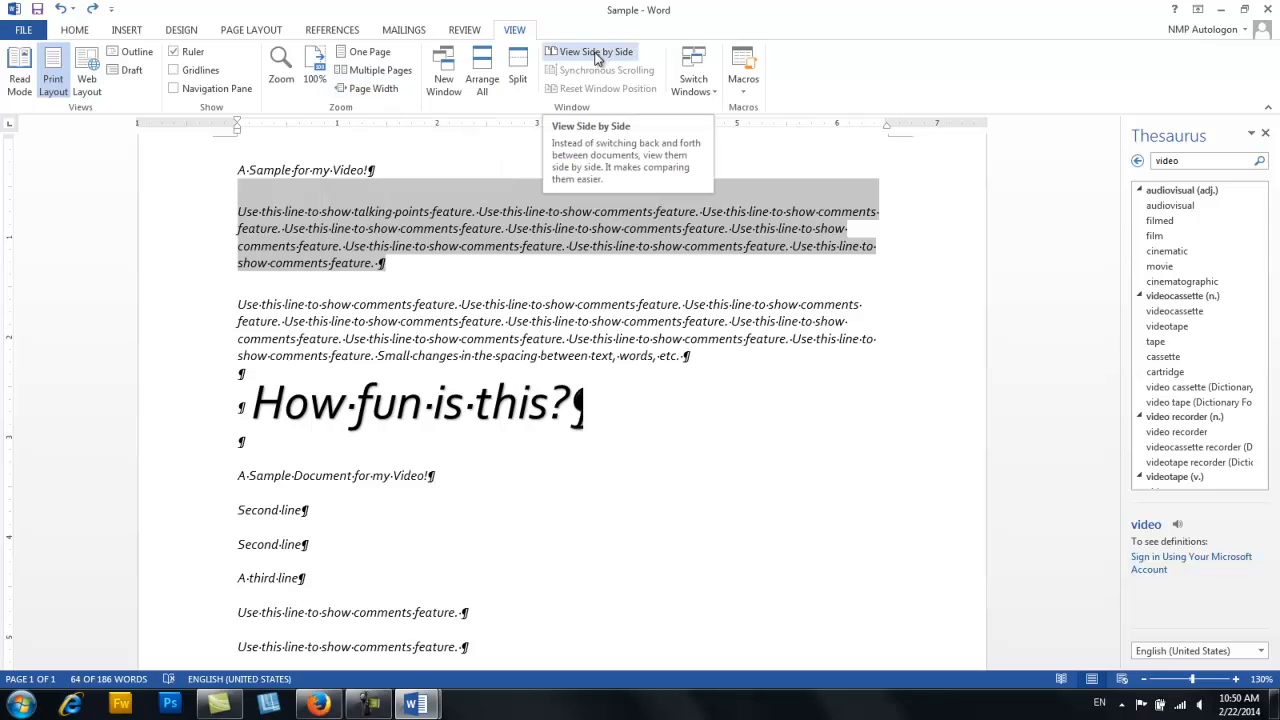
- Switch to the Document1 window and return to the Sample document
{"action": "left_click", "coordinate": [704, 80]}
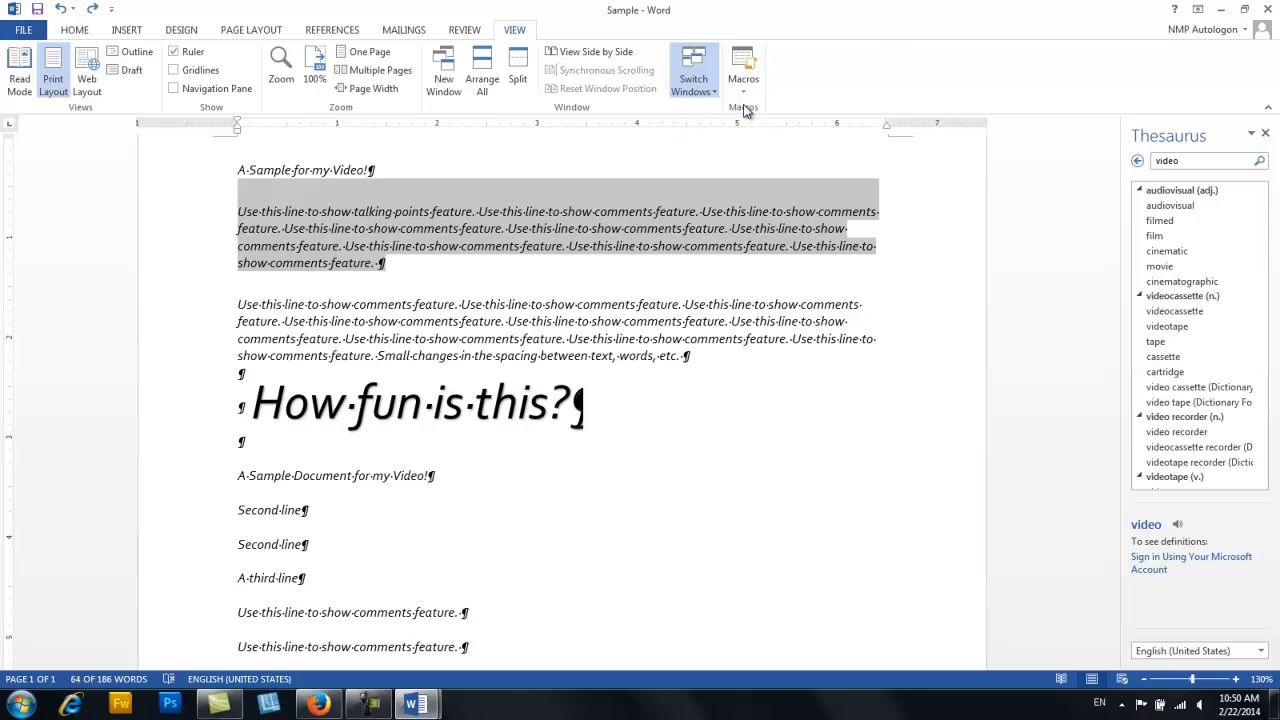
{"action": "left_click", "coordinate": [745, 108]}
{"action": "left_click", "coordinate": [518, 32]}
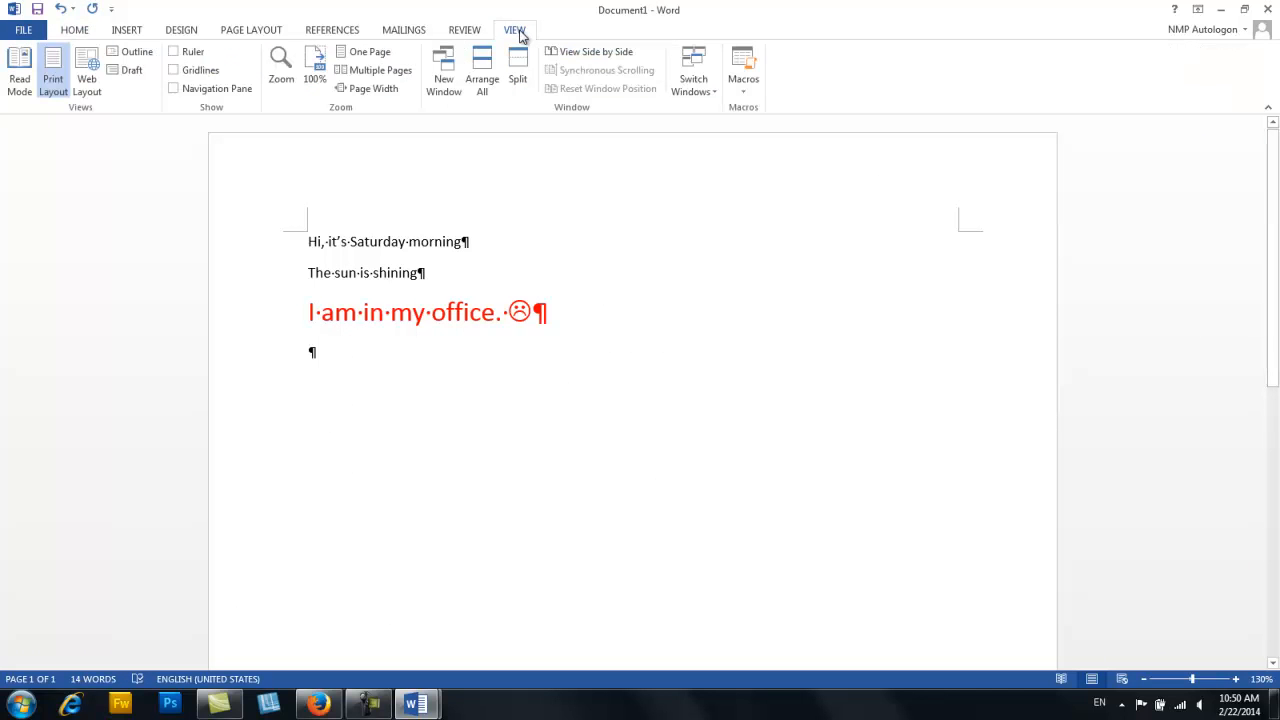
{"action": "left_click", "coordinate": [697, 78]}
{"action": "left_click", "coordinate": [715, 128]}
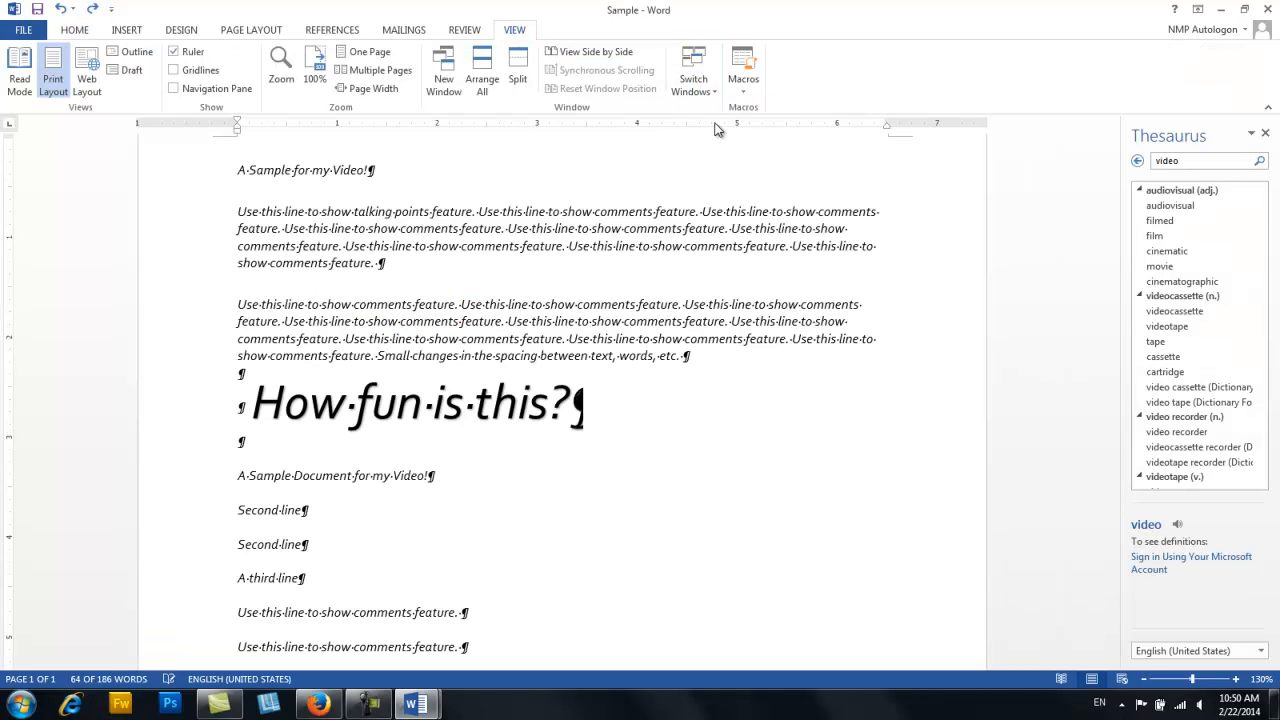
- View the Sample and Document1 windows side by side and close the Thesaurus pane
{"action": "left_click", "coordinate": [593, 55]}
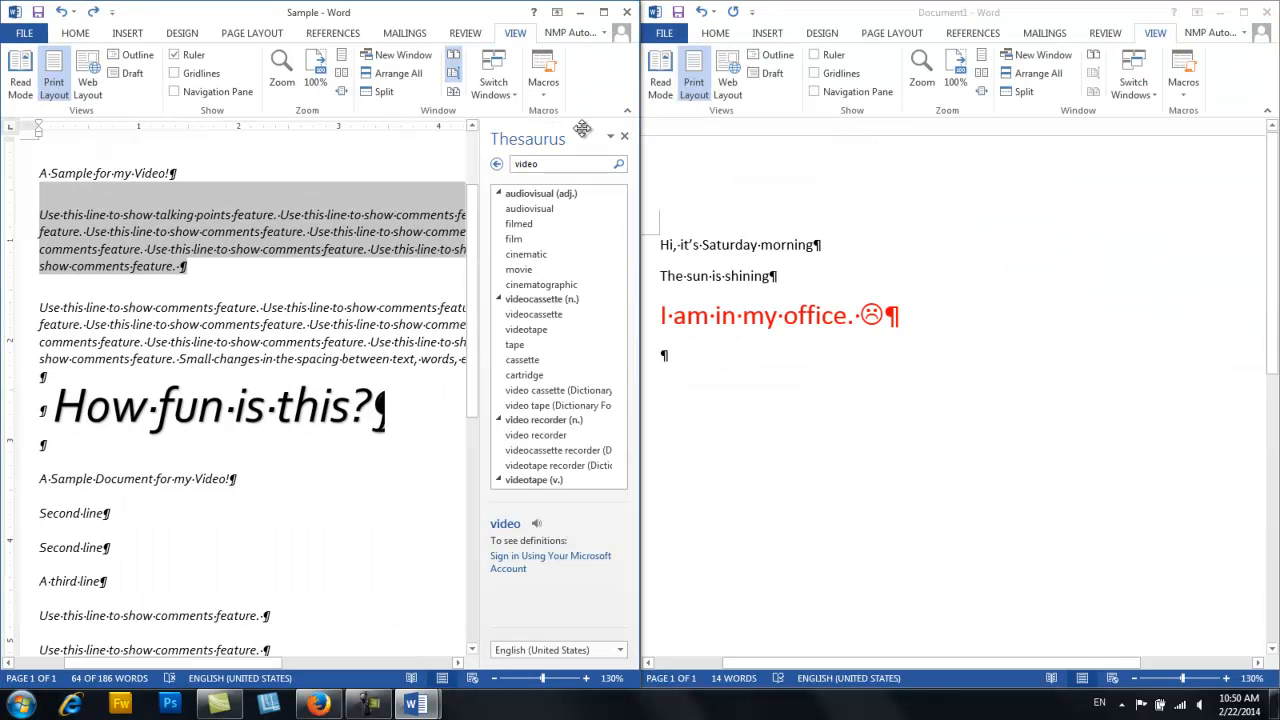
{"action": "left_click", "coordinate": [624, 136]}
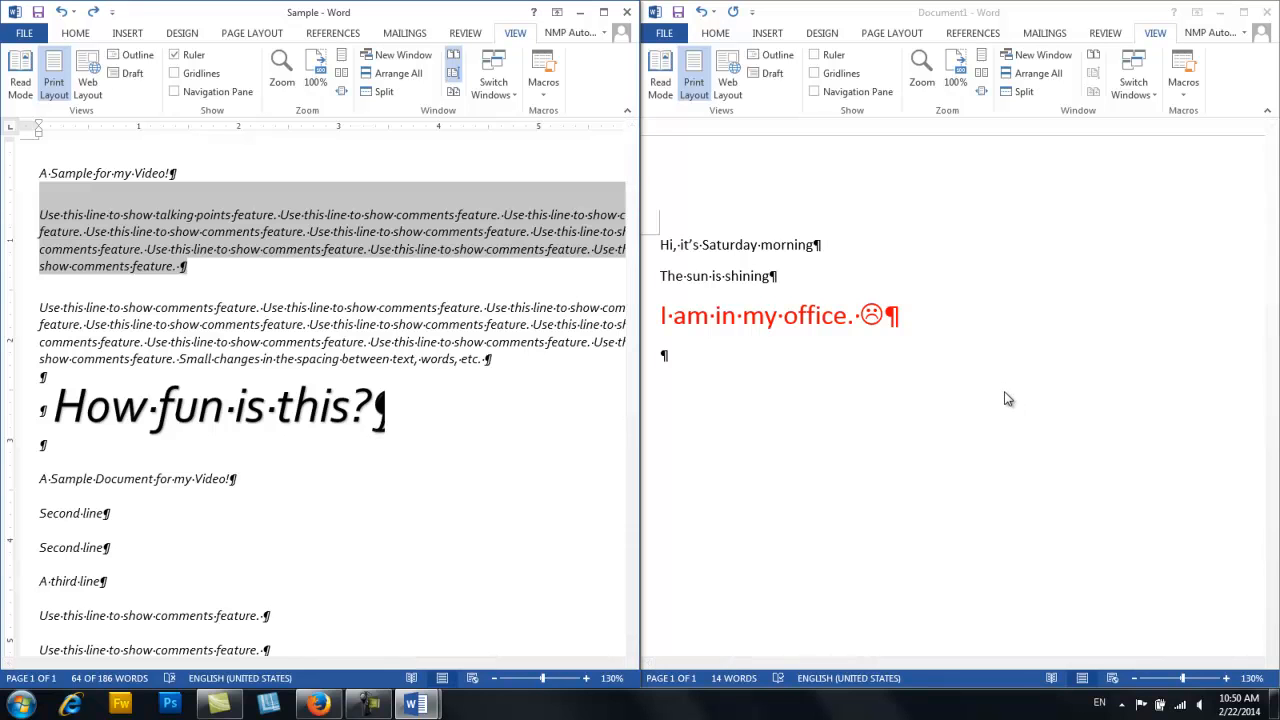
- Switch to Firefox and arrange all open windows side by side with the Windows taskbar option
{"action": "right_click", "coordinate": [751, 710]}
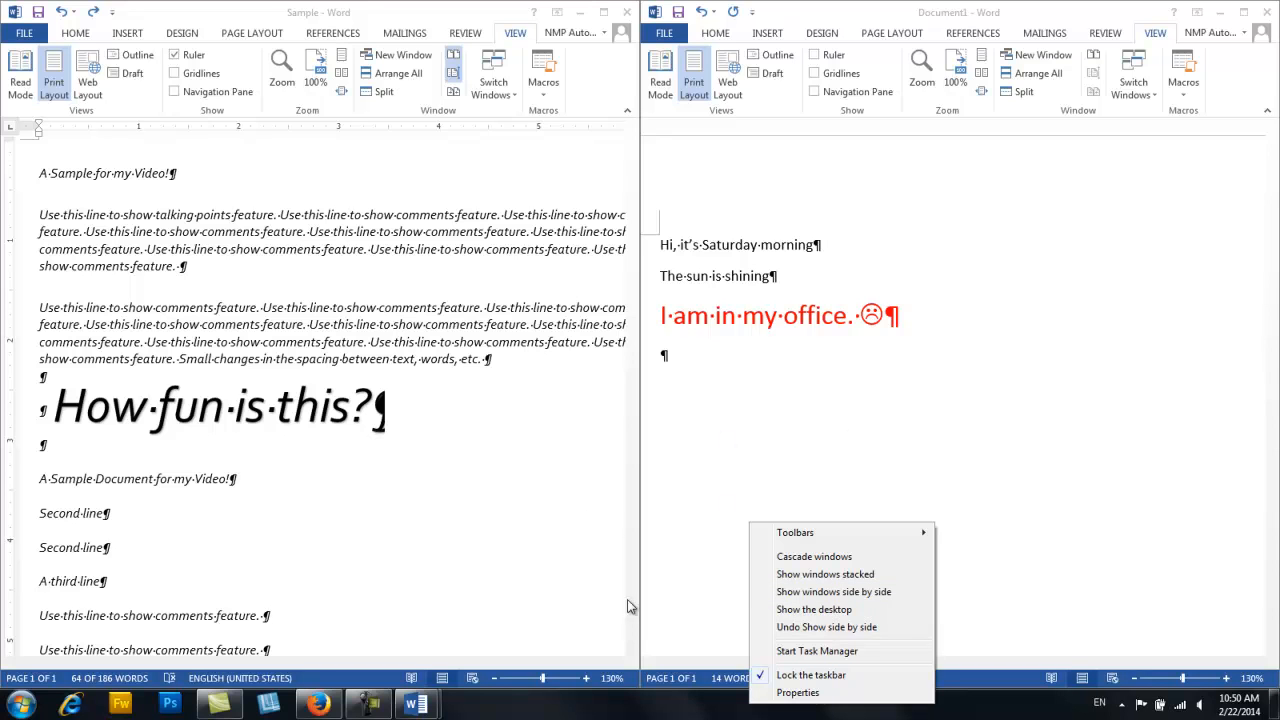
{"action": "left_click", "coordinate": [320, 705]}
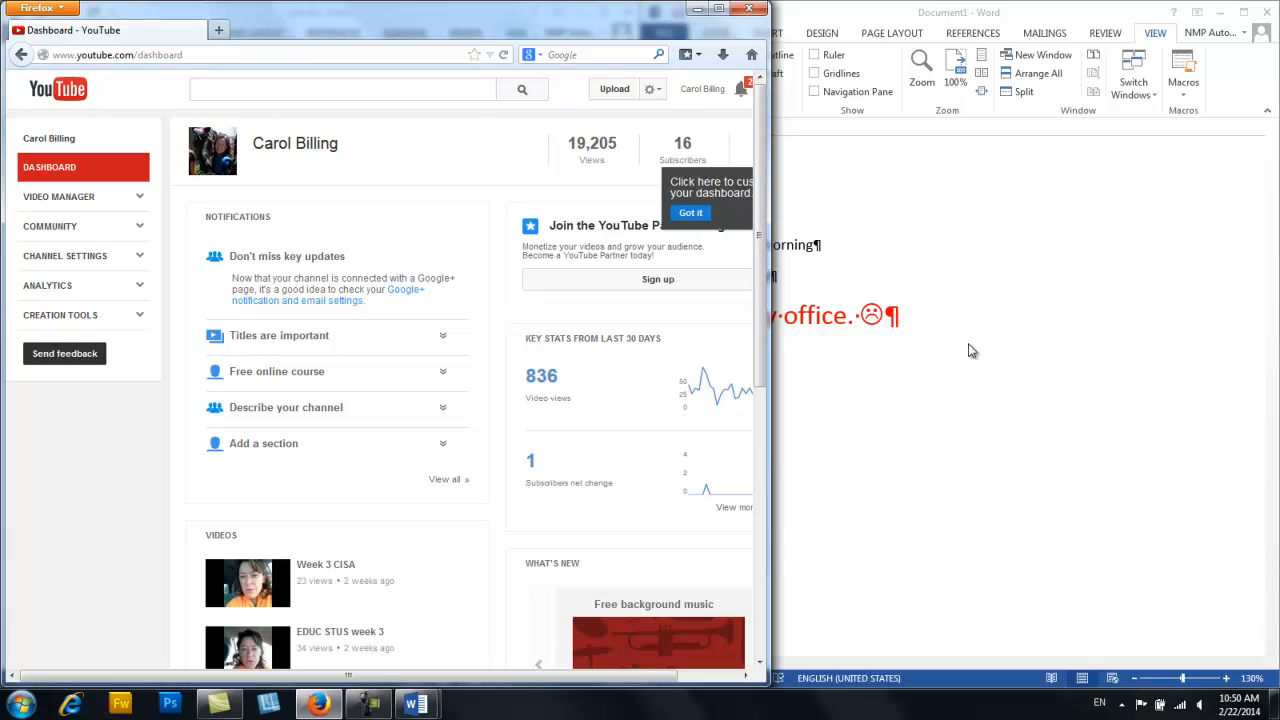
{"action": "right_click", "coordinate": [828, 710]}
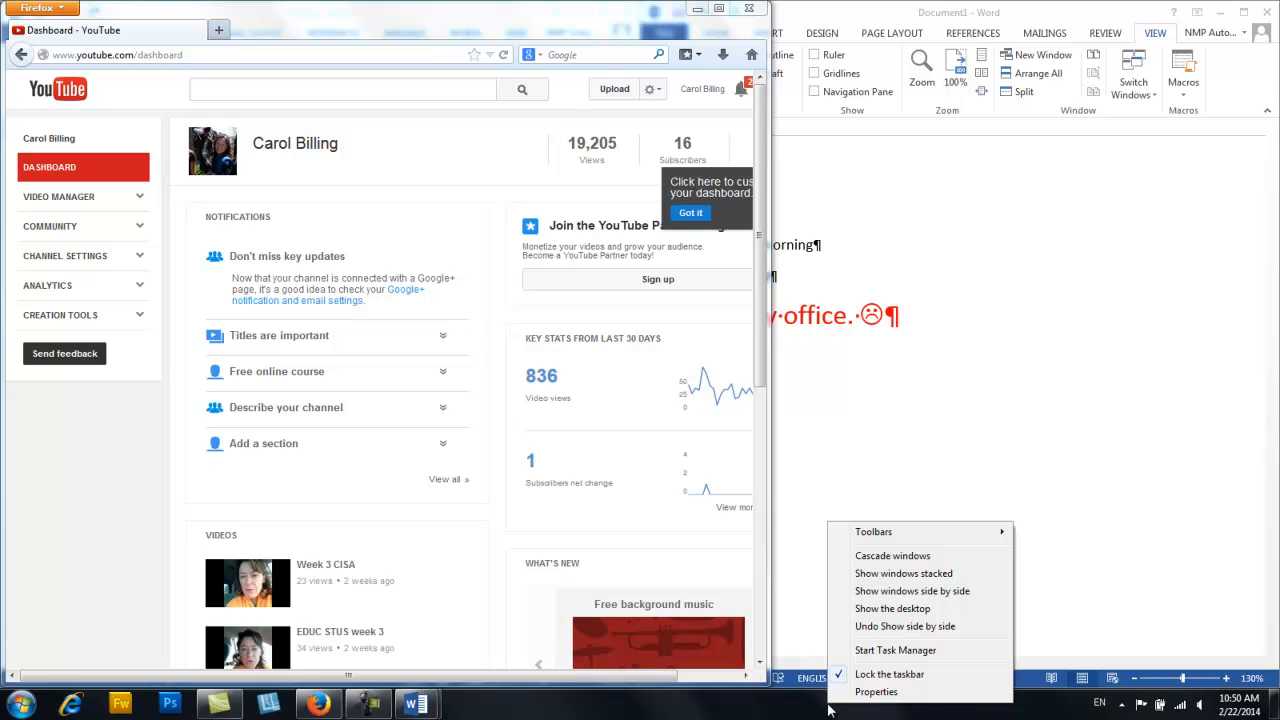
{"action": "left_click", "coordinate": [960, 595]}
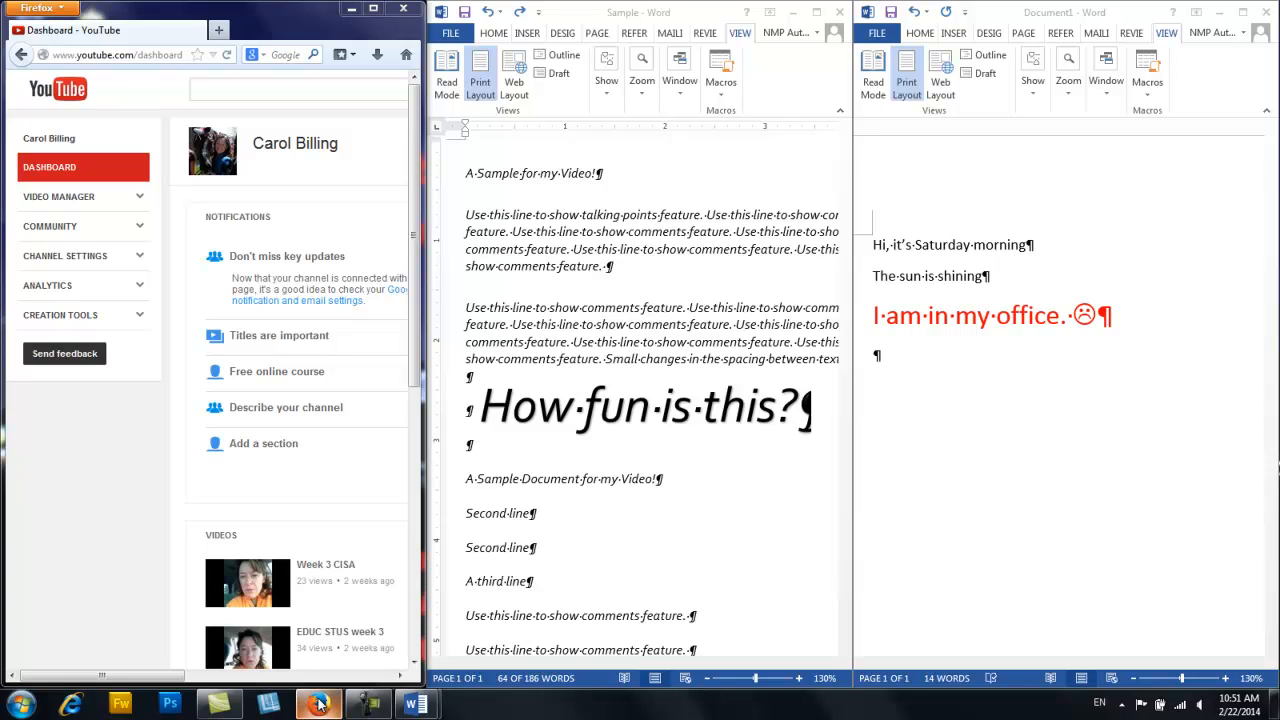
- Minimize the Firefox window and arrange the two remaining Word windows side by side
{"action": "mouse_move", "coordinate": [318, 706]}
{"action": "mouse_move", "coordinate": [358, 708]}
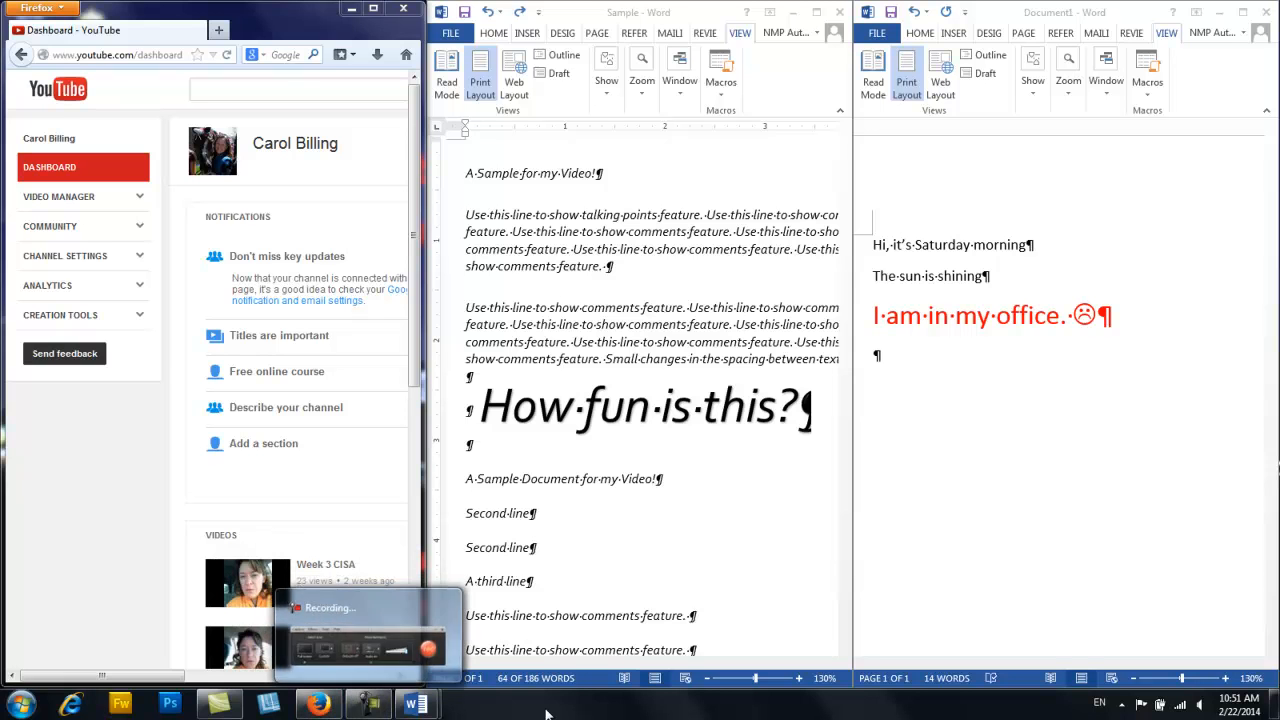
{"action": "left_click", "coordinate": [693, 524]}
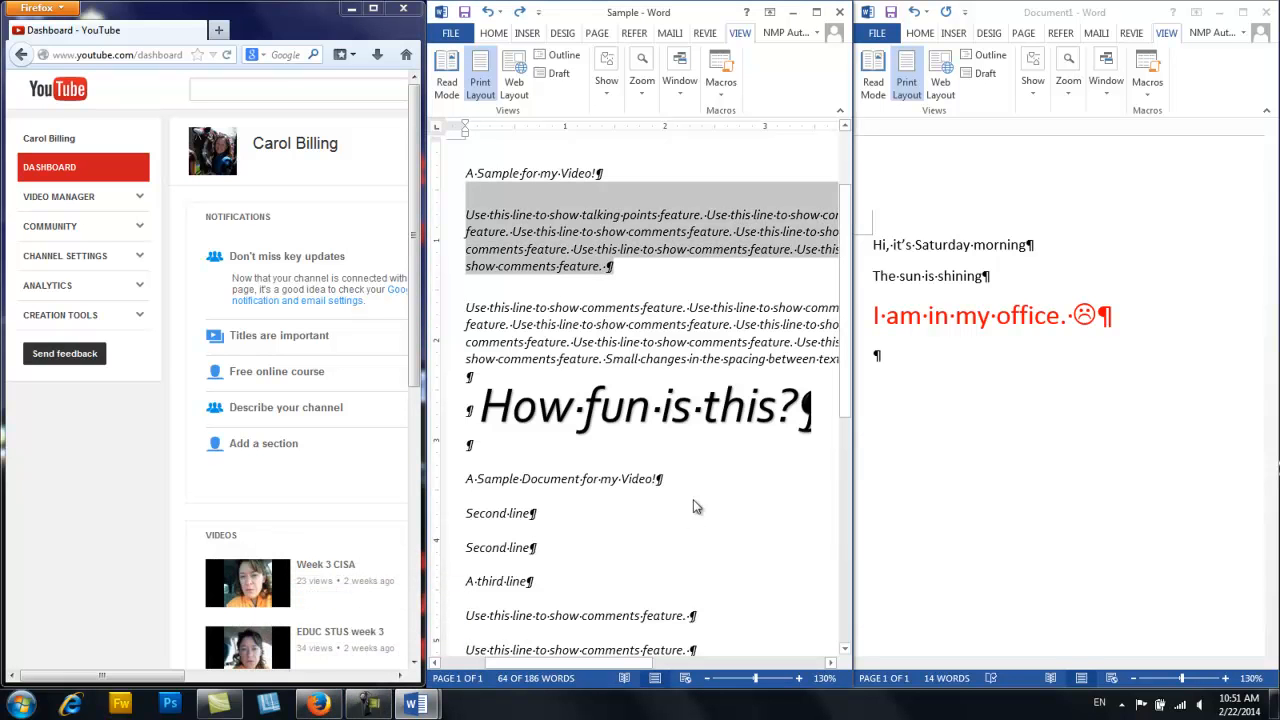
{"action": "left_click", "coordinate": [352, 10]}
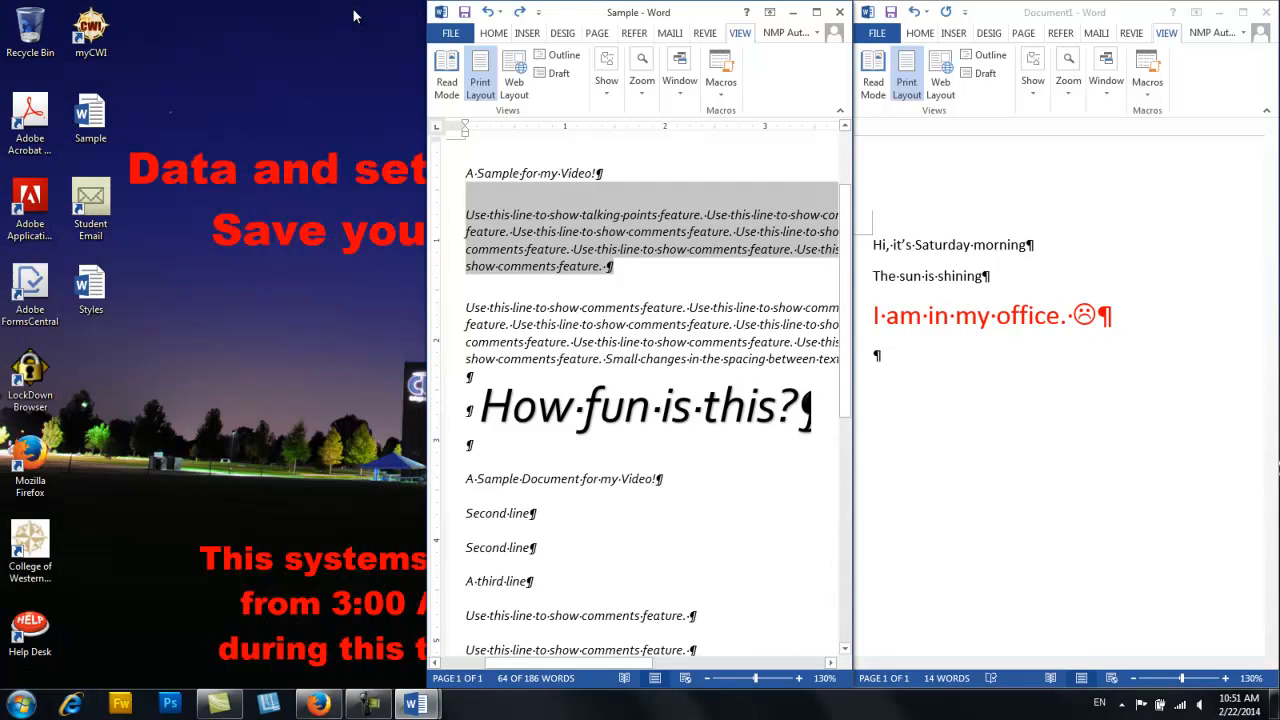
{"action": "right_click", "coordinate": [712, 706]}
{"action": "left_click", "coordinate": [862, 601]}
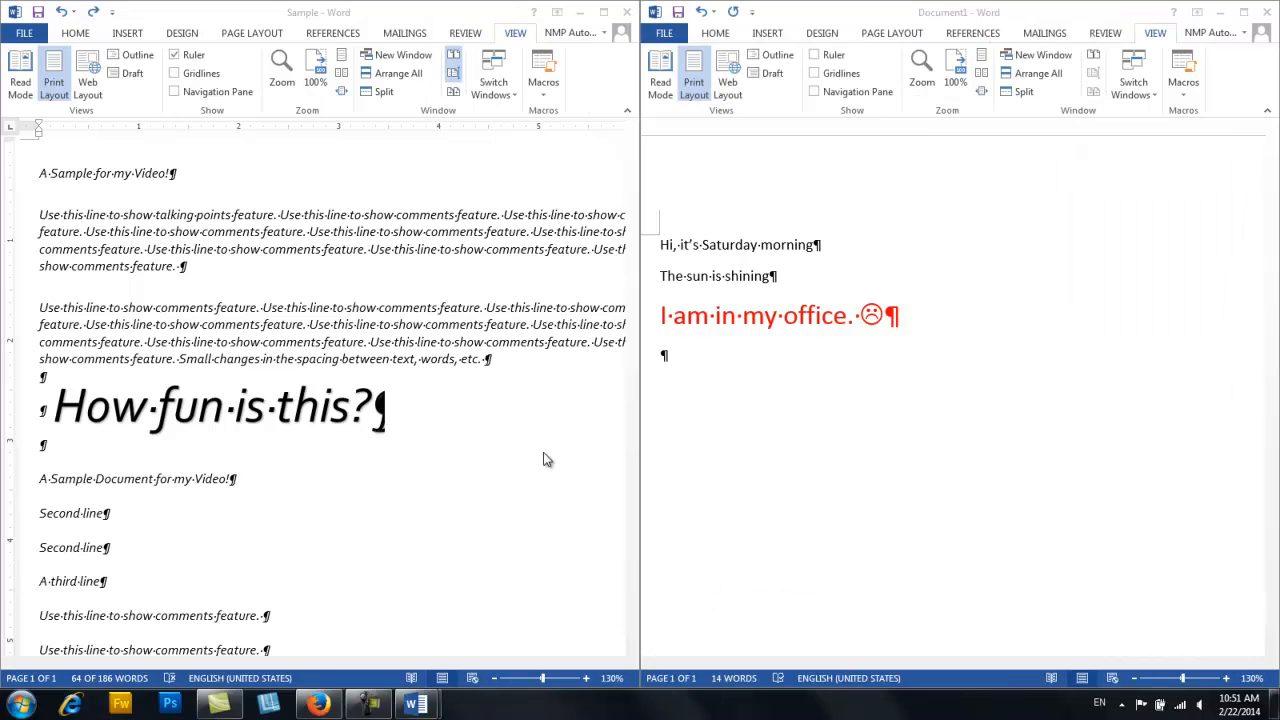
- Turn off Synchronous Scrolling and scroll the Sample document on its own
{"action": "left_click", "coordinate": [458, 78]}
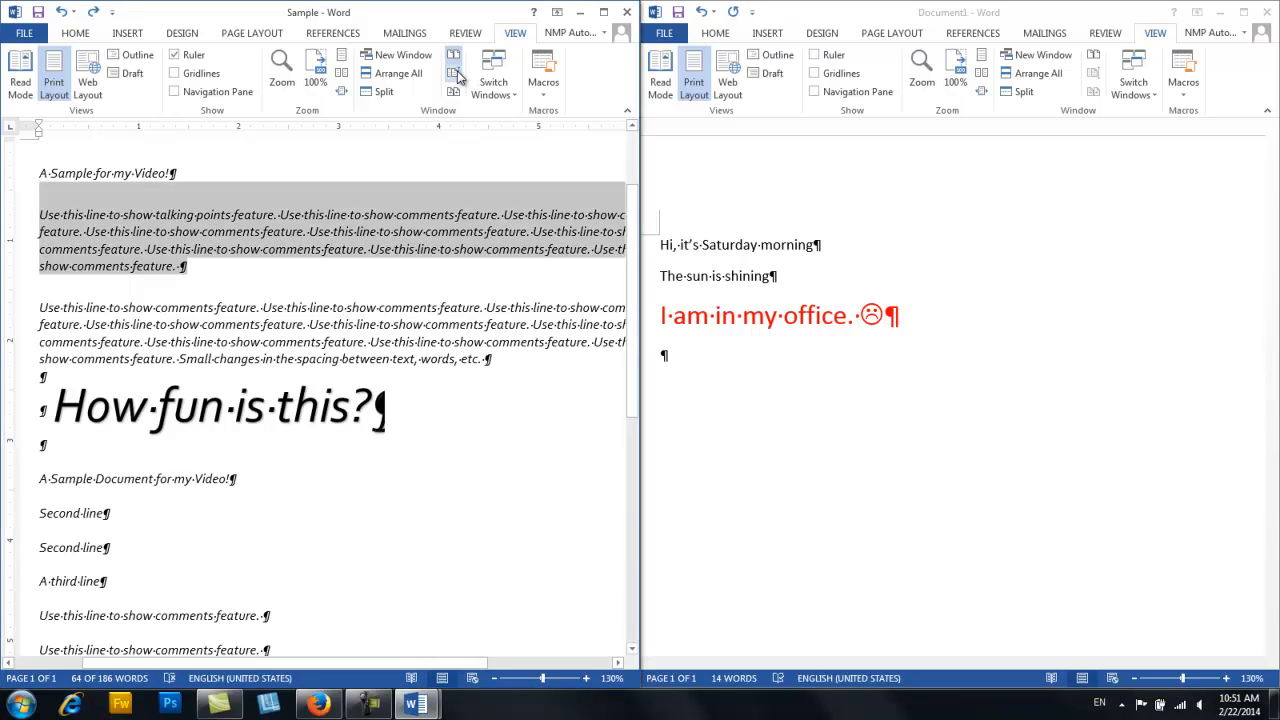
{"action": "scroll", "coordinate": [513, 287], "scroll_direction": "down", "scroll_amount": 3}
{"action": "scroll", "coordinate": [513, 287], "scroll_direction": "up", "scroll_amount": 4}
{"action": "scroll", "coordinate": [513, 287], "scroll_direction": "down", "scroll_amount": 2}
{"action": "scroll", "coordinate": [513, 287], "scroll_direction": "up", "scroll_amount": 2}
- Scroll both documents together with Synchronous Scrolling turned back on, and maximize the Sample window
{"action": "left_click", "coordinate": [992, 319]}
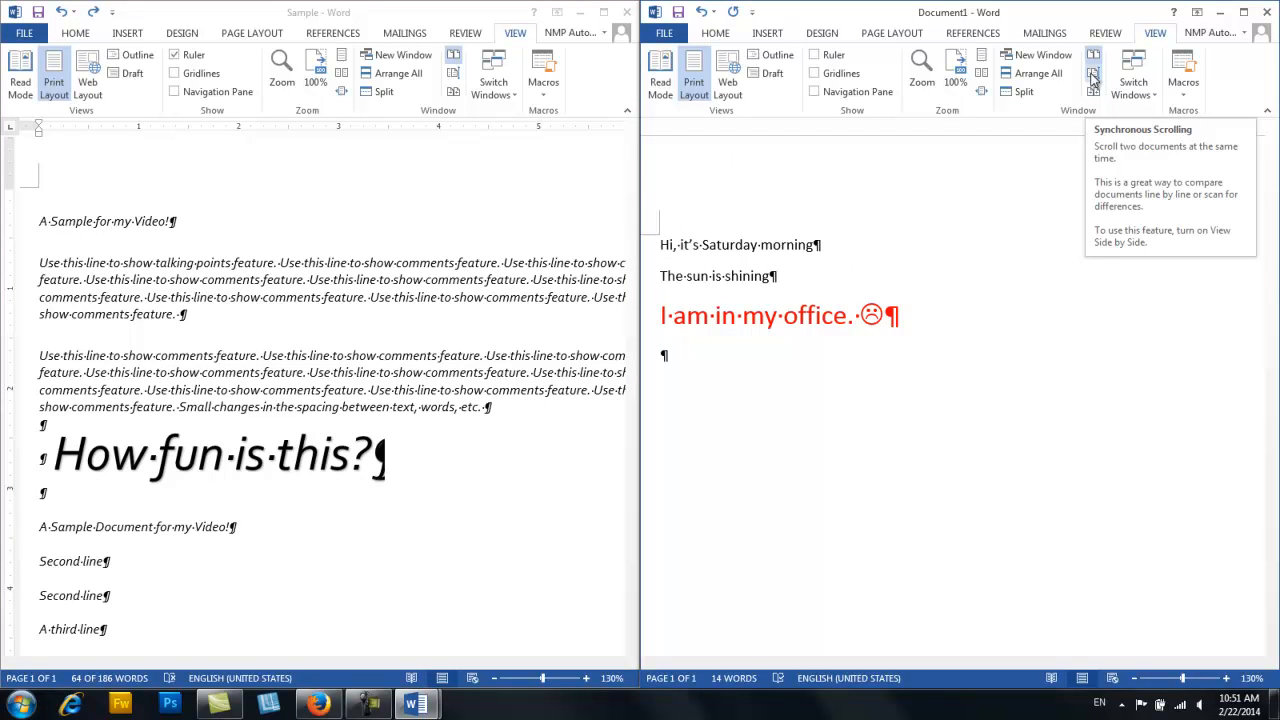
{"action": "left_click", "coordinate": [1093, 80]}
{"action": "scroll", "coordinate": [991, 296], "scroll_direction": "down", "scroll_amount": 3}
{"action": "scroll", "coordinate": [991, 296], "scroll_direction": "up", "scroll_amount": 3}
{"action": "scroll", "coordinate": [991, 296], "scroll_direction": "down", "scroll_amount": 3}
{"action": "scroll", "coordinate": [991, 296], "scroll_direction": "up", "scroll_amount": 3}
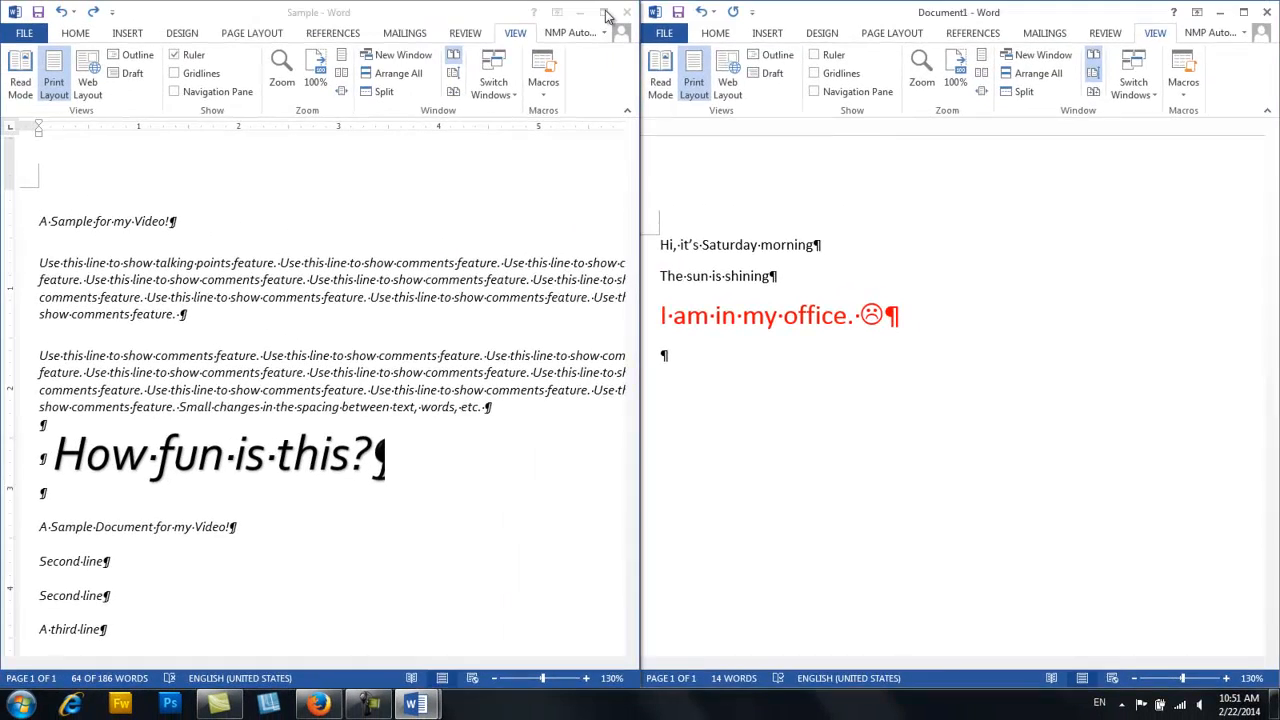
{"action": "left_click", "coordinate": [604, 13]}
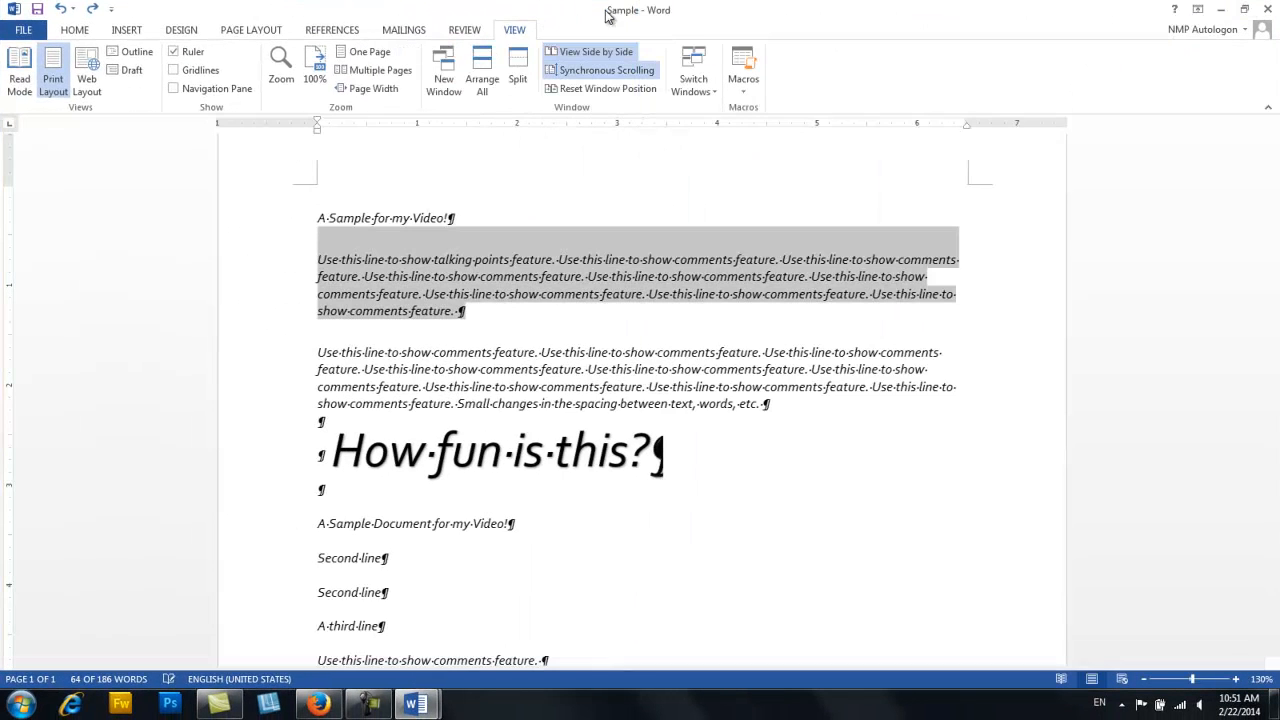